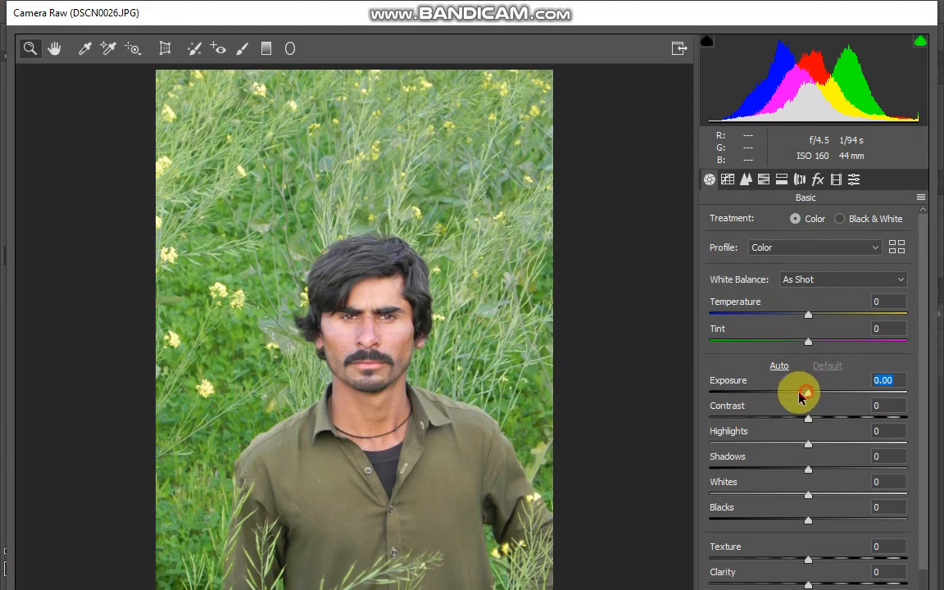
Set the basic tone: Exposure -0.40, Highlights +91, Shadows -41, Whites -60, Blacks +43 and Texture +8.
mouse_move(803, 397)
mouse_down()
mouse_move(783, 395)
mouse_move(803, 396)
mouse_up()
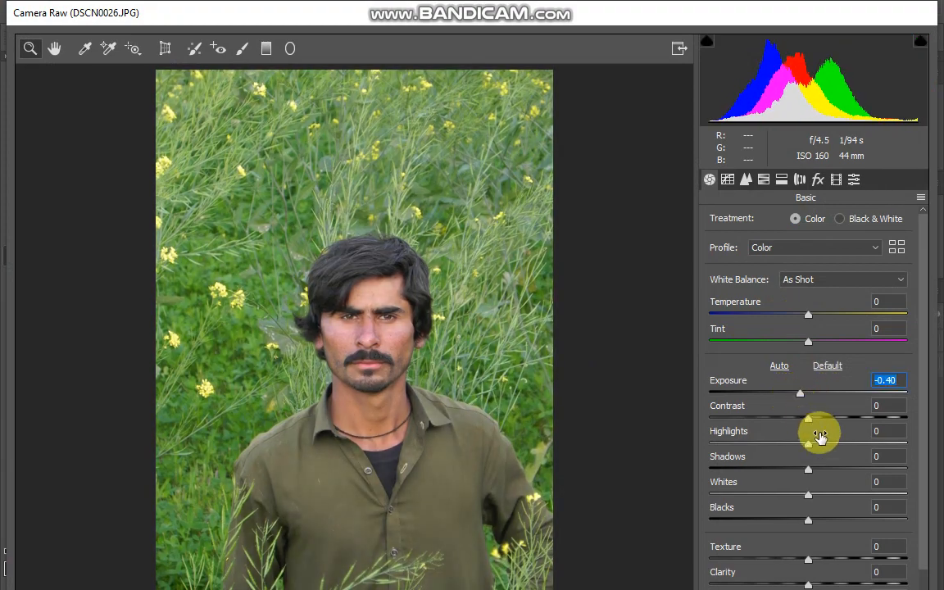
drag(808, 444, 898, 442)
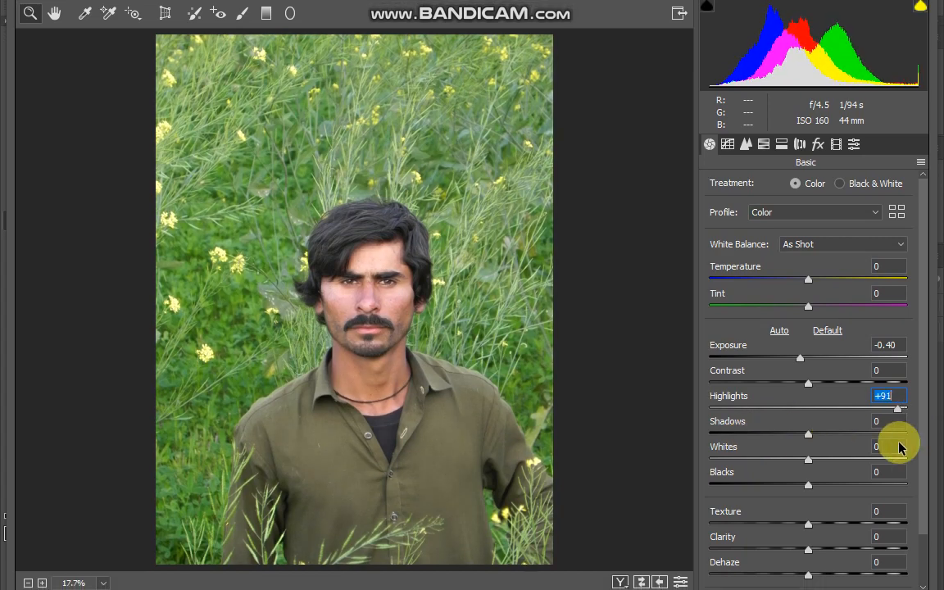
drag(811, 416, 746, 449)
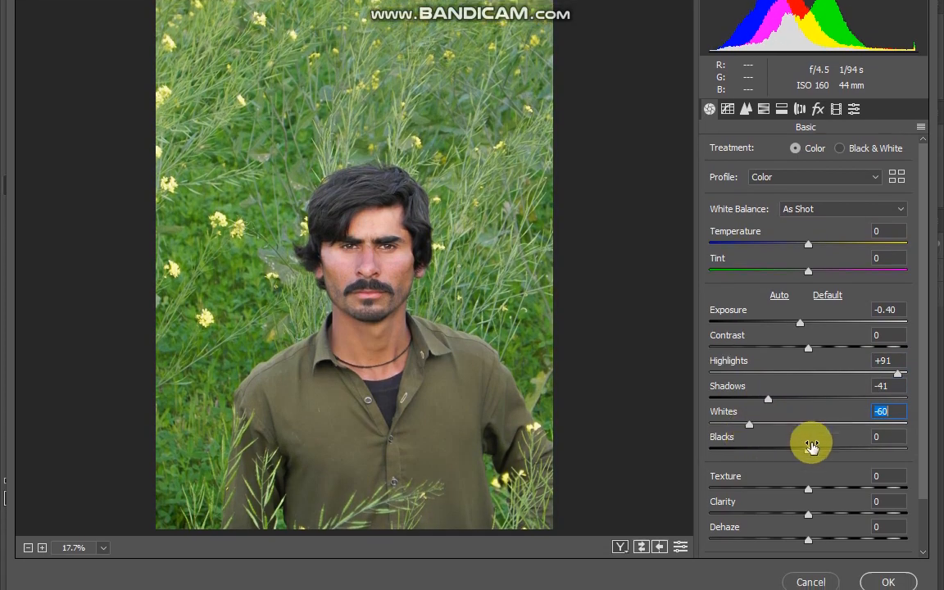
drag(808, 453, 851, 441)
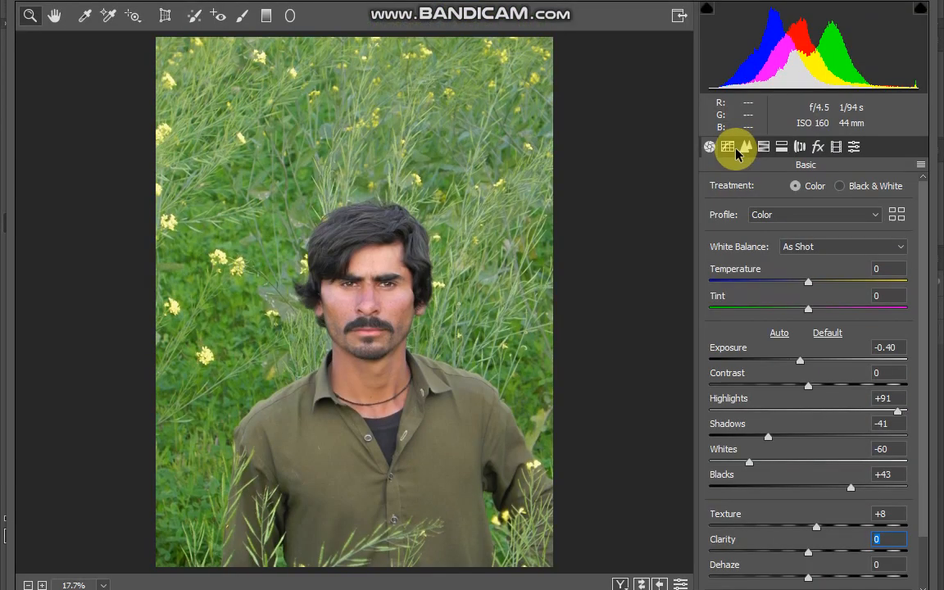
Adjust the parametric tone curve to Highlights -9, Lights -16, Darks -2 and Shadows -8.
click(728, 61)
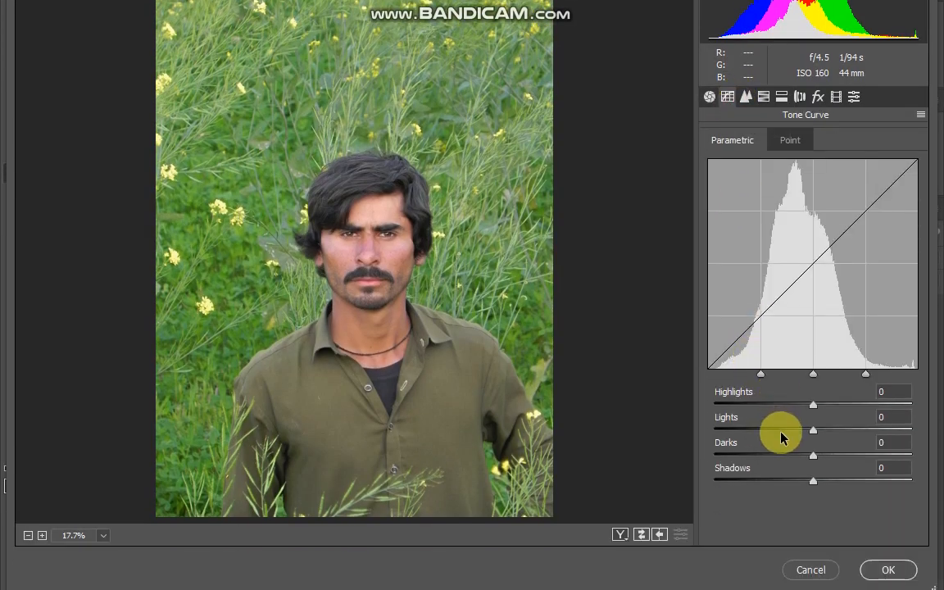
drag(781, 439, 810, 447)
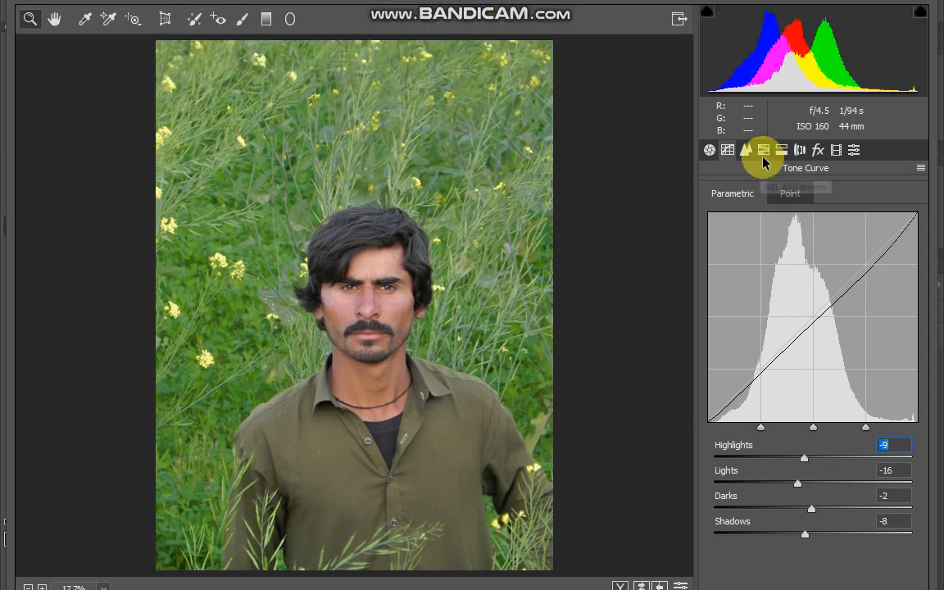
Set sharpening Amount 24 and Masking 12 with Luminance noise reduction 17, and apply the Camera Raw filter.
click(745, 62)
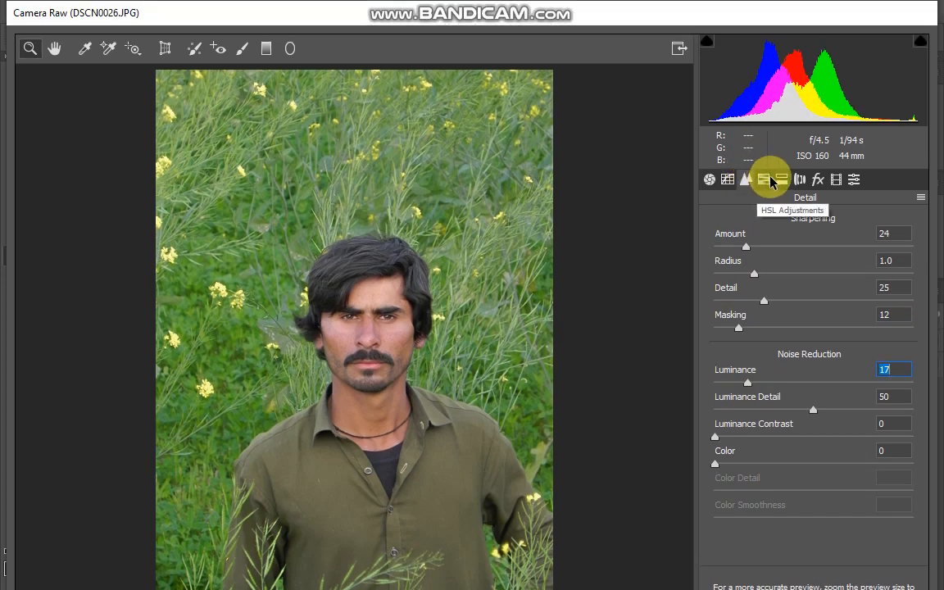
click(769, 178)
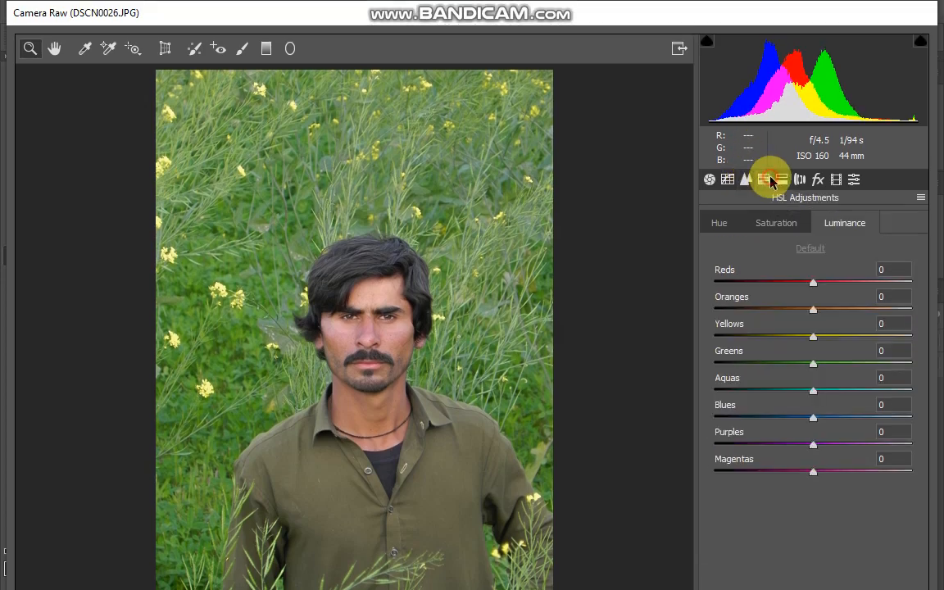
click(718, 222)
click(892, 535)
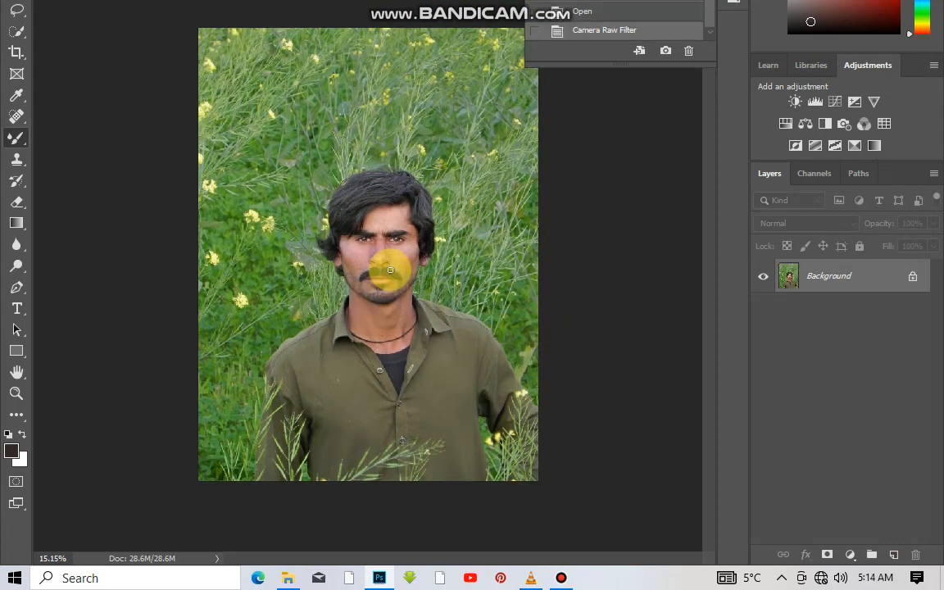
Smooth the forehead skin with the Mixer Brush tool at a size of 86 px.
scroll(390, 270, up, 8)
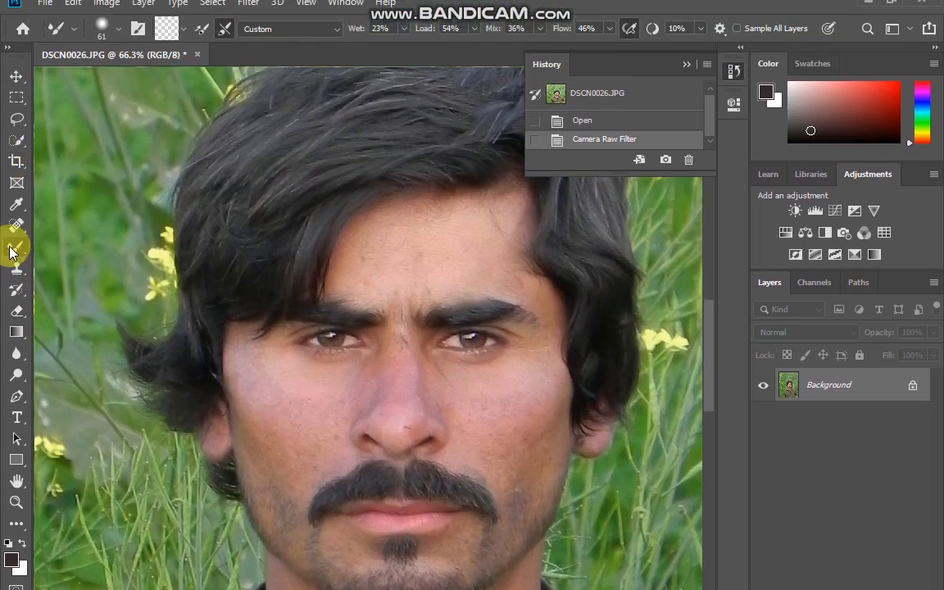
right_click(451, 243)
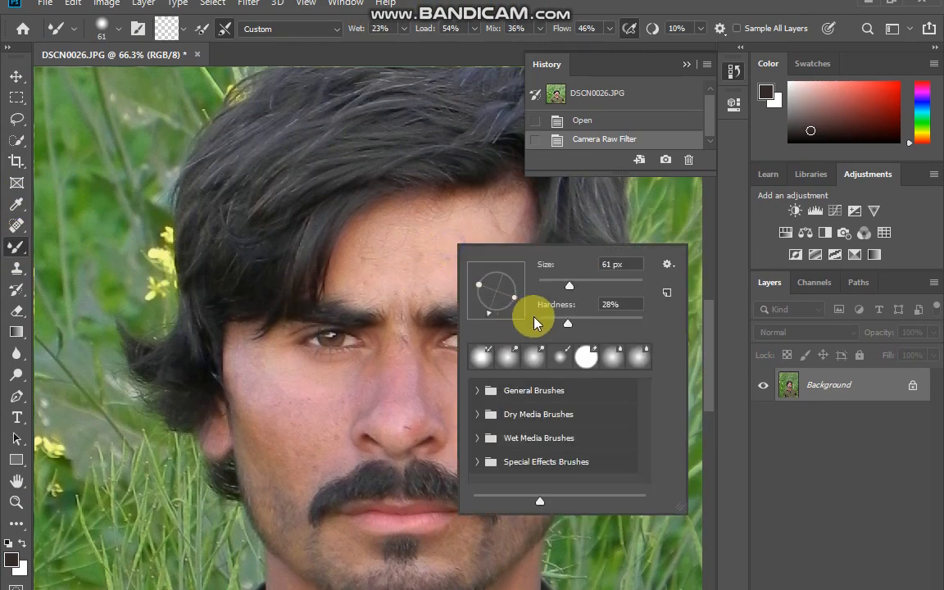
click(583, 284)
right_click(21, 250)
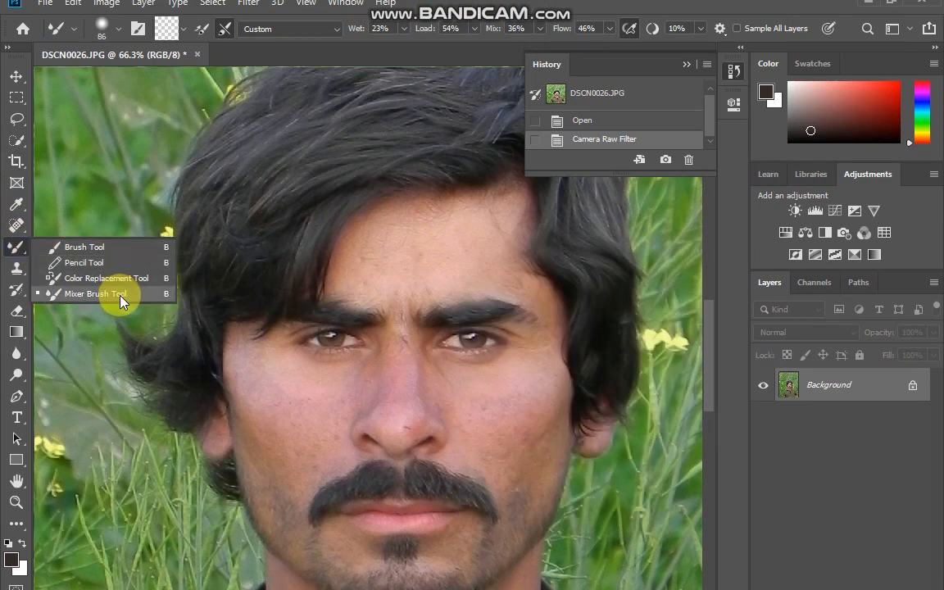
click(125, 296)
scroll(432, 249, up, 2)
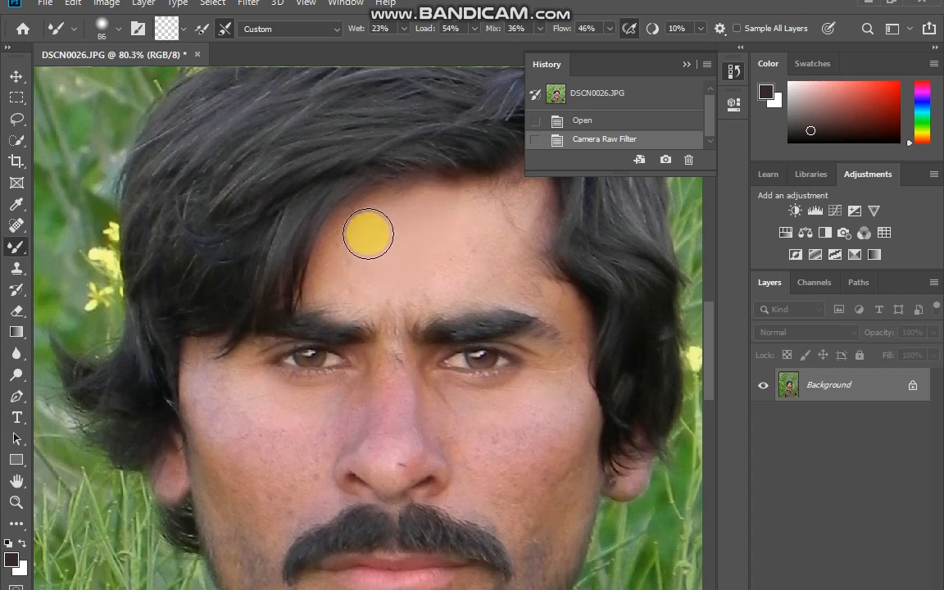
click(420, 217)
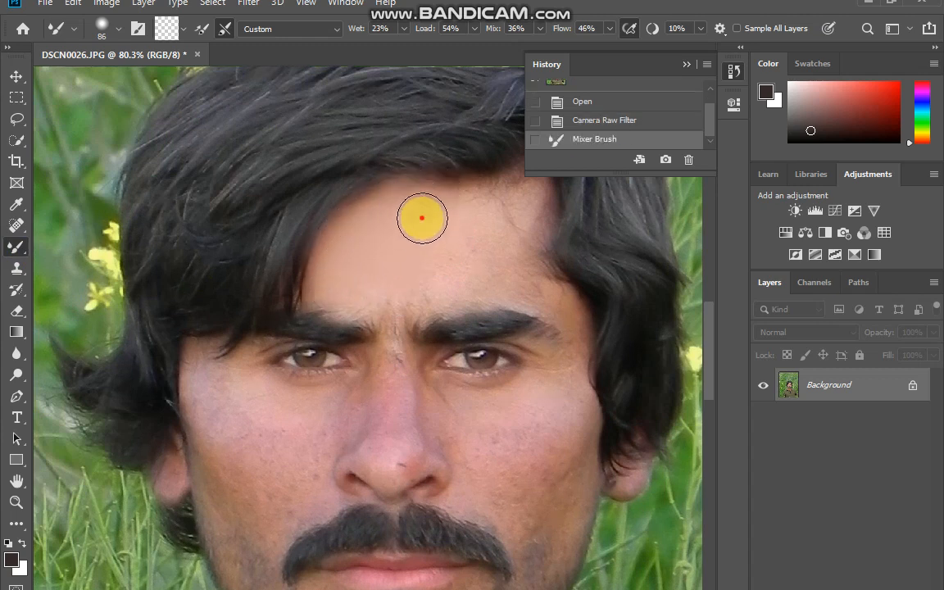
mouse_move(532, 200)
mouse_down()
mouse_move(491, 268)
mouse_move(535, 276)
mouse_move(512, 263)
mouse_move(531, 285)
mouse_move(494, 250)
mouse_up()
mouse_move(529, 288)
mouse_down()
mouse_move(447, 279)
mouse_move(338, 301)
mouse_up()
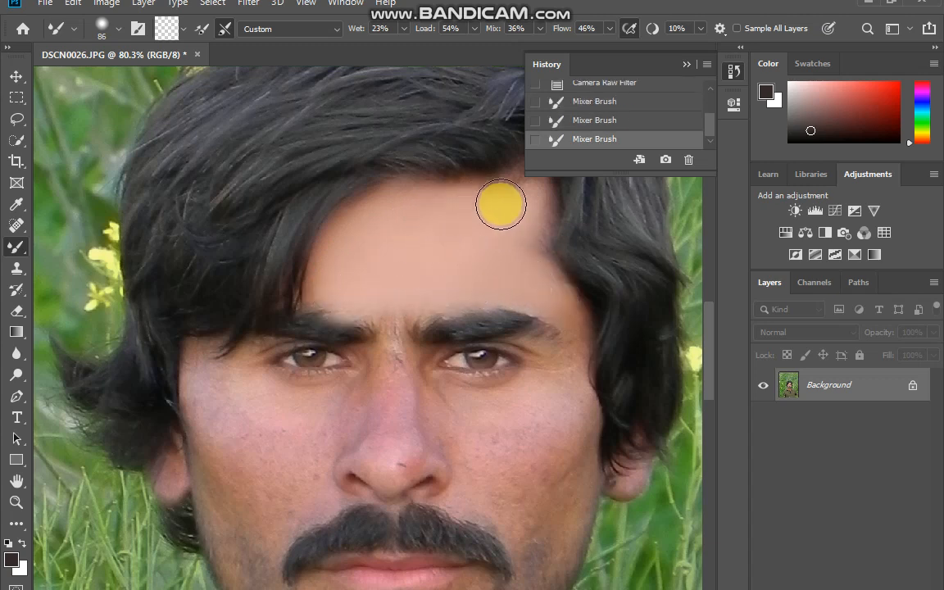
drag(531, 206, 472, 236)
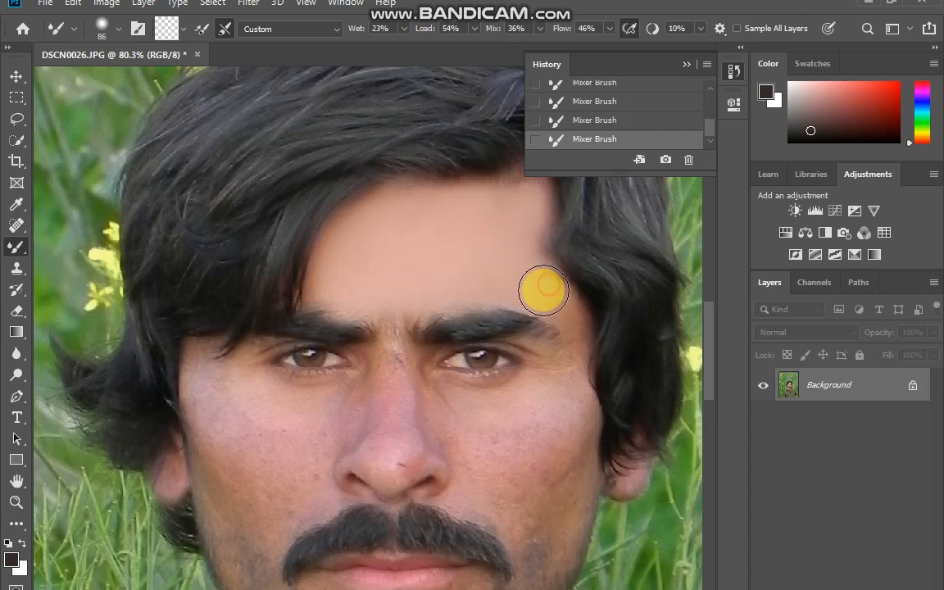
Reduce the Mixer Brush to 45 px and smooth the skin around the eye and temple on the image's right side.
scroll(513, 399, down, 2)
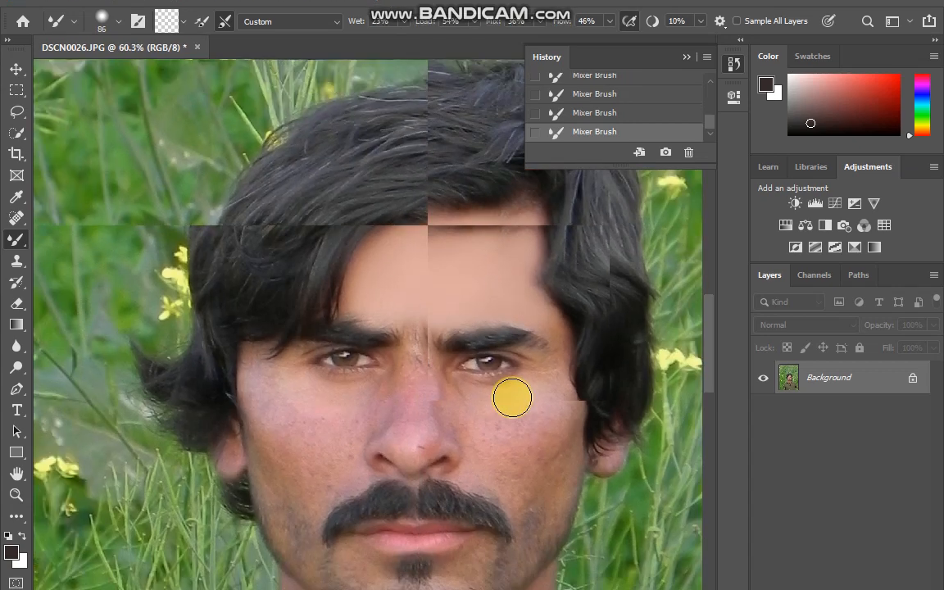
right_click(524, 396)
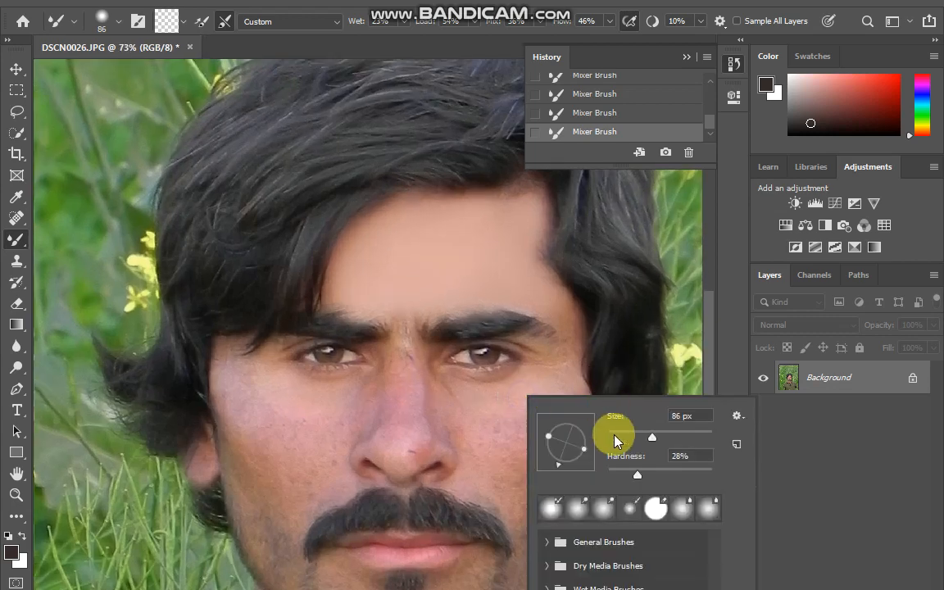
key(Return)
right_click(564, 309)
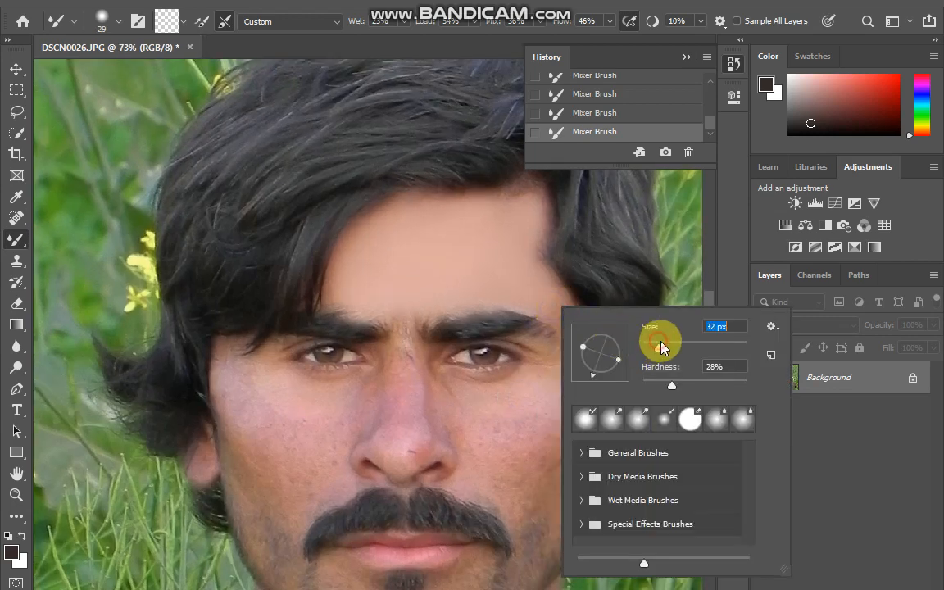
key(Return)
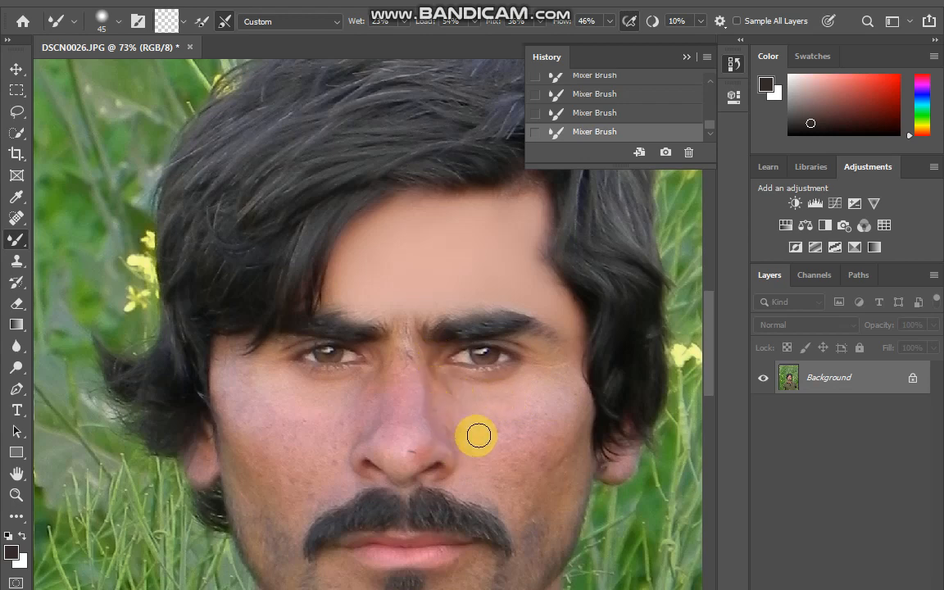
Enlarge the Mixer Brush to 94 px and smooth the skin on both cheeks.
right_click(574, 418)
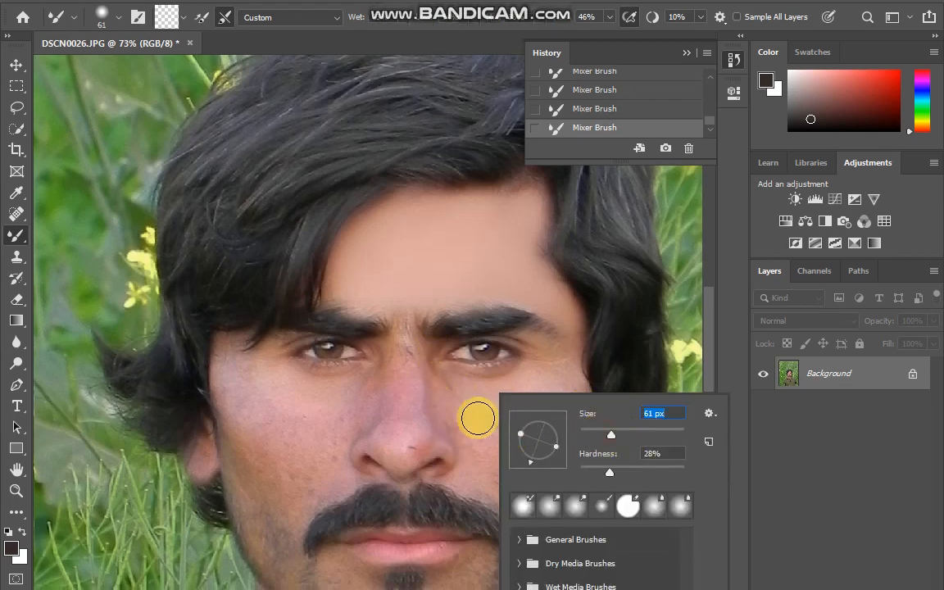
key(Return)
scroll(502, 404, up, 3)
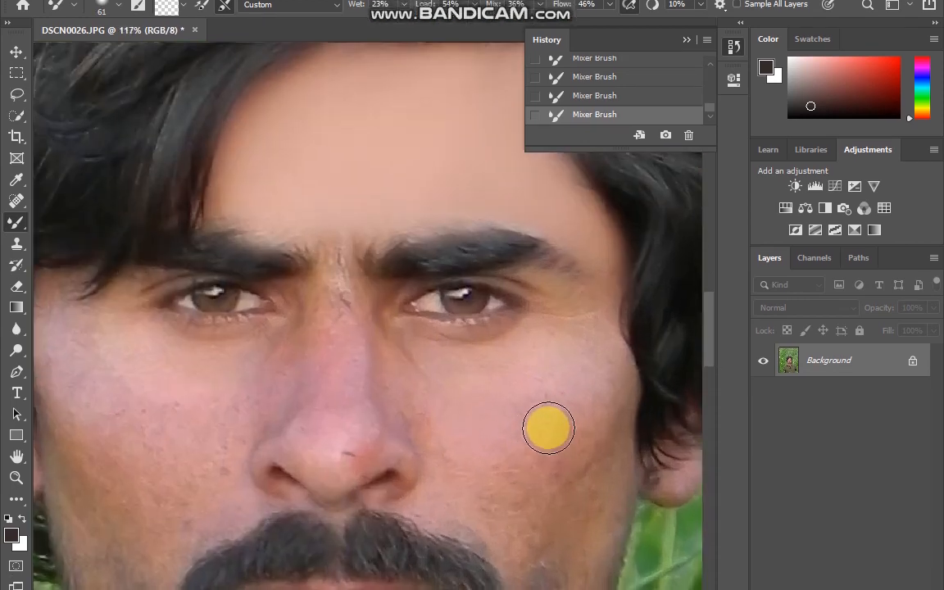
right_click(552, 389)
key(Return)
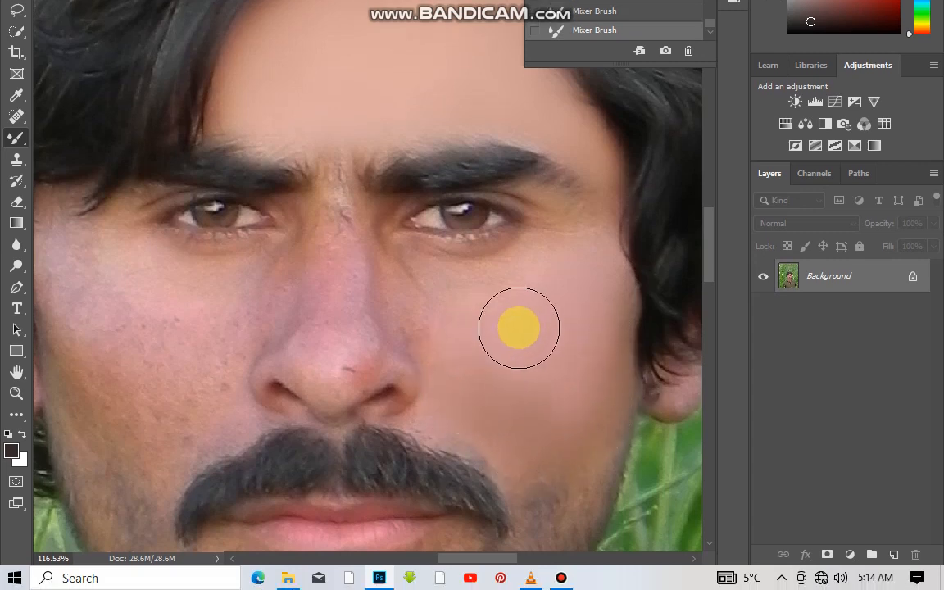
click(510, 335)
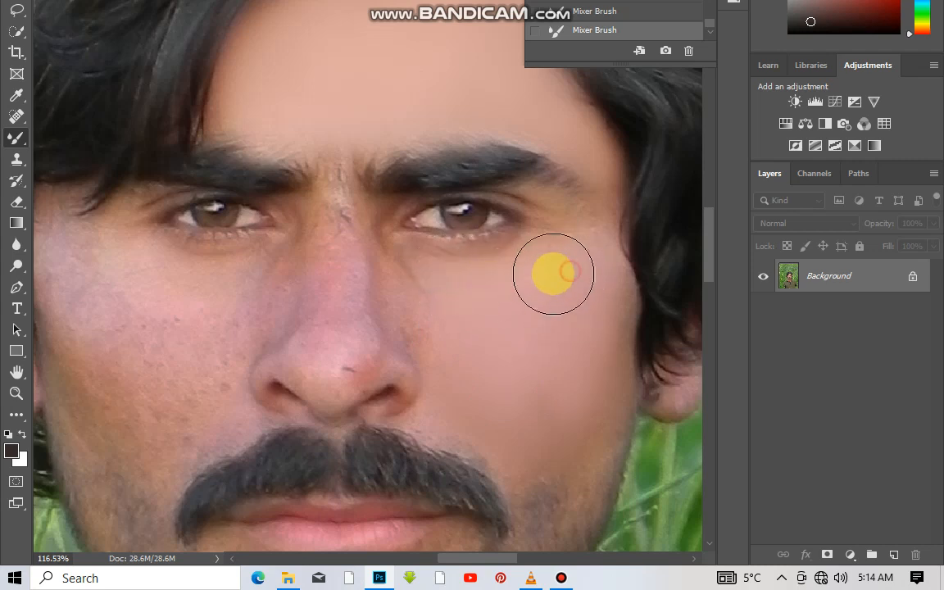
drag(527, 359, 510, 434)
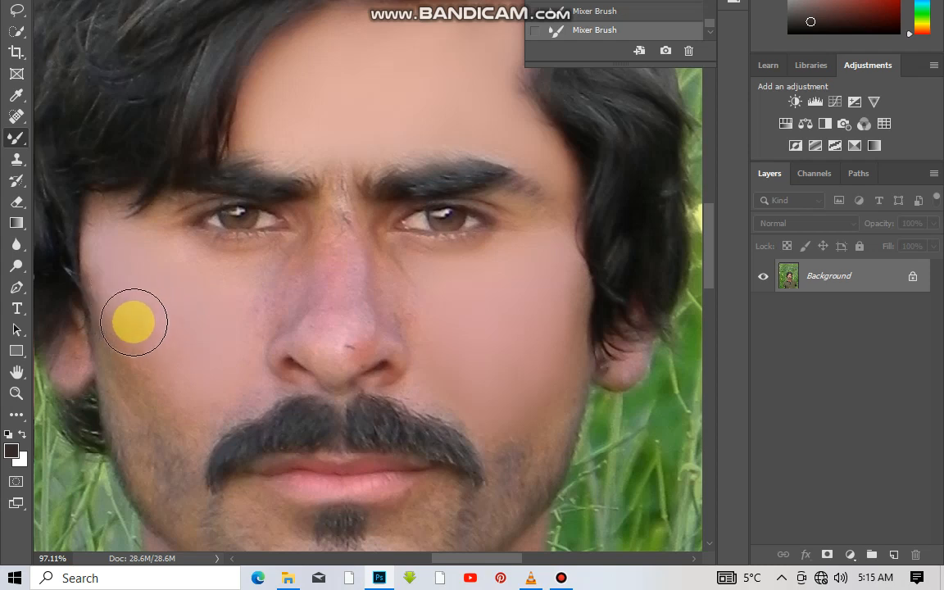
drag(110, 258, 148, 373)
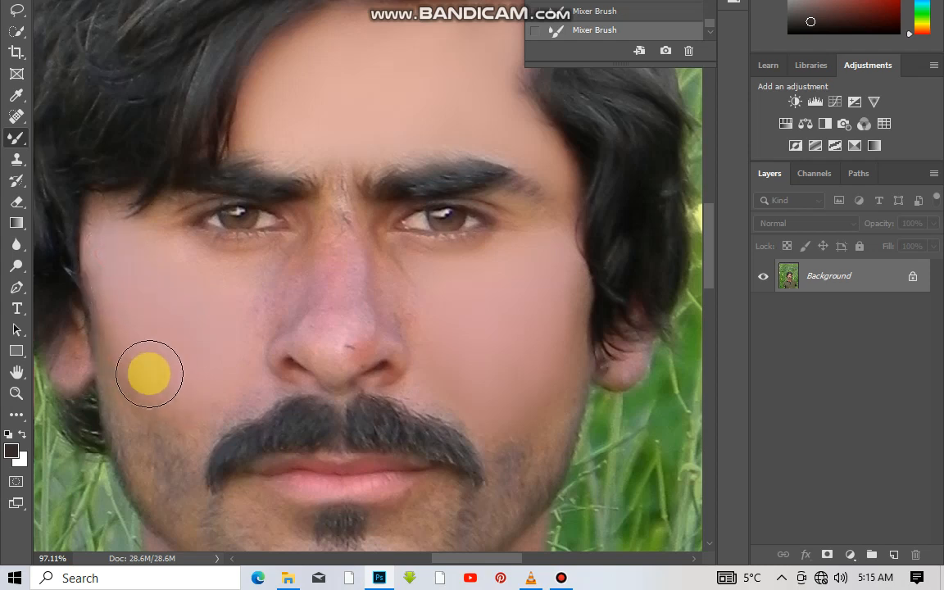
Make the Mixer Brush smaller and blend the skin beside the nose and above the moustache.
right_click(230, 322)
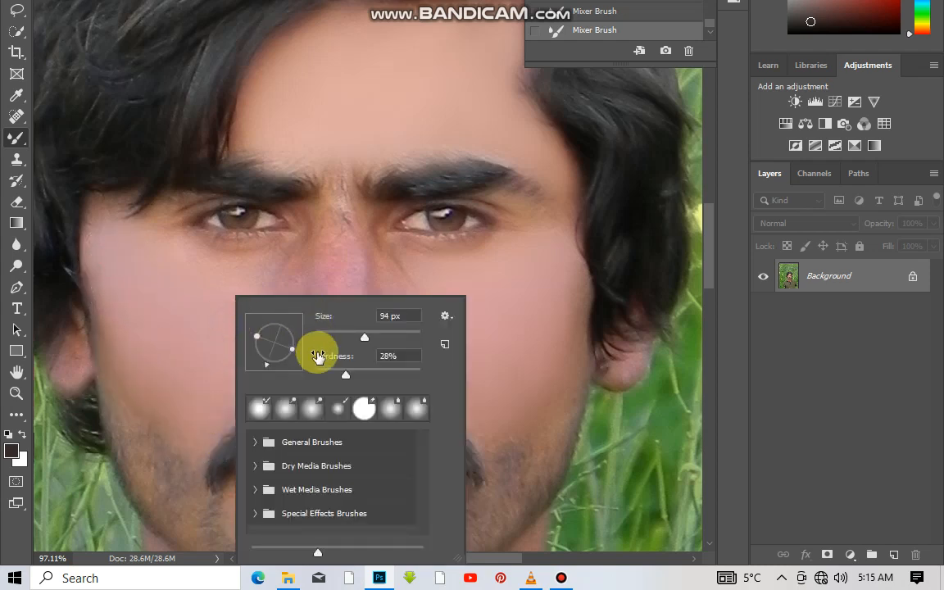
click(354, 331)
key(Return)
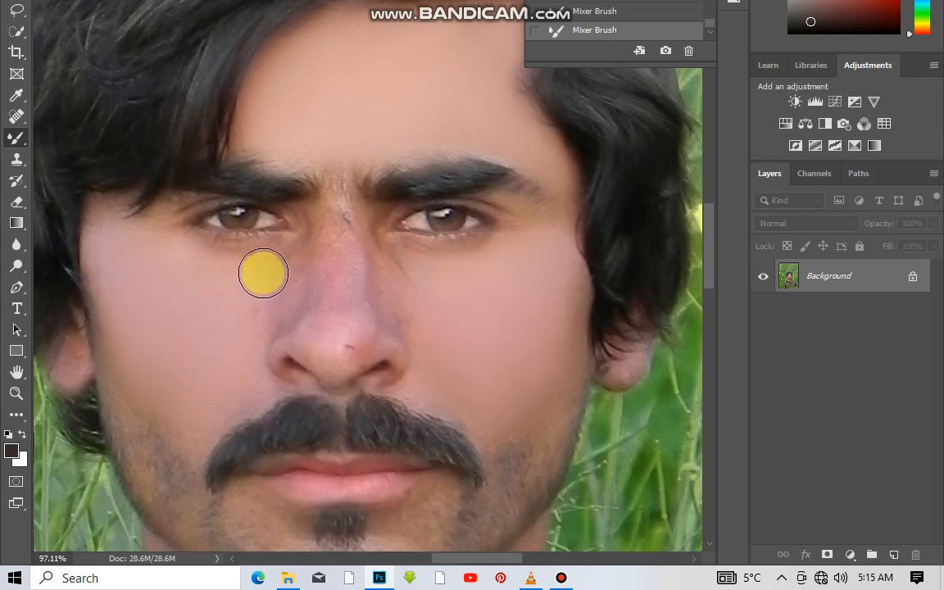
mouse_move(275, 312)
mouse_down()
mouse_move(298, 234)
mouse_move(291, 290)
mouse_move(310, 235)
mouse_up()
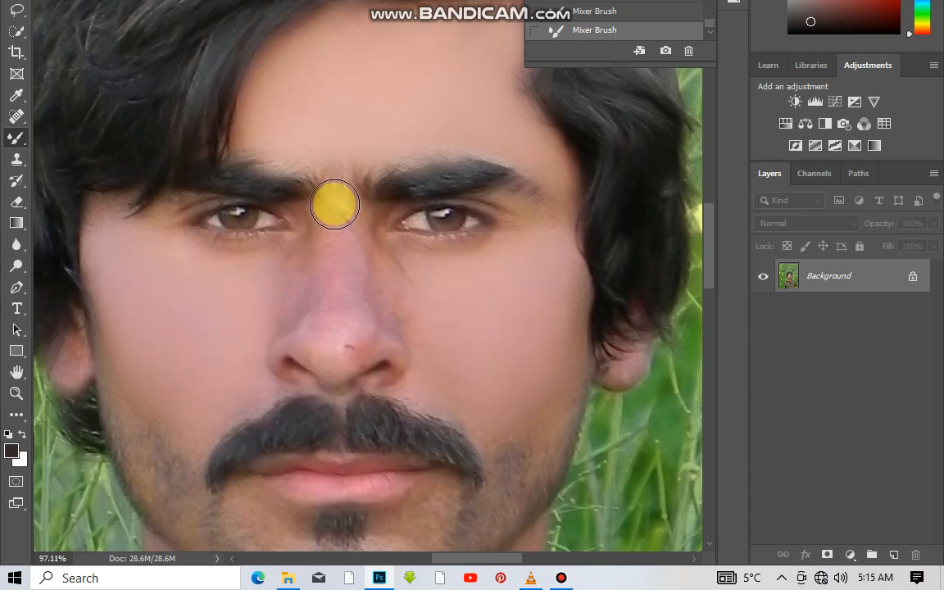
drag(231, 371, 262, 381)
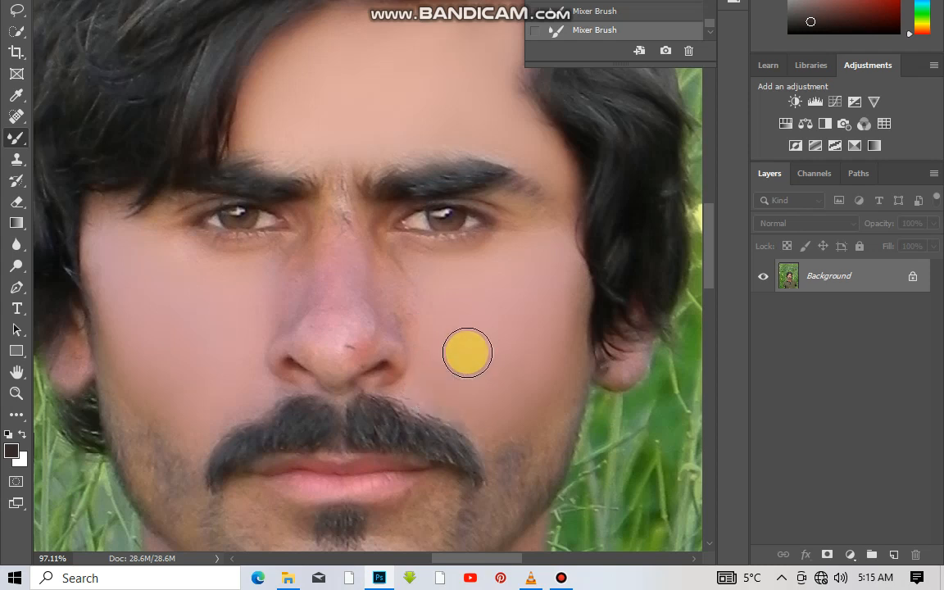
Smooth the bridge, tip and both sides of the nose into the cheeks with the Mixer Brush.
scroll(400, 289, up, 3)
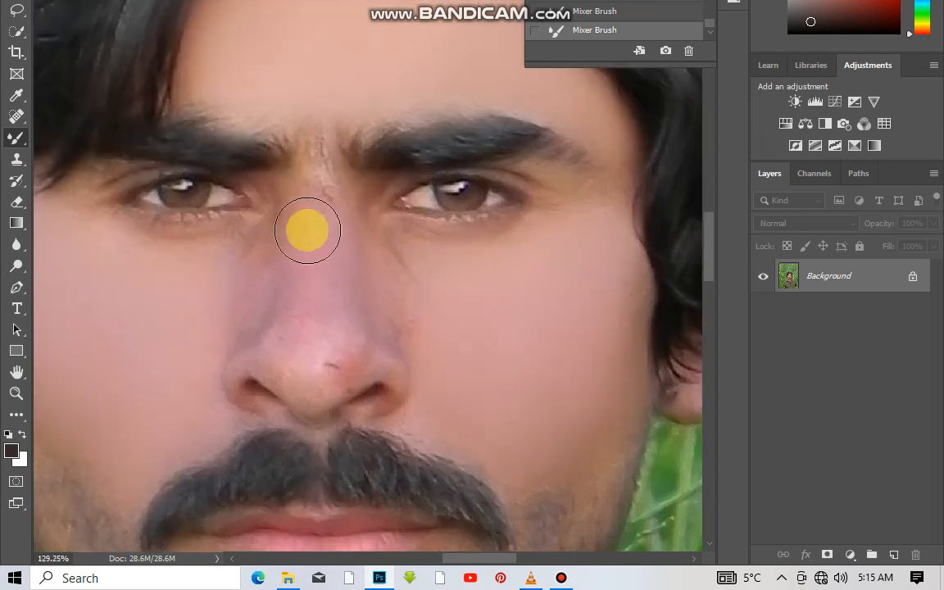
mouse_move(283, 337)
mouse_down()
mouse_move(295, 322)
mouse_move(297, 337)
mouse_move(354, 344)
mouse_move(336, 351)
mouse_up()
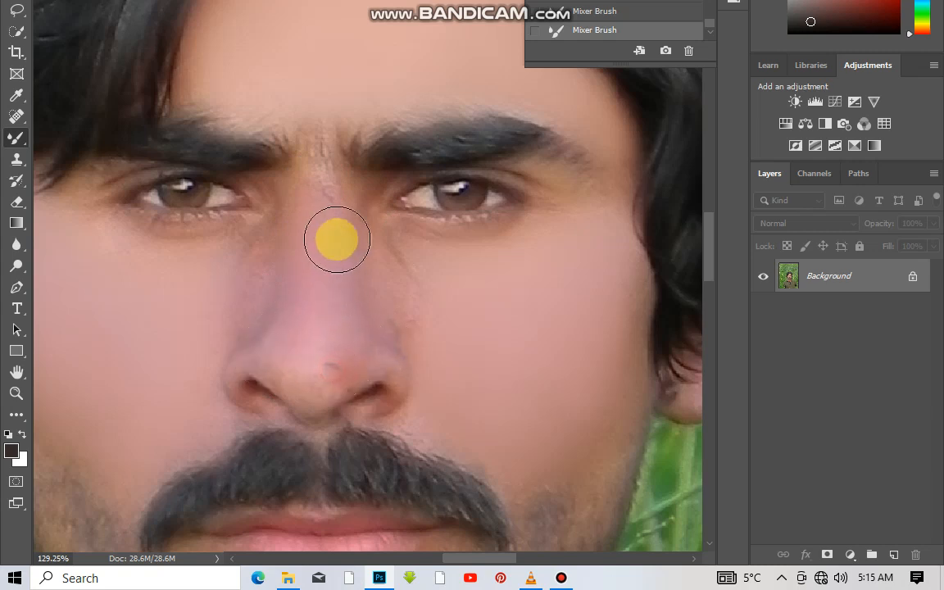
mouse_move(242, 302)
mouse_down()
mouse_move(250, 314)
mouse_move(247, 277)
mouse_up()
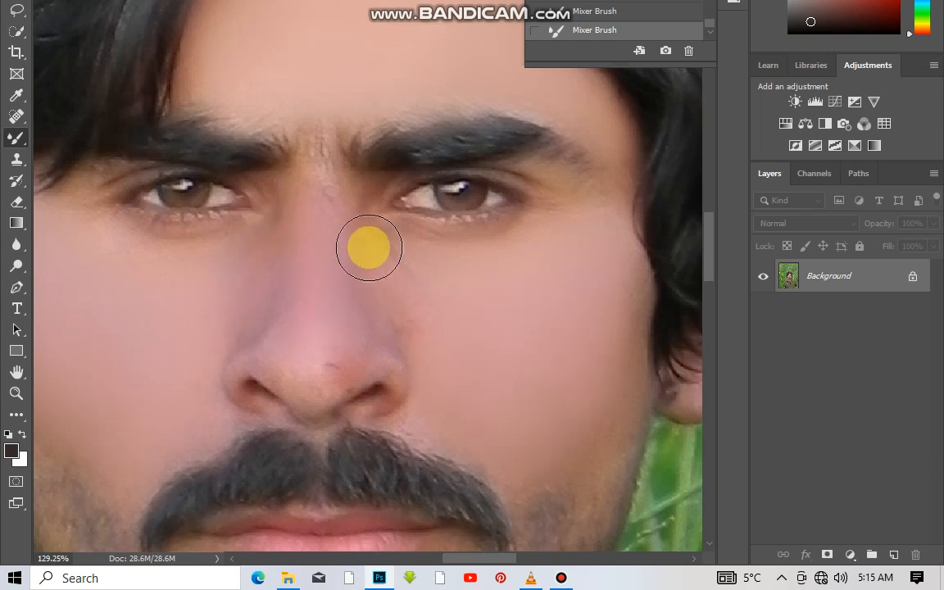
mouse_move(383, 232)
mouse_down()
mouse_move(408, 288)
mouse_move(410, 347)
mouse_move(419, 351)
mouse_move(382, 338)
mouse_move(335, 255)
mouse_move(339, 327)
mouse_move(276, 318)
mouse_move(281, 274)
mouse_move(263, 339)
mouse_up()
mouse_move(200, 352)
mouse_down()
mouse_move(242, 333)
mouse_move(238, 349)
mouse_move(240, 322)
mouse_up()
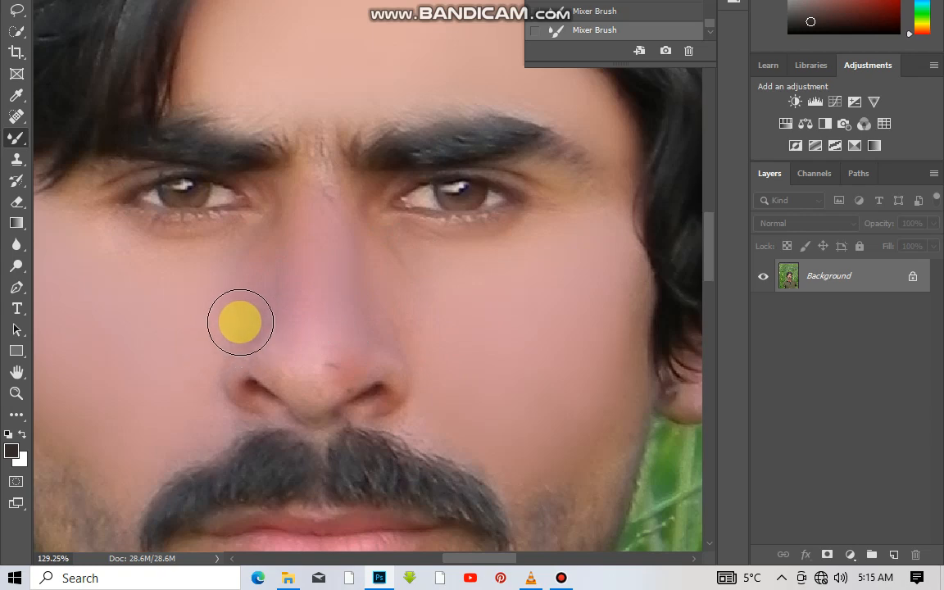
drag(224, 271, 219, 305)
scroll(285, 258, down, 3)
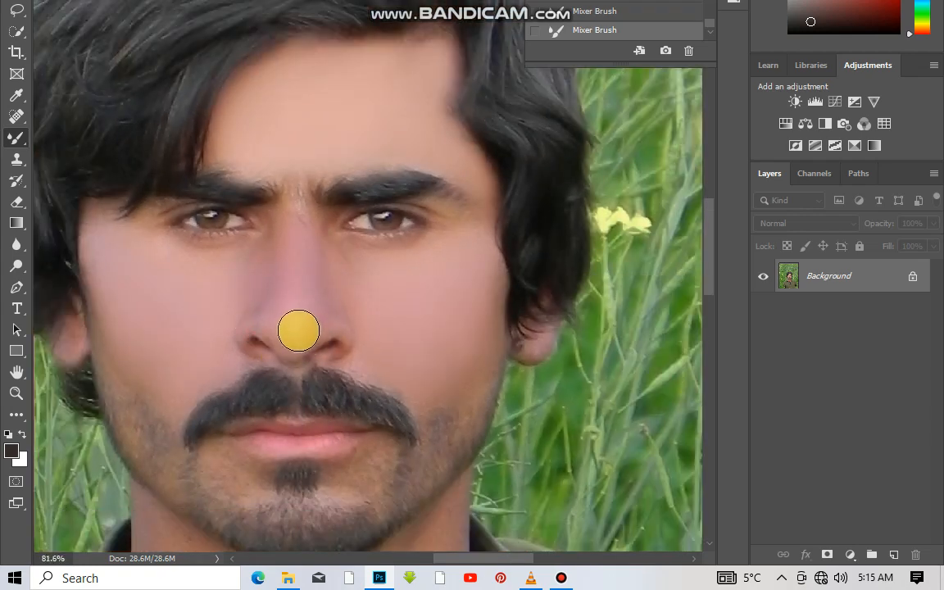
Smooth the skin below the lower lip and around the chin tuft with the Mixer Brush.
scroll(298, 331, down, 3)
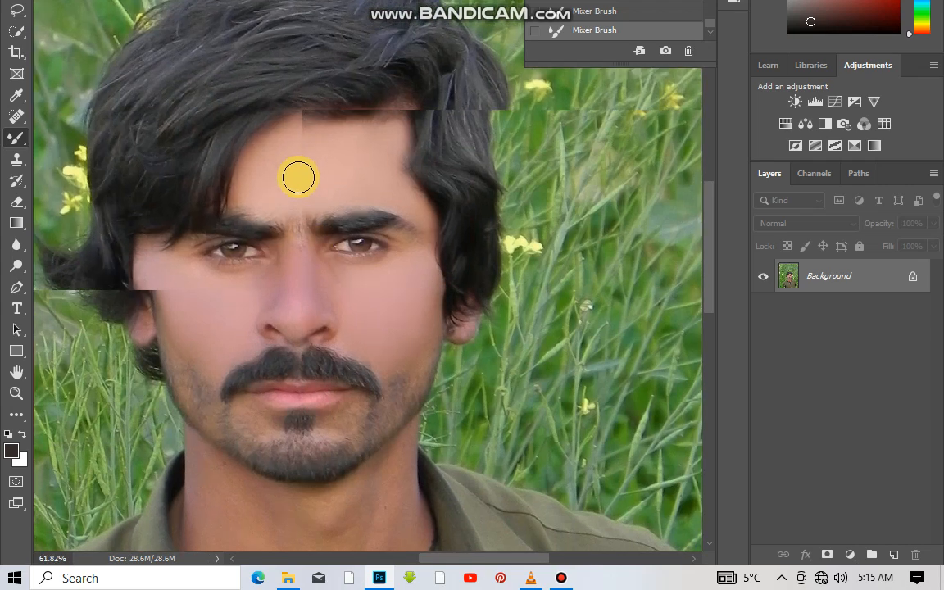
click(305, 259)
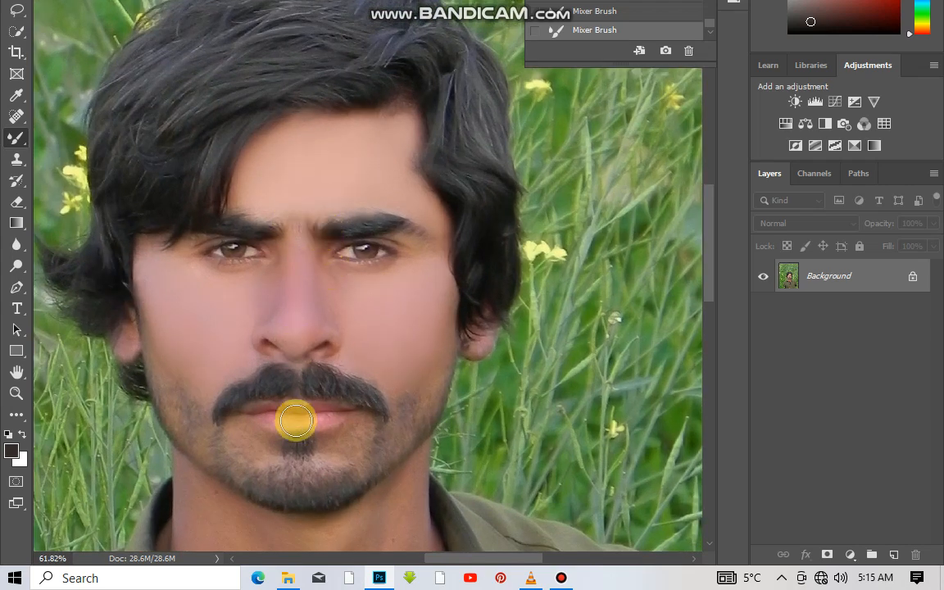
scroll(339, 440, up, 2)
click(359, 419)
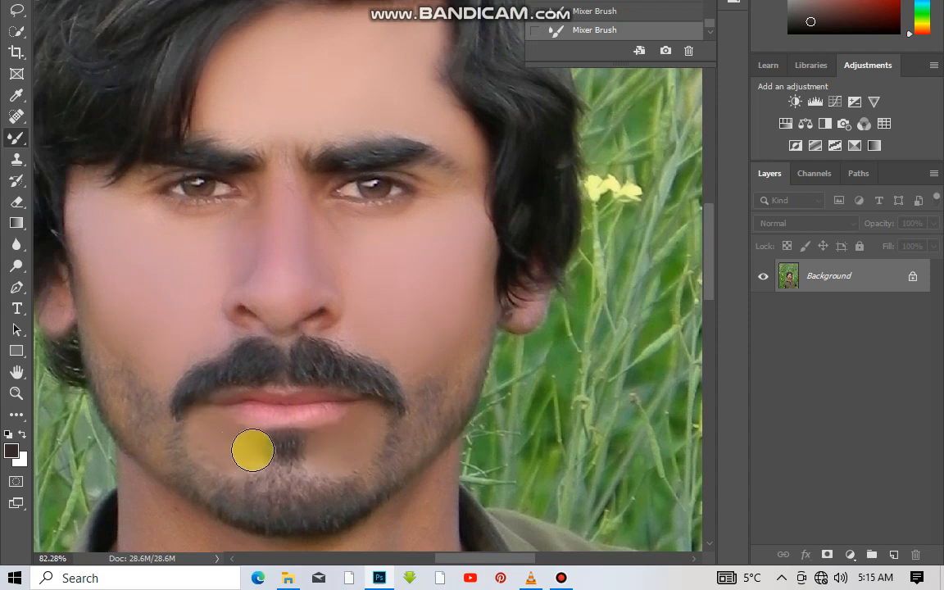
drag(201, 450, 316, 463)
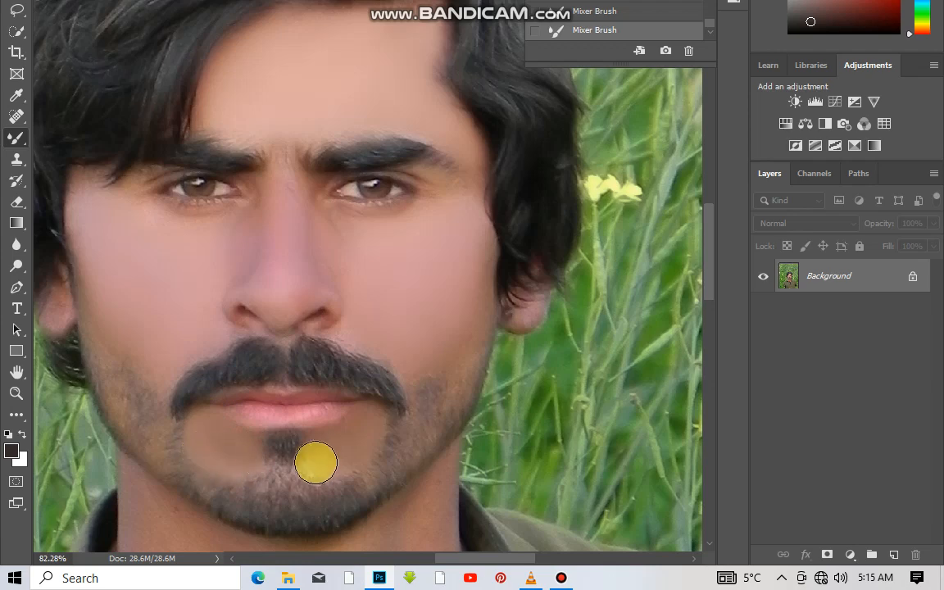
drag(363, 438, 328, 457)
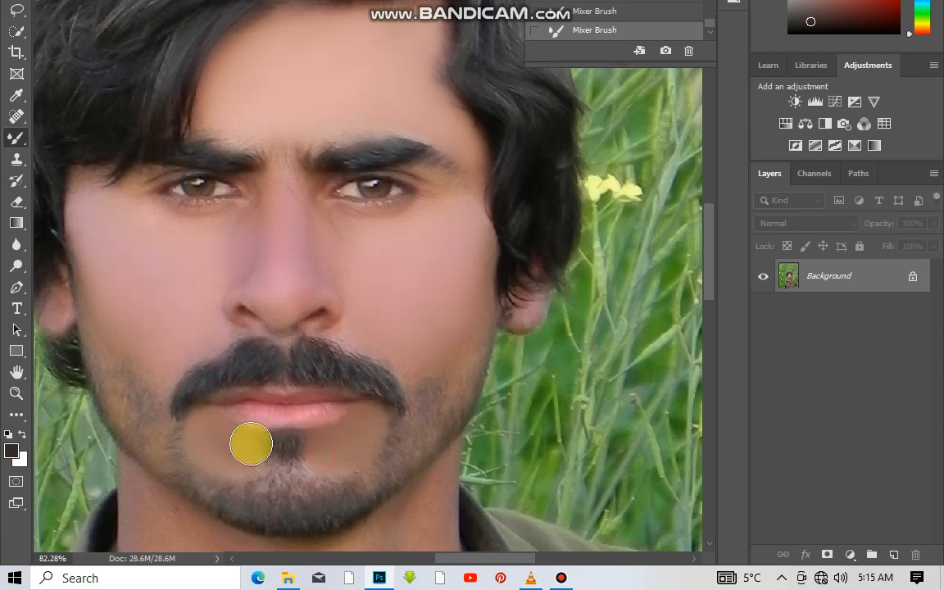
Lighten the skin between the lower lip and the beard with the Dodge tool at 55 px.
scroll(238, 425, down, 1)
scroll(196, 418, down, 2)
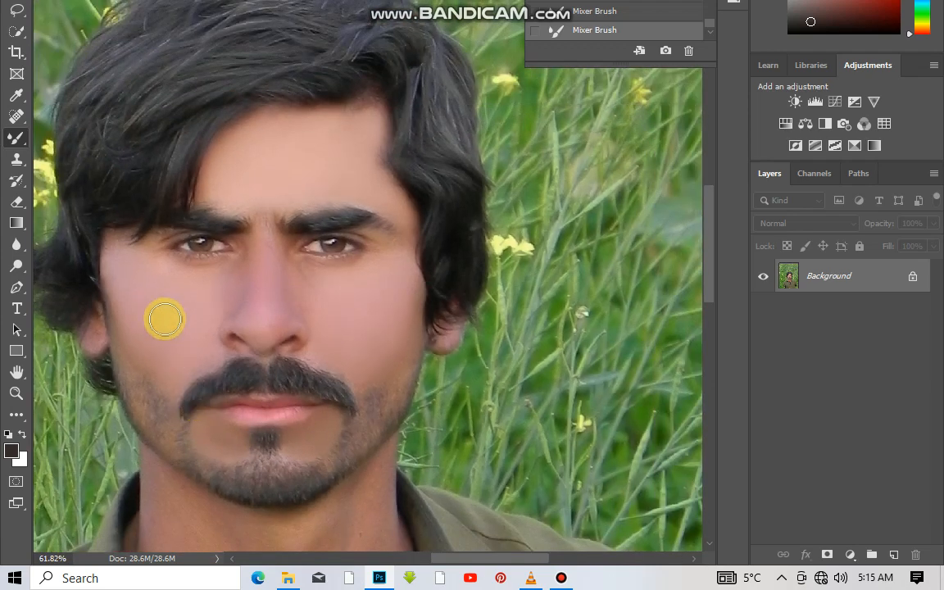
scroll(172, 311, down, 3)
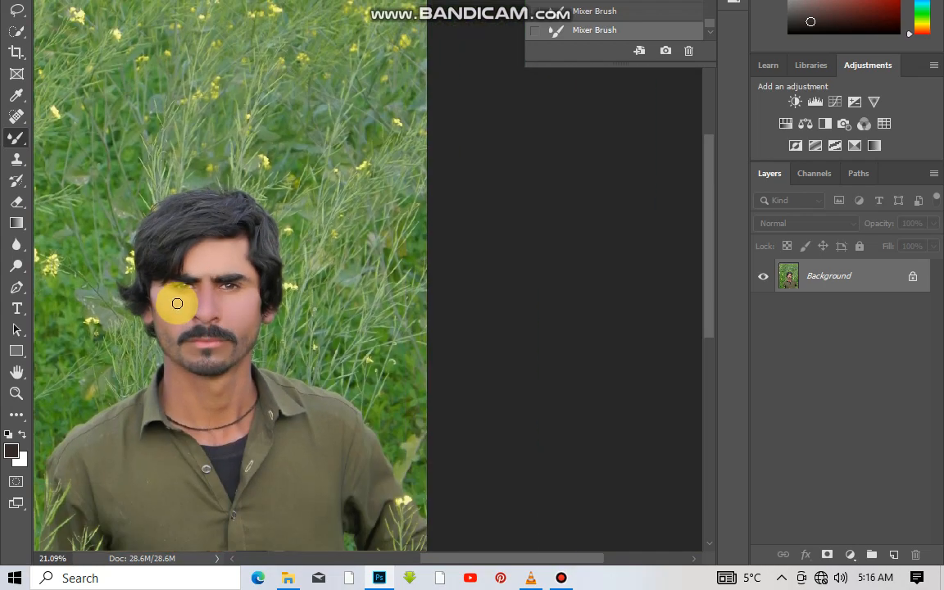
scroll(174, 304, up, 1)
scroll(181, 328, up, 2)
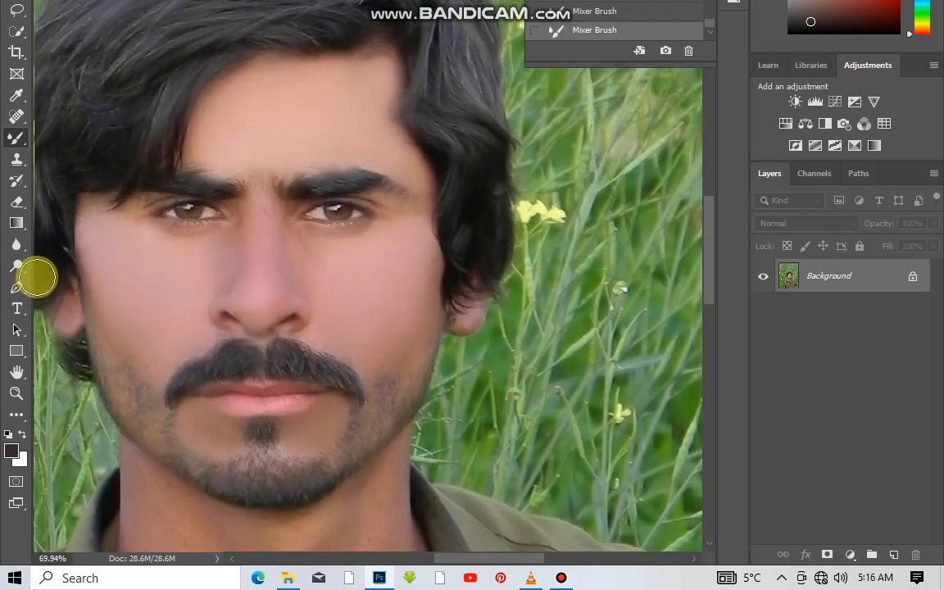
click(25, 267)
scroll(205, 426, up, 1)
right_click(207, 428)
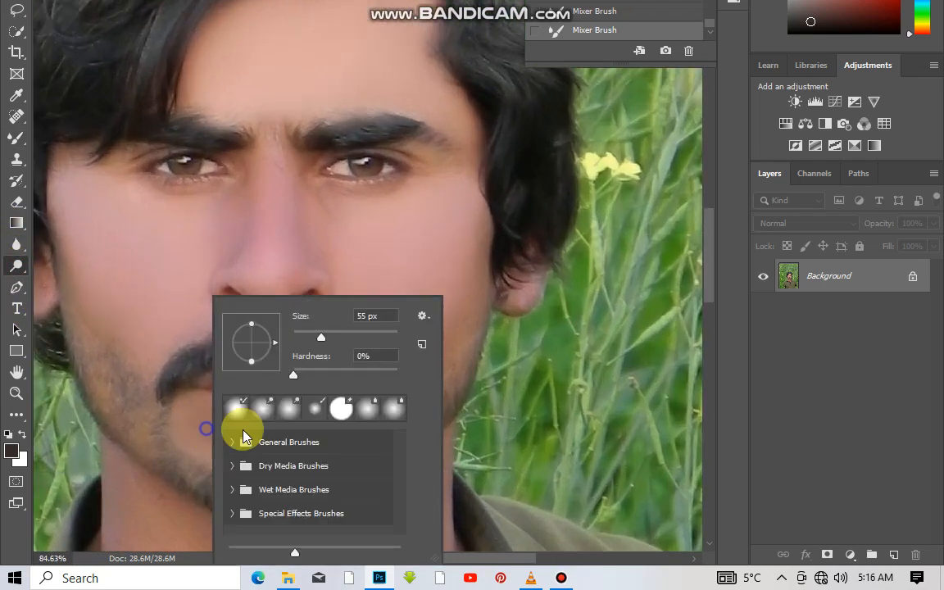
click(174, 407)
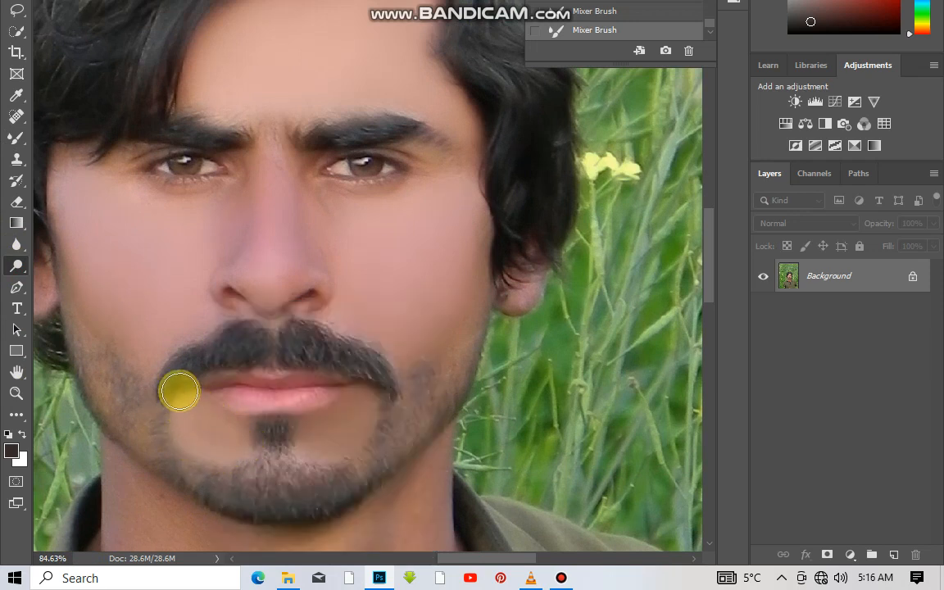
mouse_move(177, 388)
mouse_down()
mouse_move(358, 419)
mouse_move(347, 420)
mouse_move(360, 400)
mouse_move(342, 423)
mouse_move(284, 432)
mouse_move(328, 430)
mouse_move(304, 449)
mouse_move(343, 431)
mouse_move(305, 421)
mouse_up()
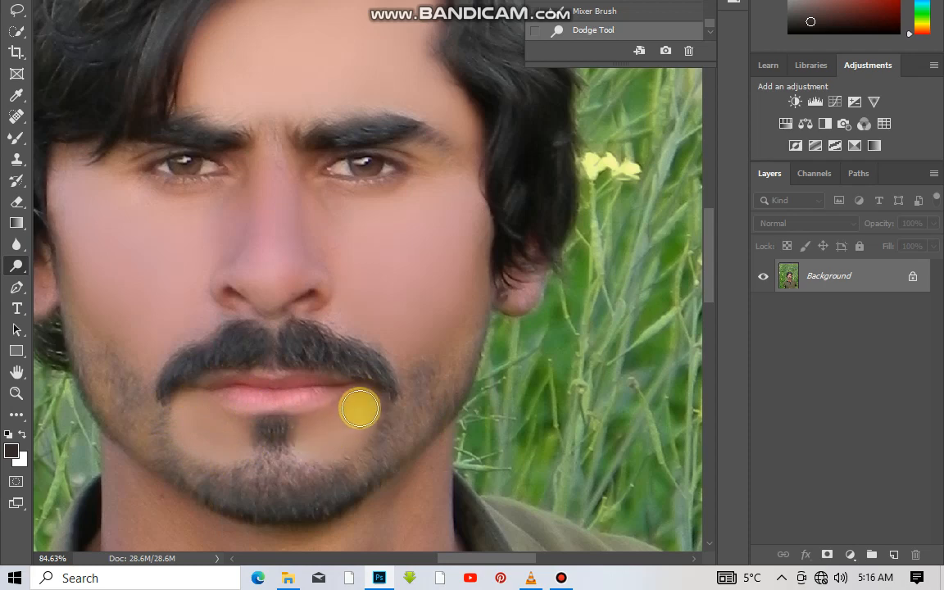
drag(360, 409, 322, 410)
Smooth the neck below the jaw on the image's right side with the Mixer Brush.
scroll(354, 395, down, 5)
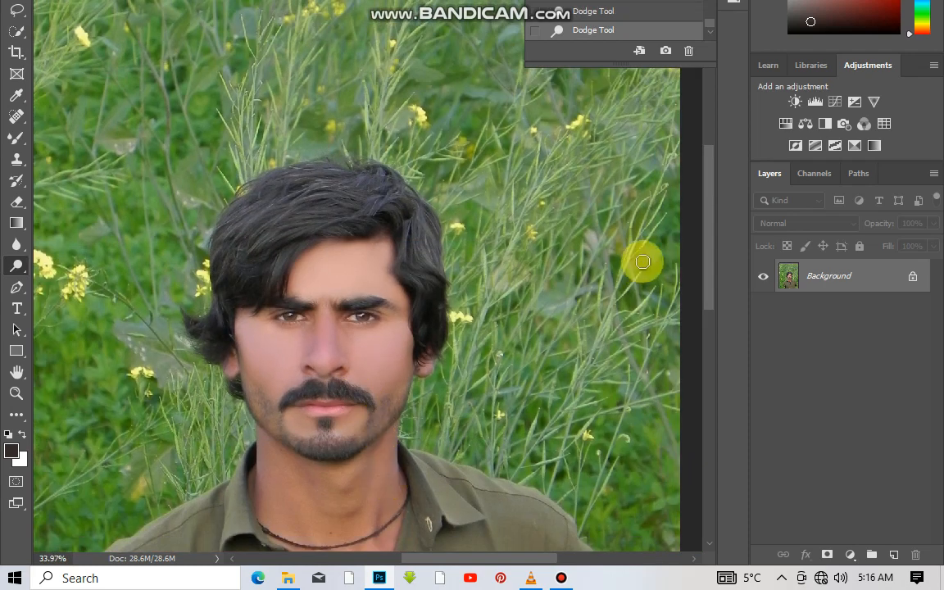
scroll(709, 238, down, 3)
scroll(373, 292, up, 5)
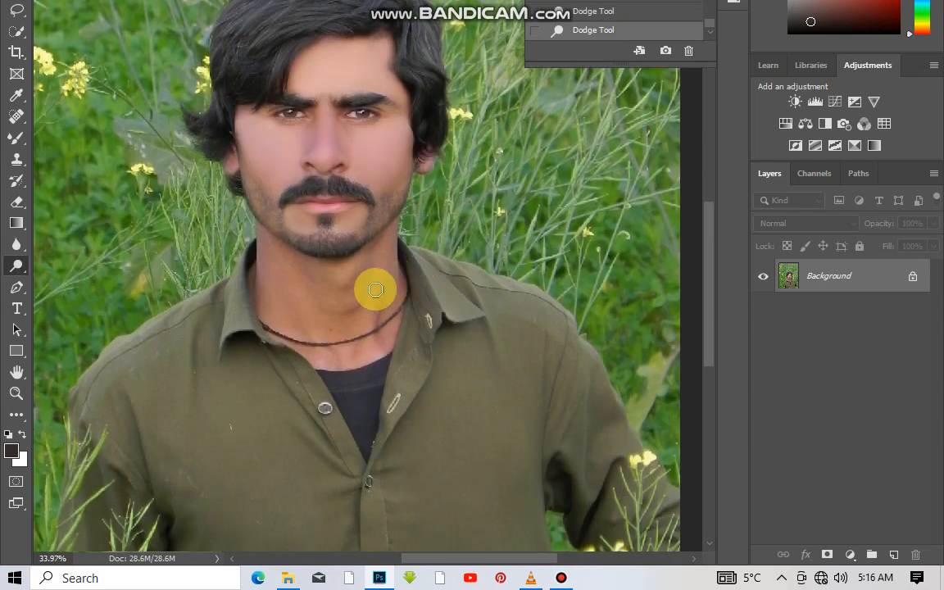
right_click(376, 291)
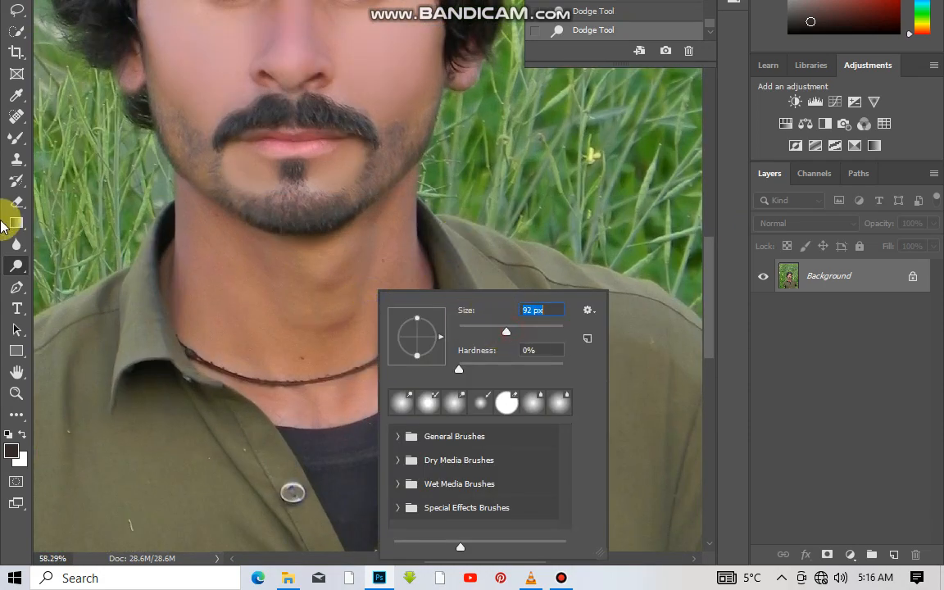
click(17, 139)
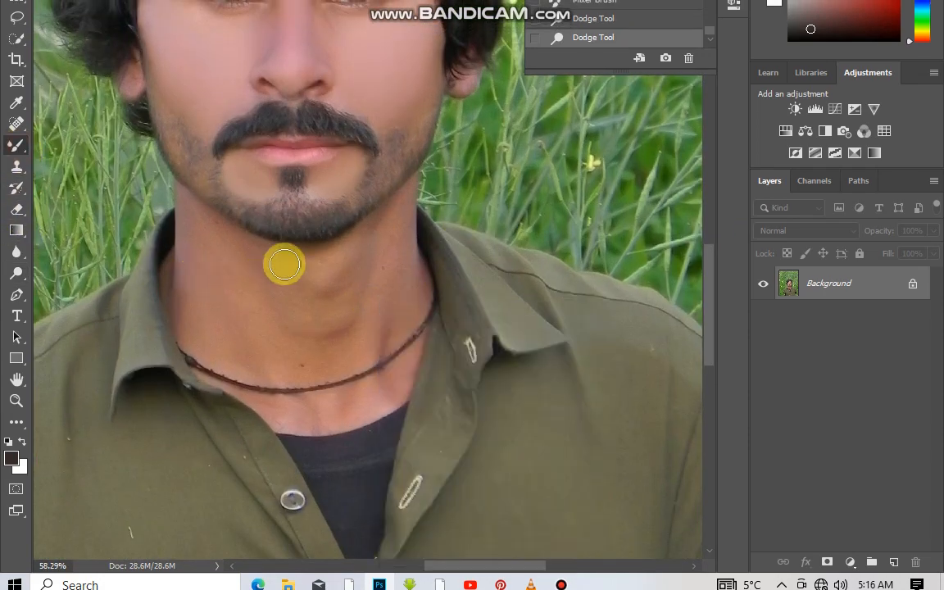
scroll(395, 240, up, 3)
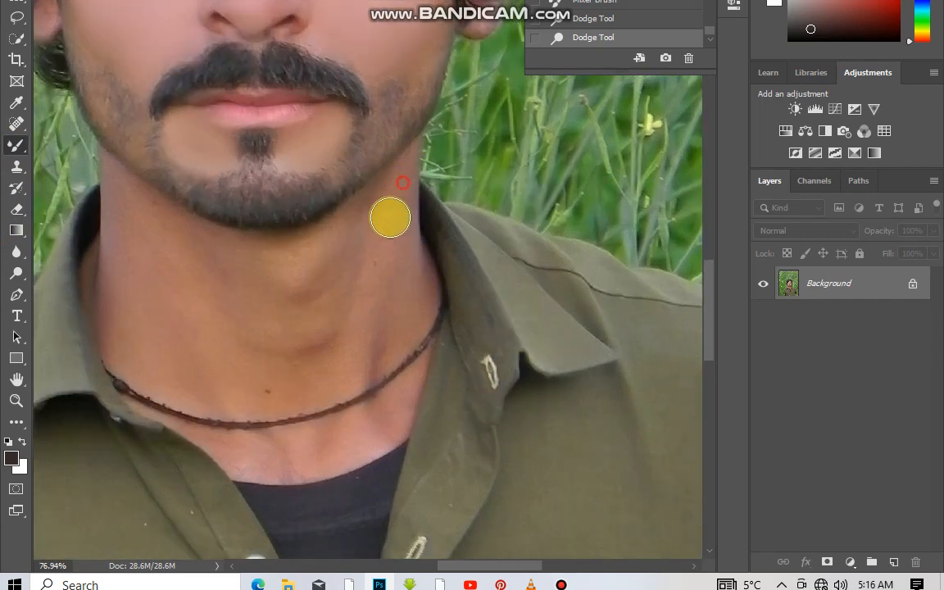
mouse_move(391, 218)
mouse_down()
mouse_move(362, 374)
mouse_move(398, 201)
mouse_up()
Enlarge the Mixer Brush and smooth the middle and left side of the neck above the necklace.
right_click(349, 245)
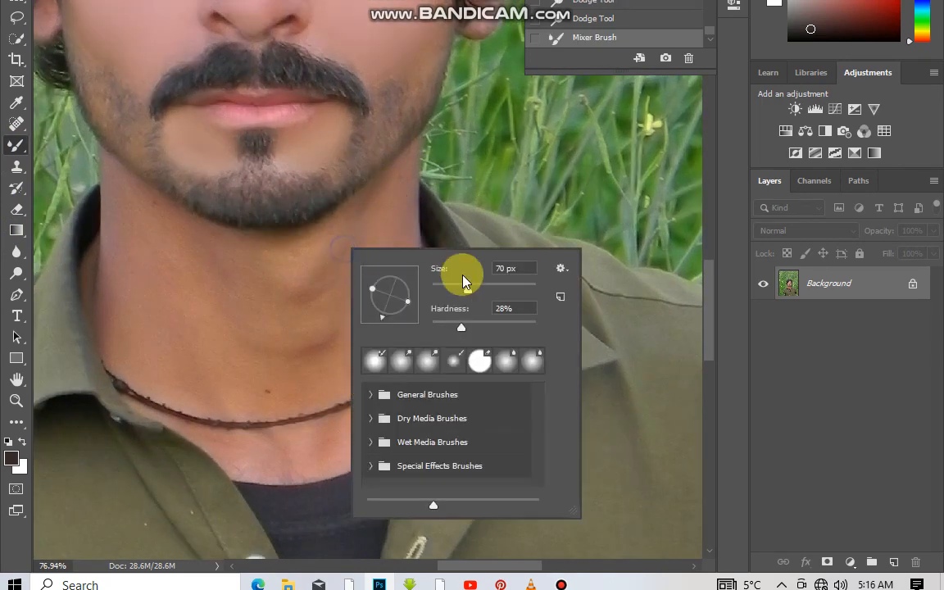
drag(282, 270, 306, 282)
mouse_move(341, 248)
mouse_down()
mouse_move(331, 324)
mouse_move(358, 233)
mouse_move(346, 275)
mouse_move(279, 324)
mouse_move(243, 265)
mouse_move(290, 295)
mouse_move(290, 343)
mouse_move(322, 346)
mouse_move(263, 384)
mouse_up()
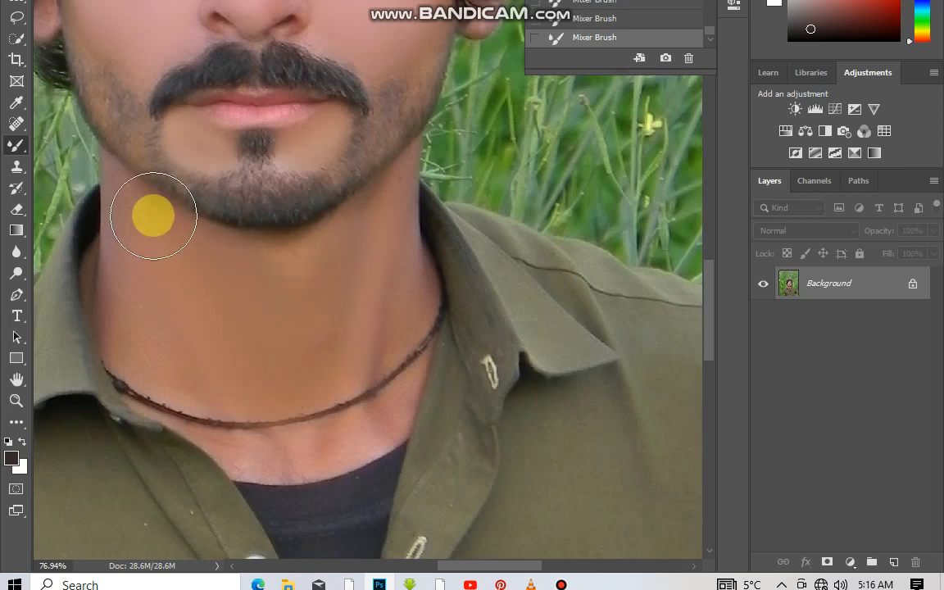
mouse_move(145, 281)
mouse_down()
mouse_move(175, 350)
mouse_move(159, 349)
mouse_move(160, 357)
mouse_move(177, 318)
mouse_move(242, 355)
mouse_move(232, 256)
mouse_move(299, 277)
mouse_move(277, 285)
mouse_move(306, 287)
mouse_up()
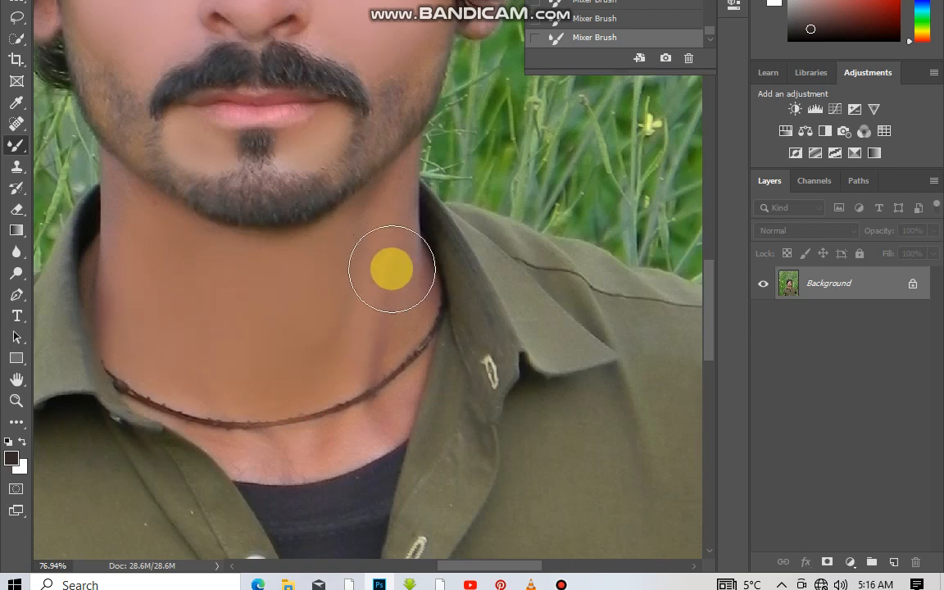
Reduce the Mixer Brush in stages to 81 px and smooth the neck beside the collar and the skin below the necklace.
right_click(394, 279)
drag(542, 328, 527, 328)
key(Return)
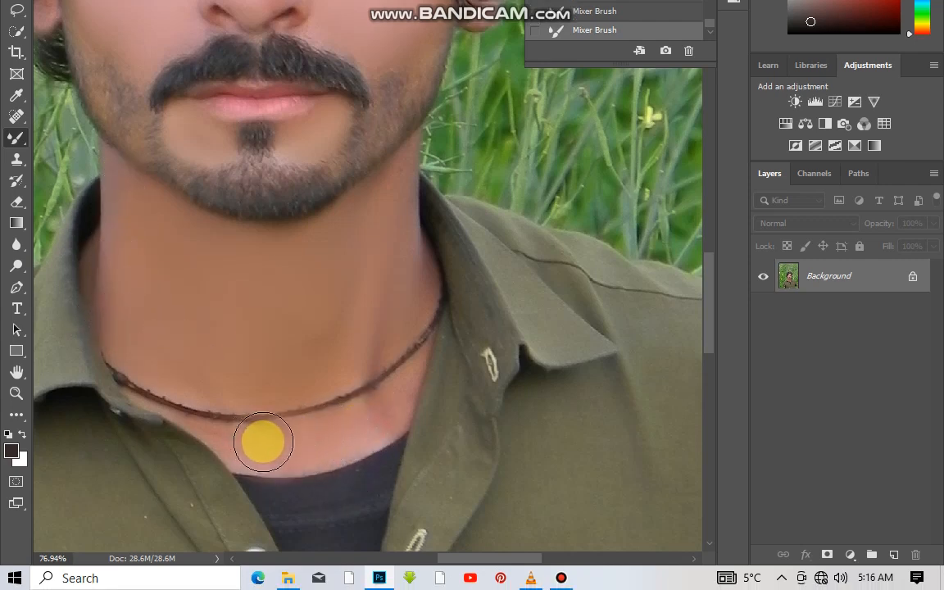
right_click(261, 439)
click(247, 443)
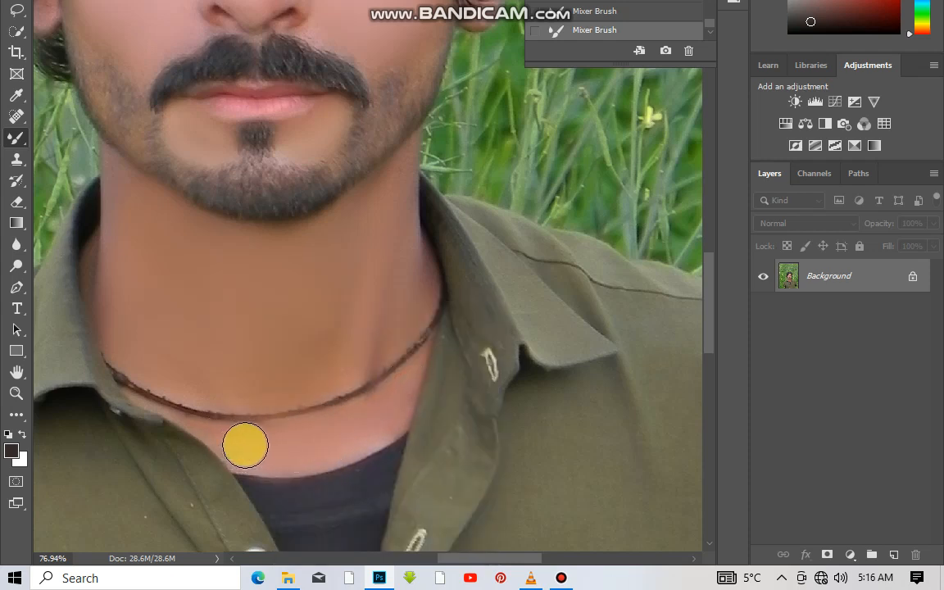
Open the Camera Raw filter on the photo and display its HSL adjustments.
scroll(195, 429, down, 5)
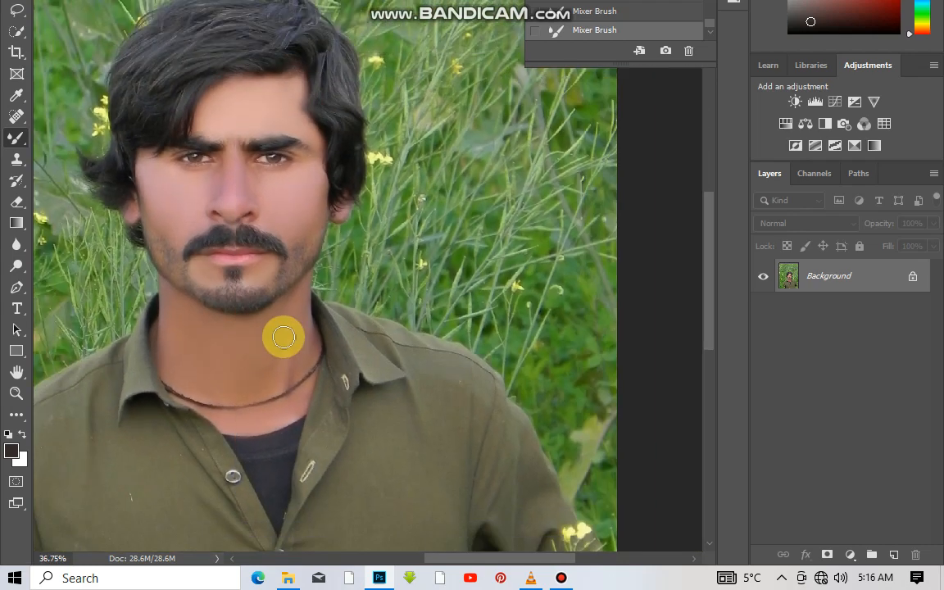
scroll(259, 369, down, 1)
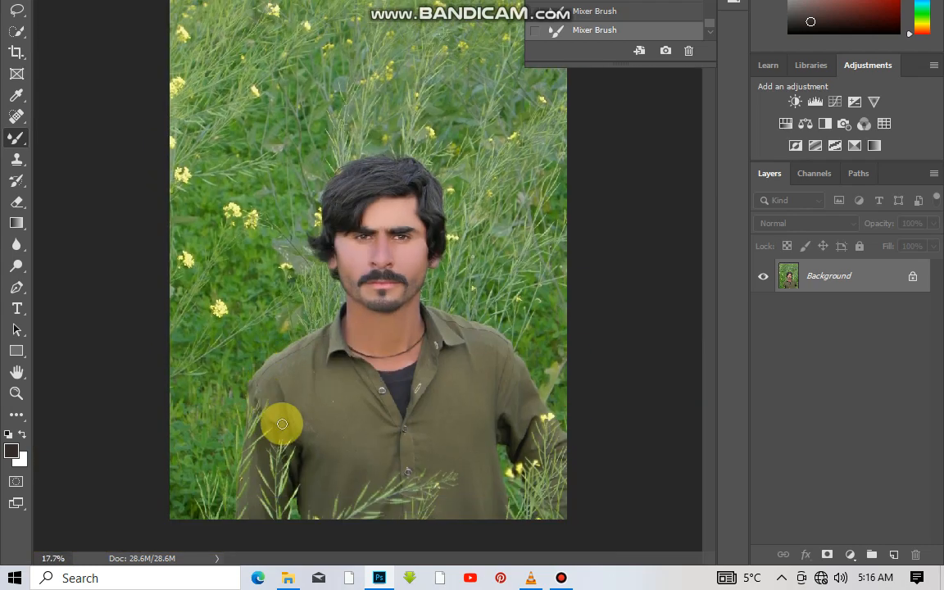
click(247, 10)
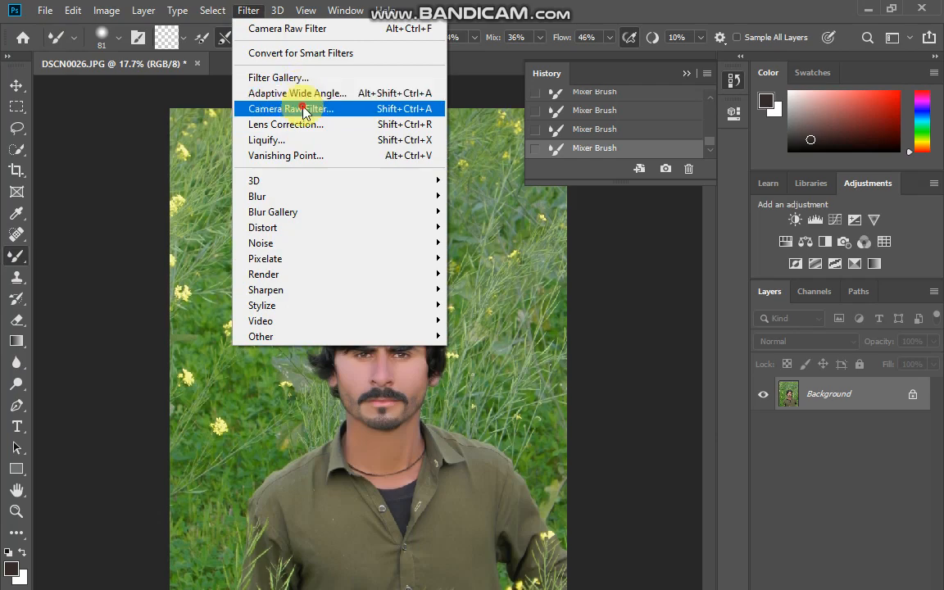
click(296, 109)
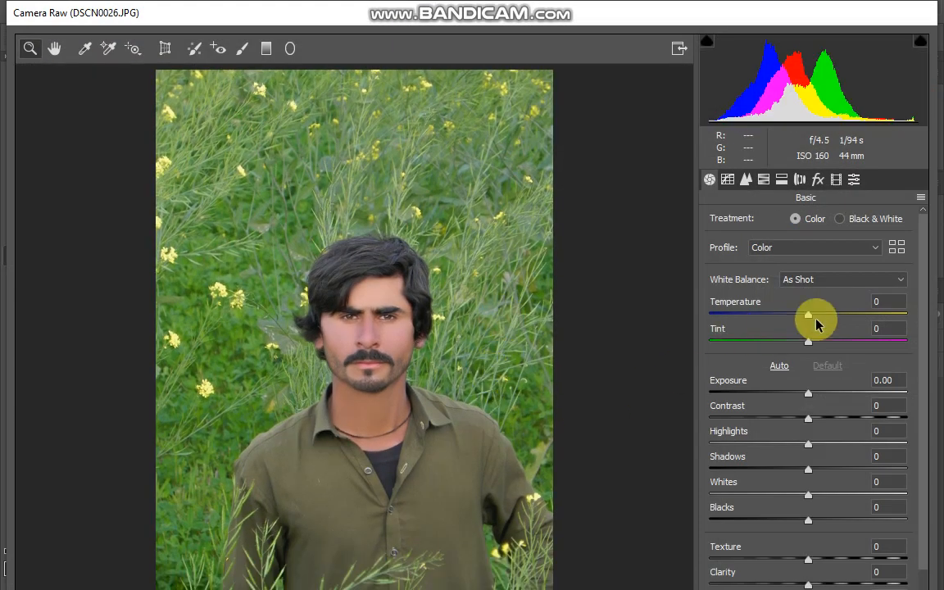
click(763, 179)
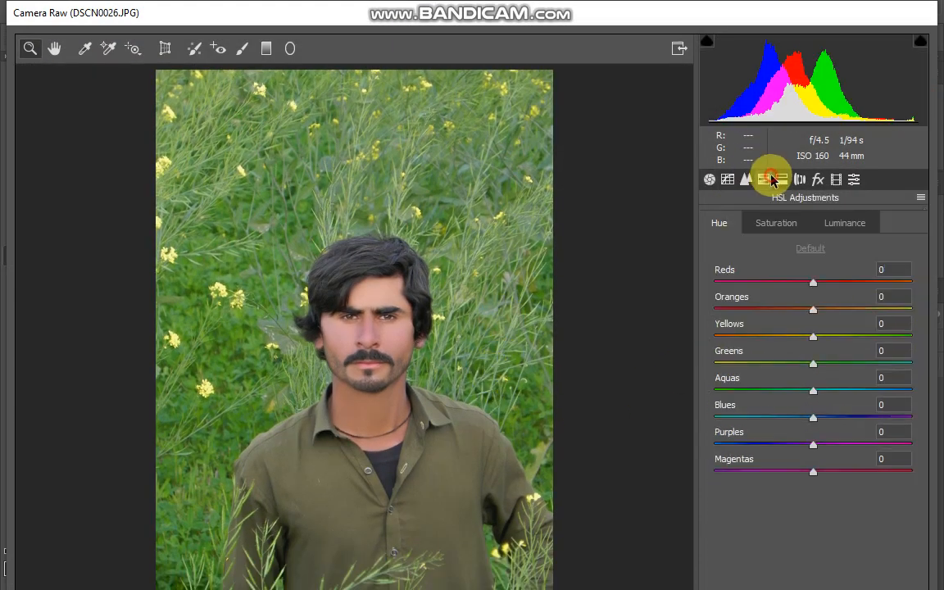
Shift the hues to Oranges +4, Yellows -19, Greens +100, Aquas -13 and Blues -58.
click(793, 336)
drag(803, 363, 939, 359)
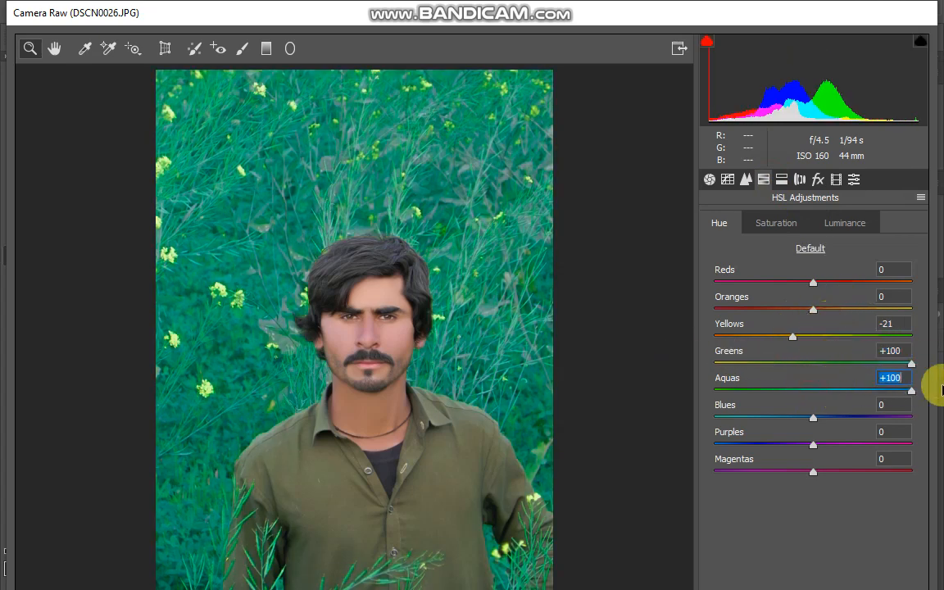
drag(941, 390, 735, 399)
drag(794, 416, 710, 420)
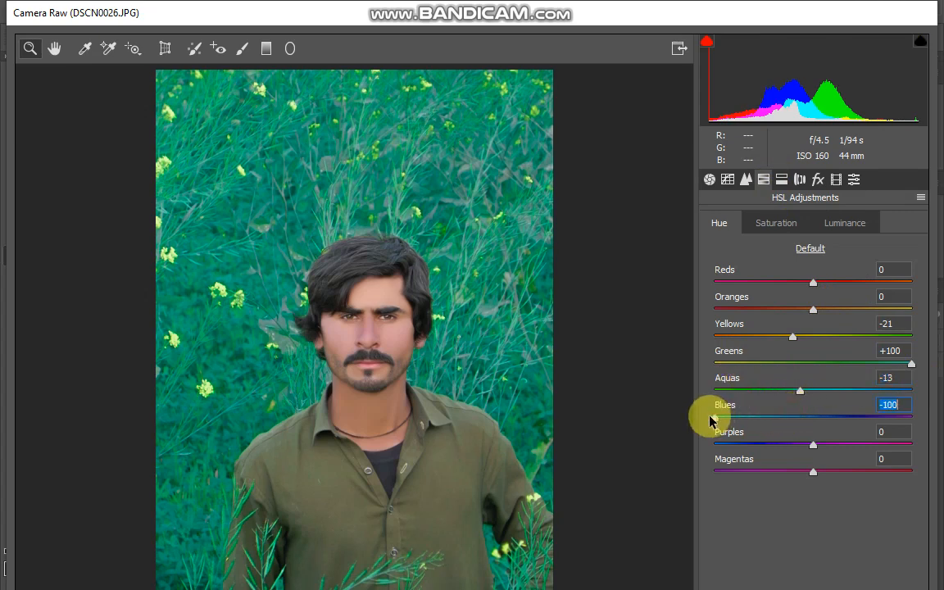
drag(903, 422, 756, 421)
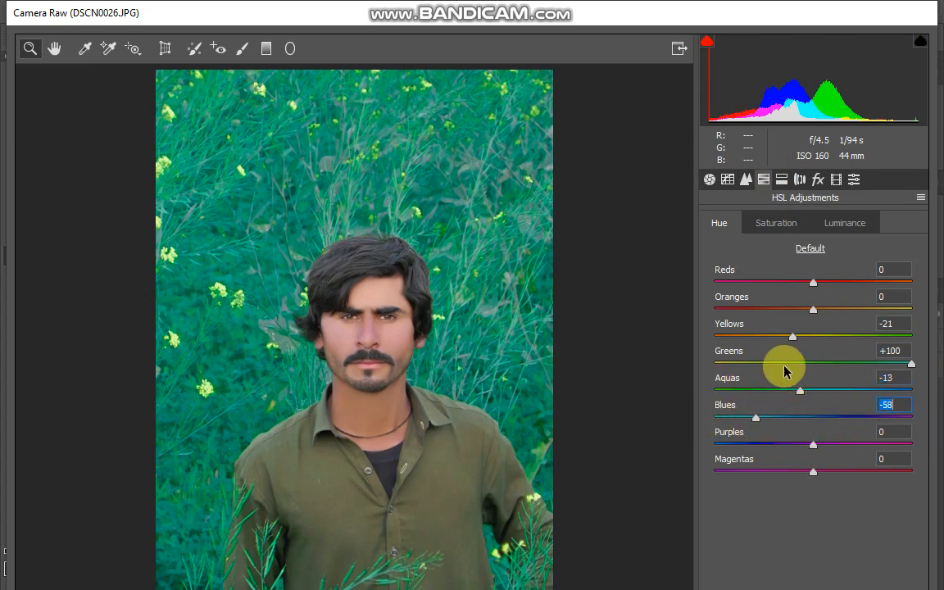
drag(767, 341, 822, 328)
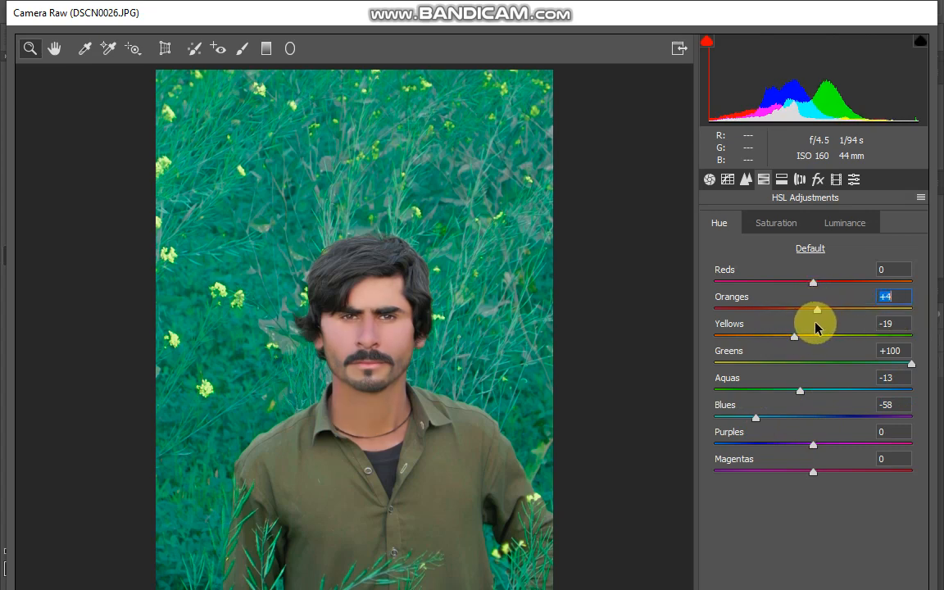
Set the saturation to Reds +5, Yellows -13, Greens +35, Aquas +75, Blues -100 and Magentas -14.
click(783, 226)
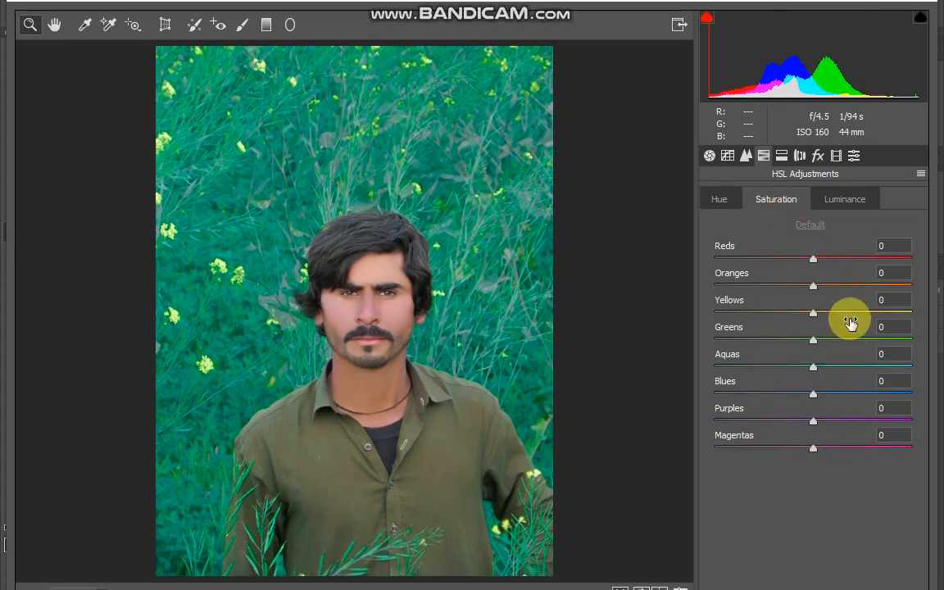
drag(860, 309, 753, 314)
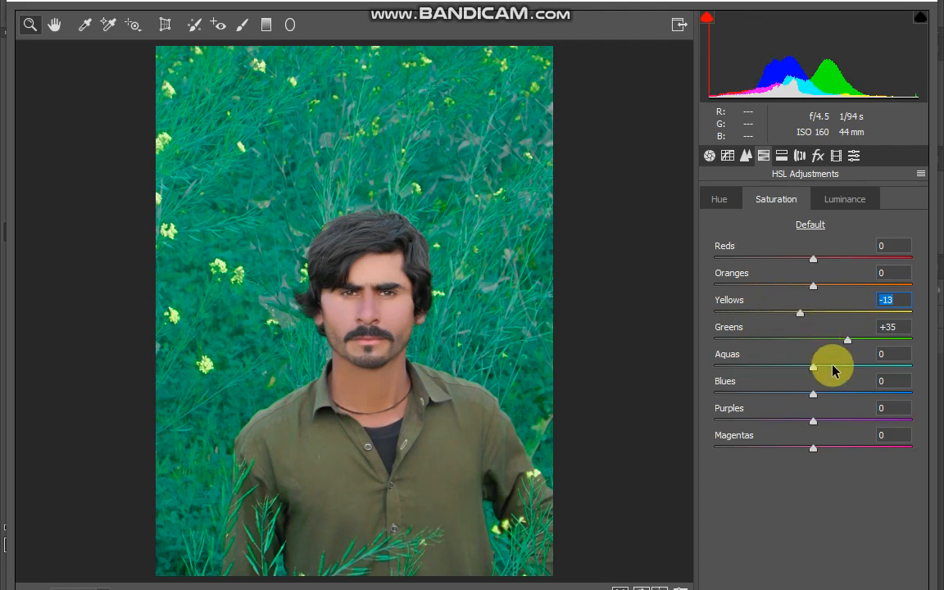
drag(837, 366, 941, 371)
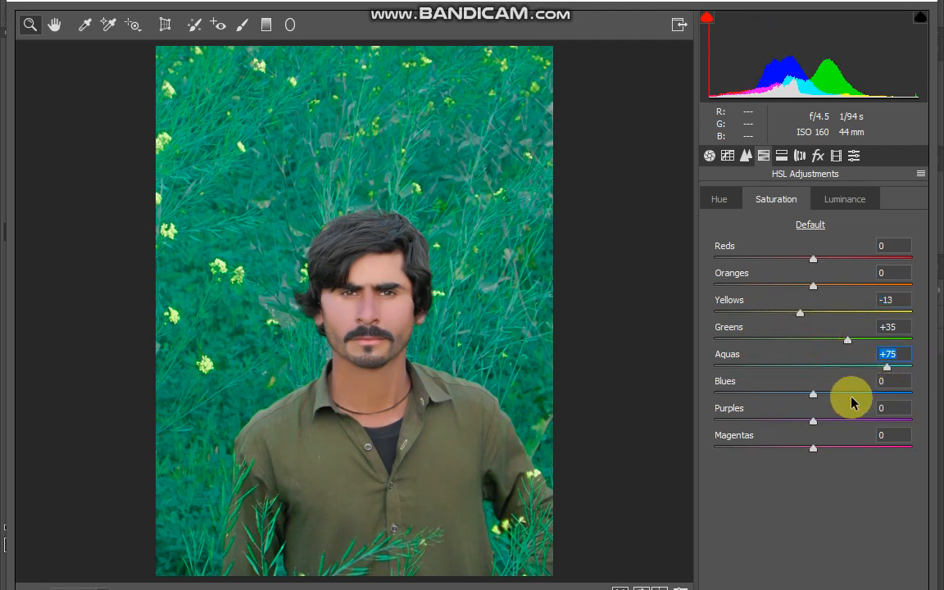
drag(853, 398, 702, 385)
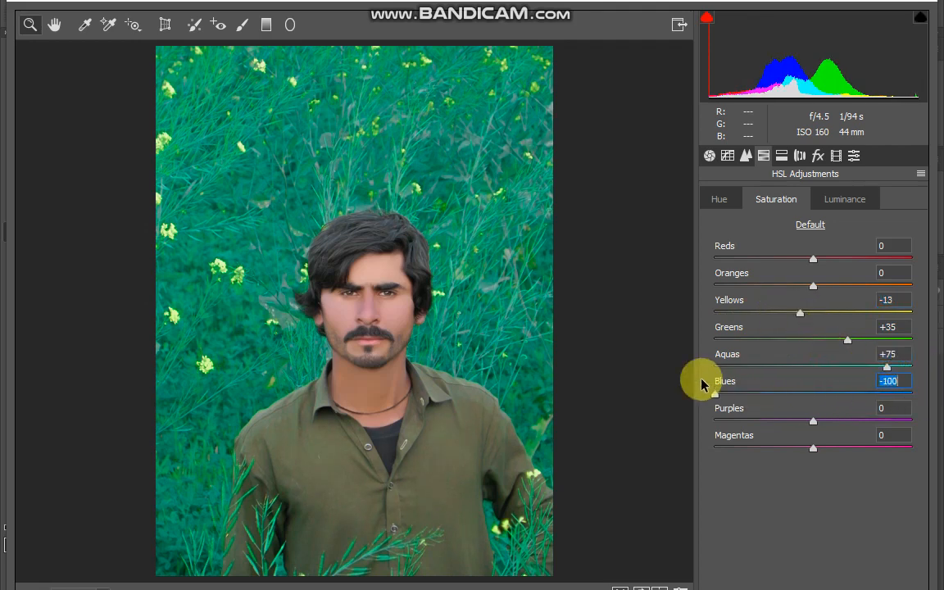
mouse_move(823, 260)
mouse_down()
mouse_move(835, 261)
mouse_move(813, 269)
mouse_up()
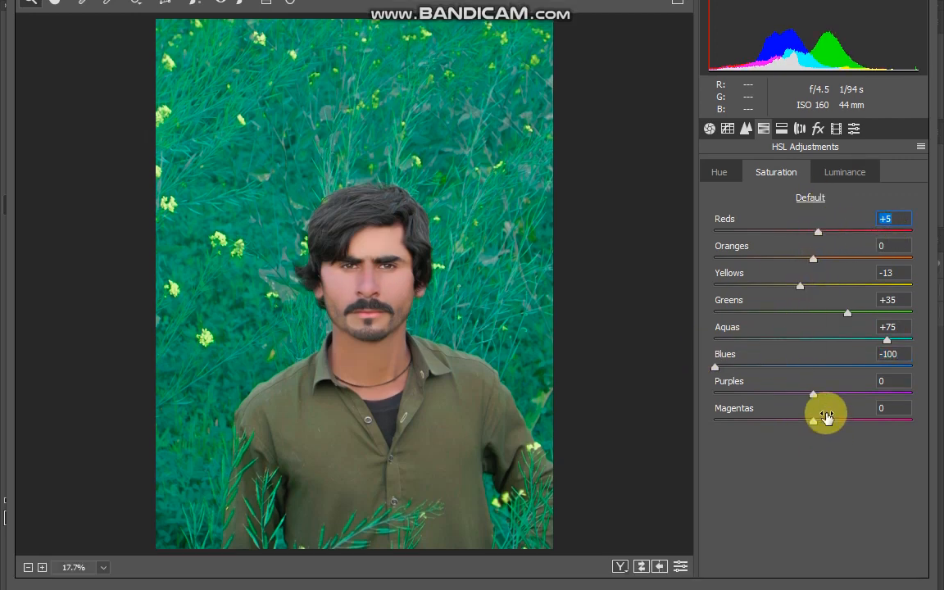
drag(823, 447, 800, 461)
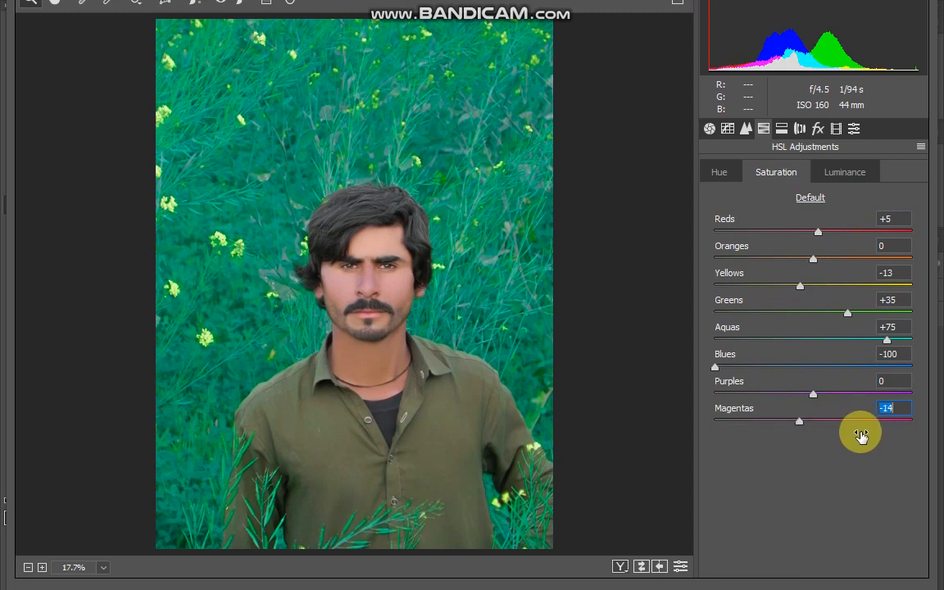
Raise the Purples saturation slightly and display the luminance adjustments.
drag(861, 436, 869, 434)
drag(814, 394, 834, 396)
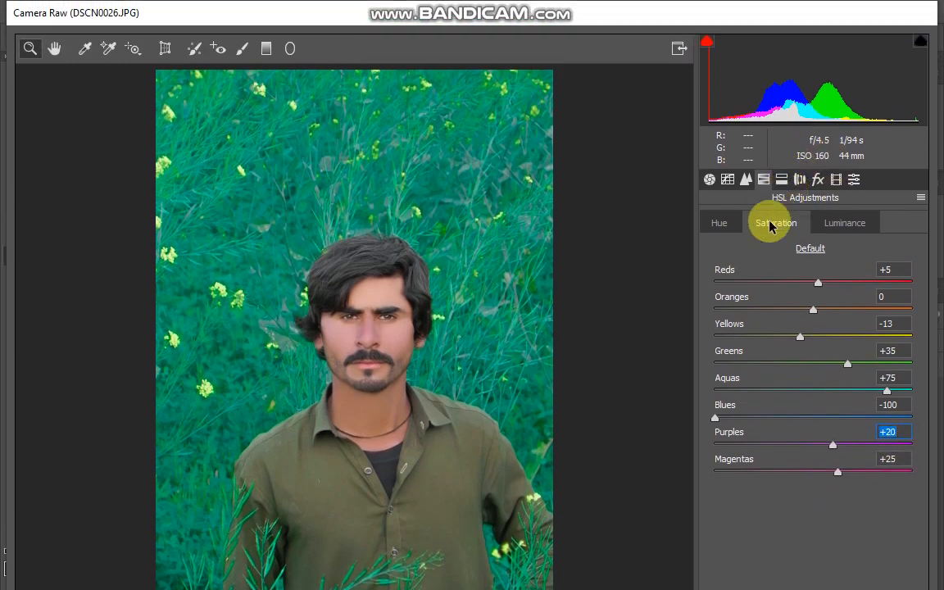
click(850, 175)
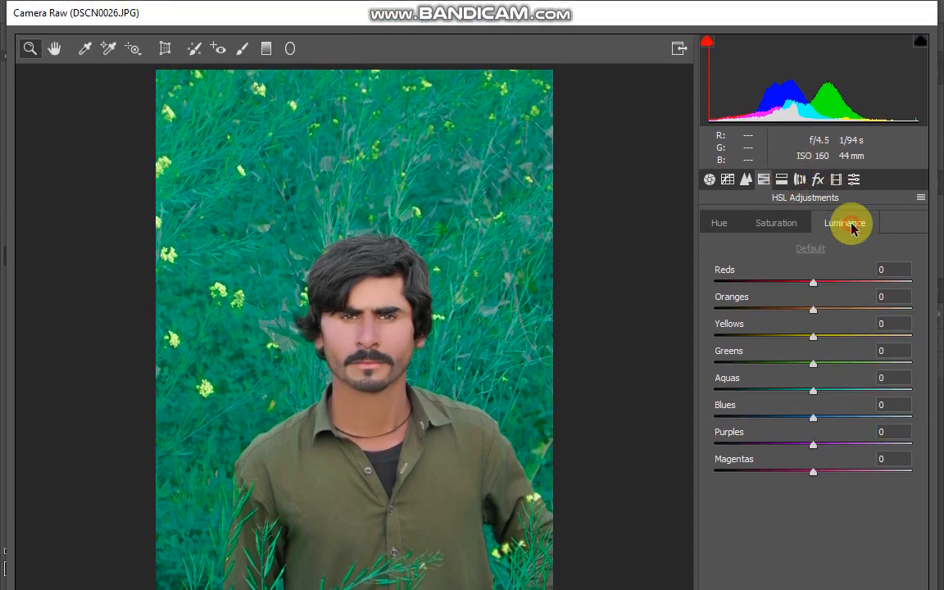
Set the luminance to Oranges -1, Yellows +9, Aquas +37 and Magentas +49, and apply the Camera Raw filter.
drag(830, 338, 812, 305)
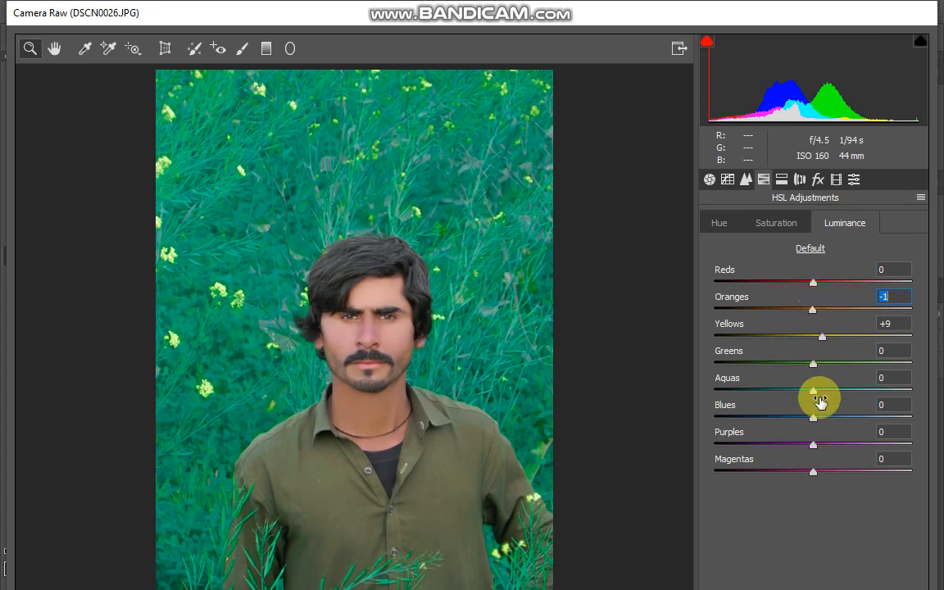
drag(820, 401, 867, 395)
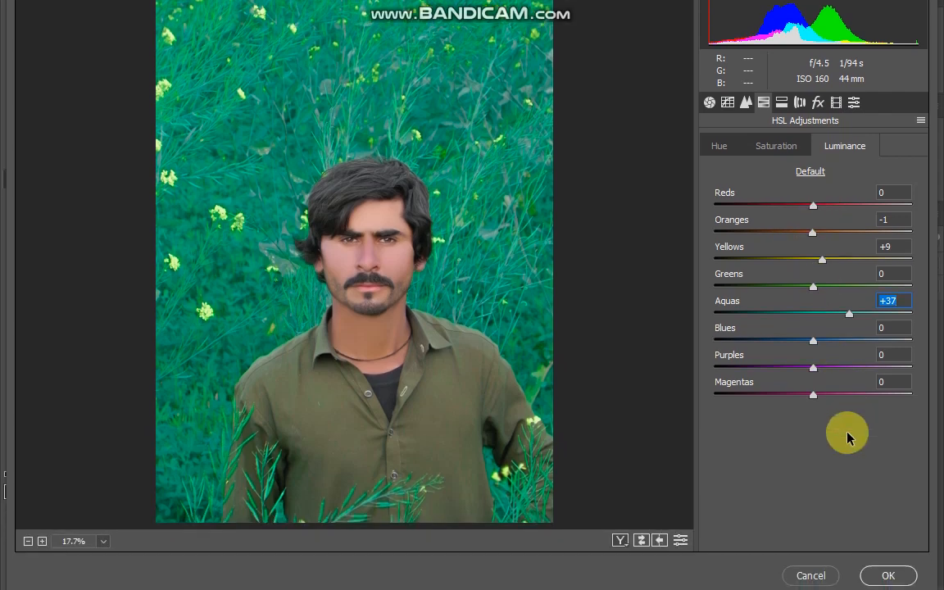
drag(813, 471, 759, 474)
drag(759, 397, 836, 397)
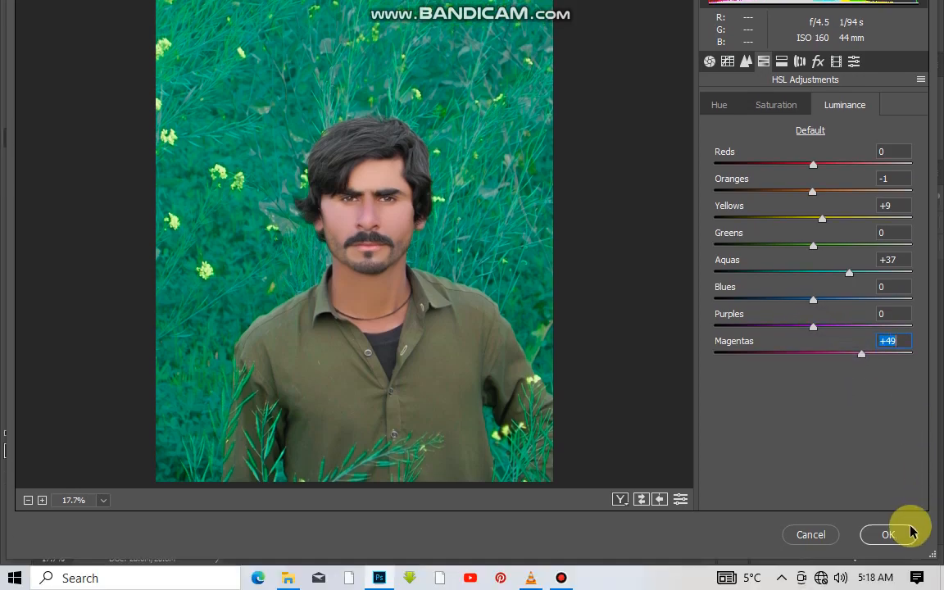
click(898, 576)
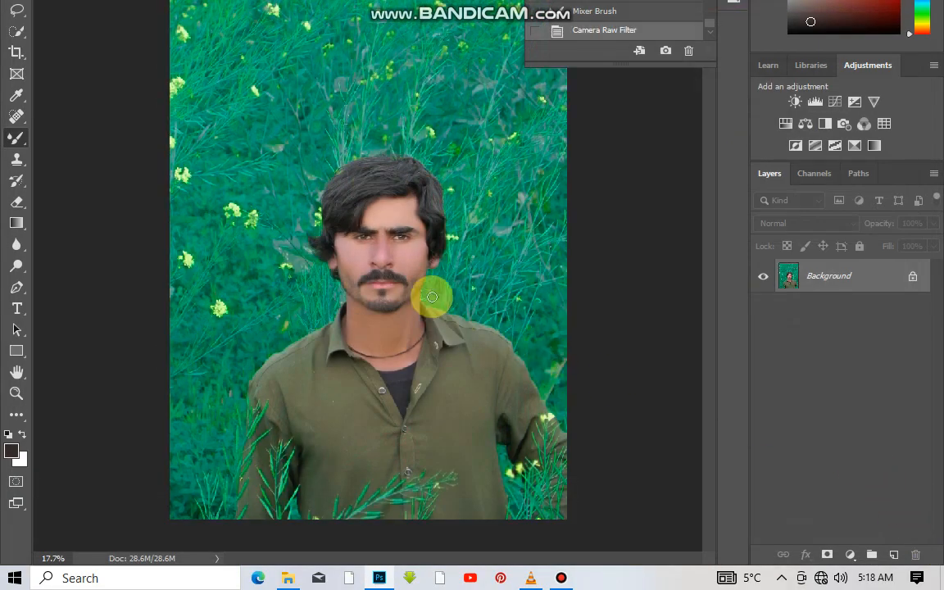
Open the Liquify filter and reshape the hair on top of the head with the Forward Warp brush at size 340.
scroll(369, 279, up, 5)
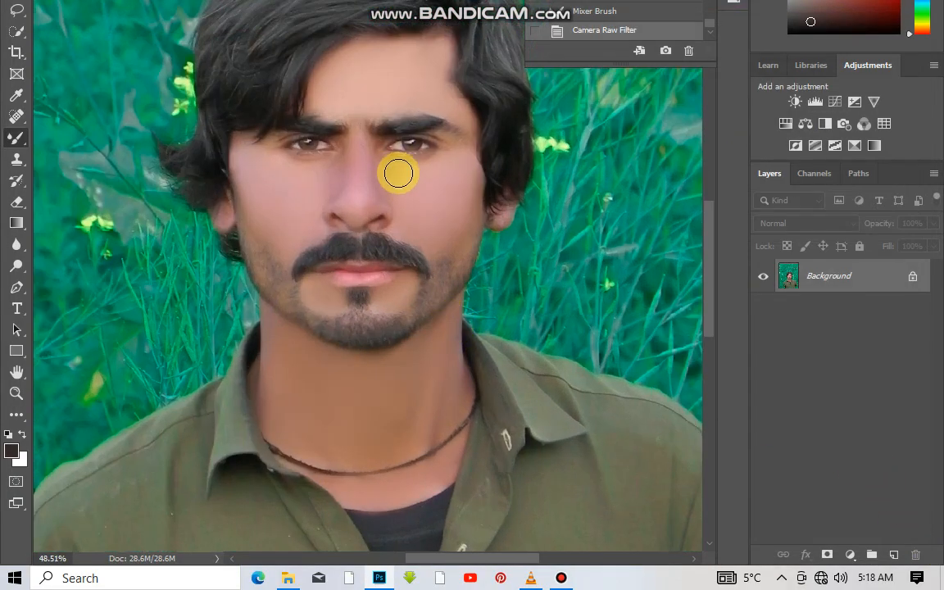
scroll(389, 176, up, 3)
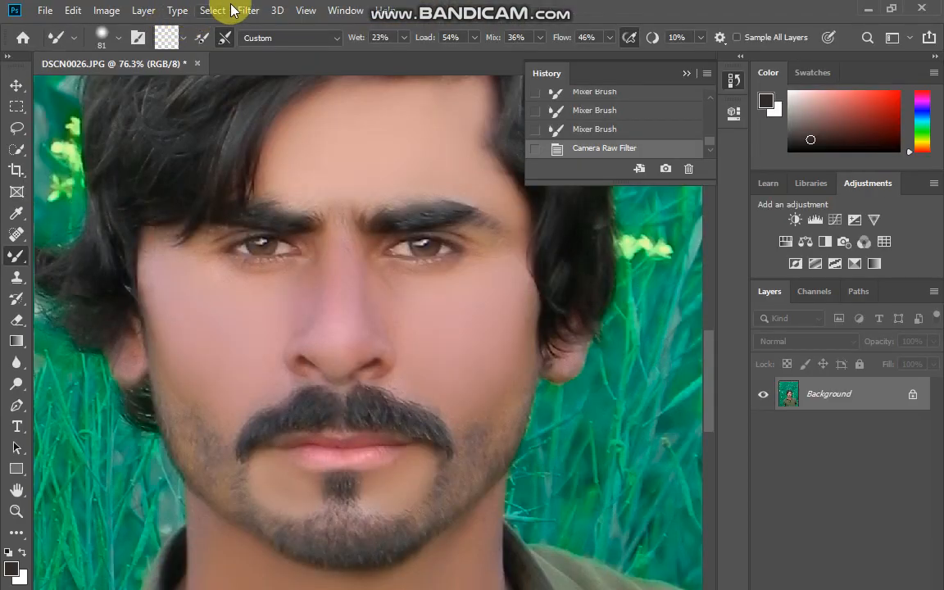
click(239, 10)
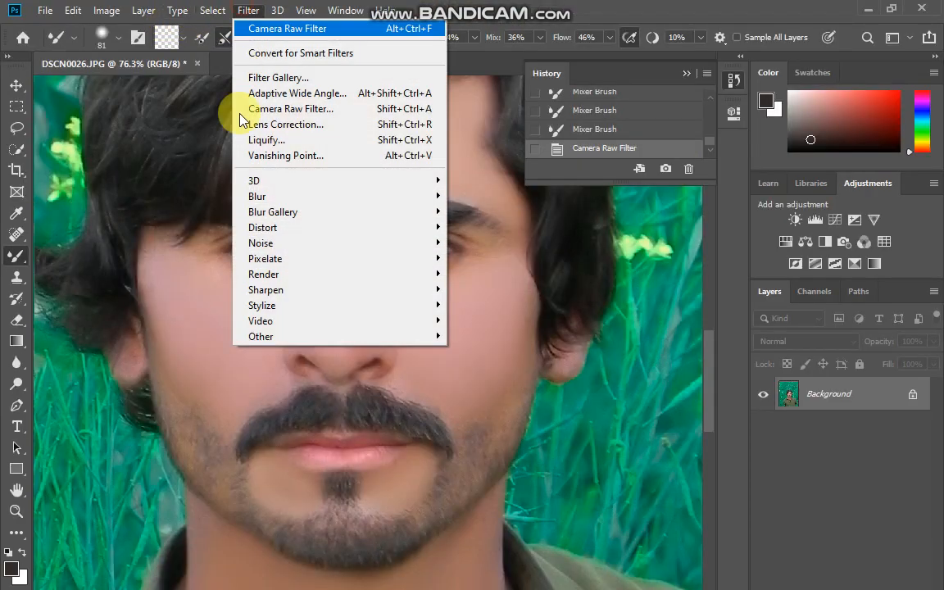
click(268, 135)
click(582, 303)
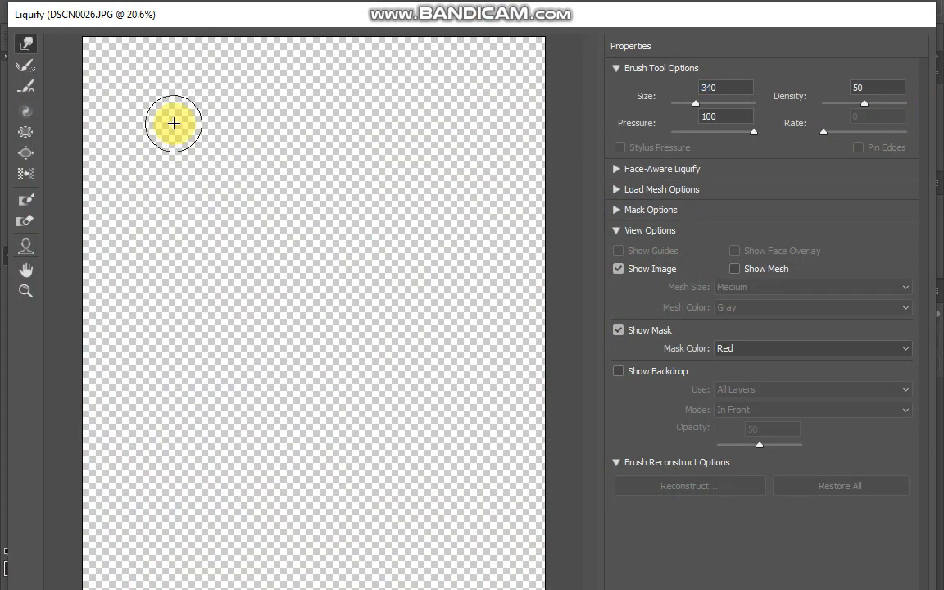
scroll(173, 123, up, 4)
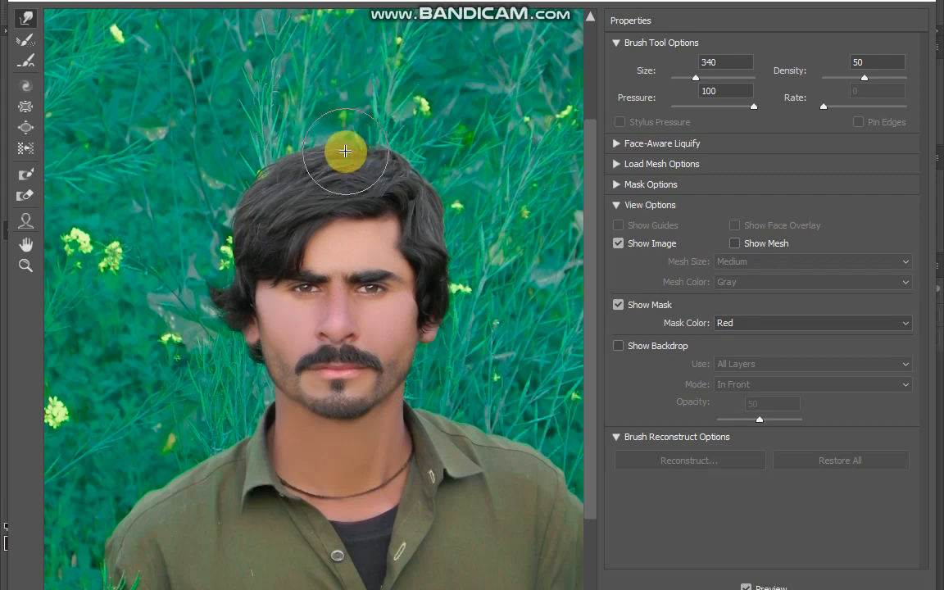
mouse_move(279, 182)
mouse_down()
mouse_move(249, 193)
mouse_move(249, 219)
mouse_move(240, 215)
mouse_move(353, 159)
mouse_move(437, 182)
mouse_move(434, 201)
mouse_move(425, 157)
mouse_move(402, 159)
mouse_move(386, 176)
mouse_move(410, 153)
mouse_move(359, 170)
mouse_move(368, 151)
mouse_move(341, 147)
mouse_move(317, 167)
mouse_move(363, 167)
mouse_move(394, 183)
mouse_move(284, 232)
mouse_move(283, 223)
mouse_move(277, 246)
mouse_move(263, 238)
mouse_move(416, 221)
mouse_move(326, 246)
mouse_move(263, 224)
mouse_move(291, 254)
mouse_move(282, 227)
mouse_move(430, 314)
mouse_move(366, 280)
mouse_move(337, 307)
mouse_move(366, 208)
mouse_move(343, 207)
mouse_move(343, 180)
mouse_move(294, 189)
mouse_up()
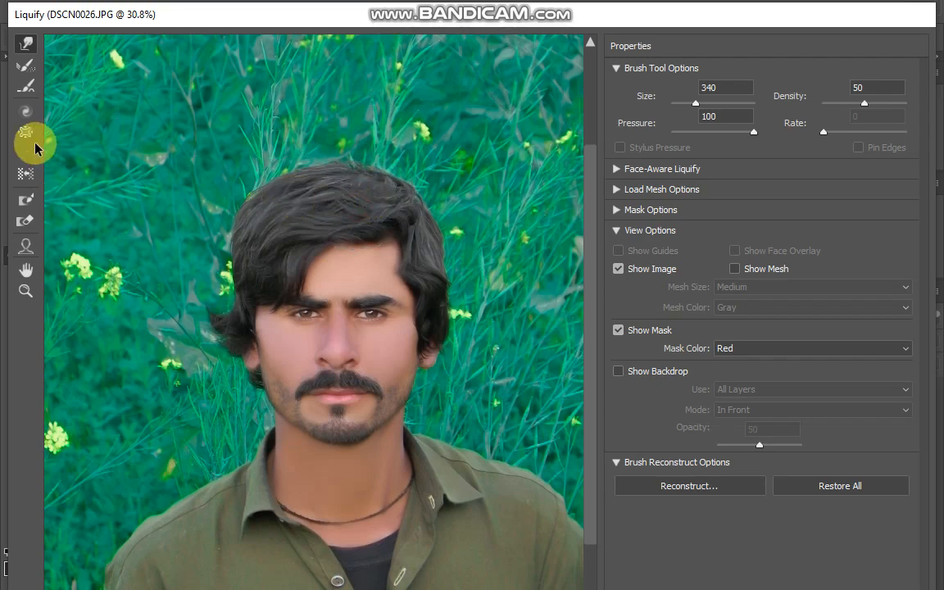
Slim the nose with the Pucker tool at size 189 and apply the Liquify filter.
click(27, 127)
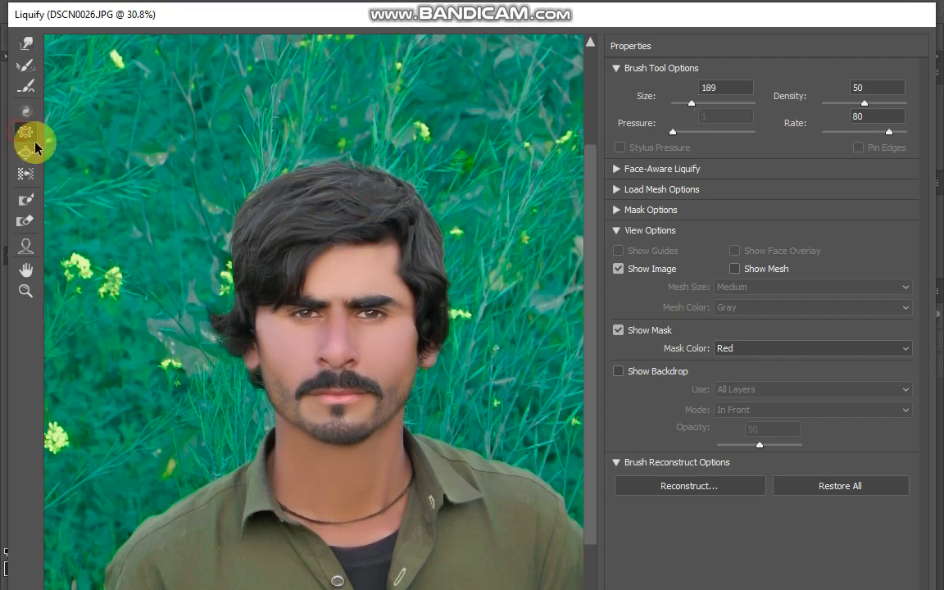
click(332, 328)
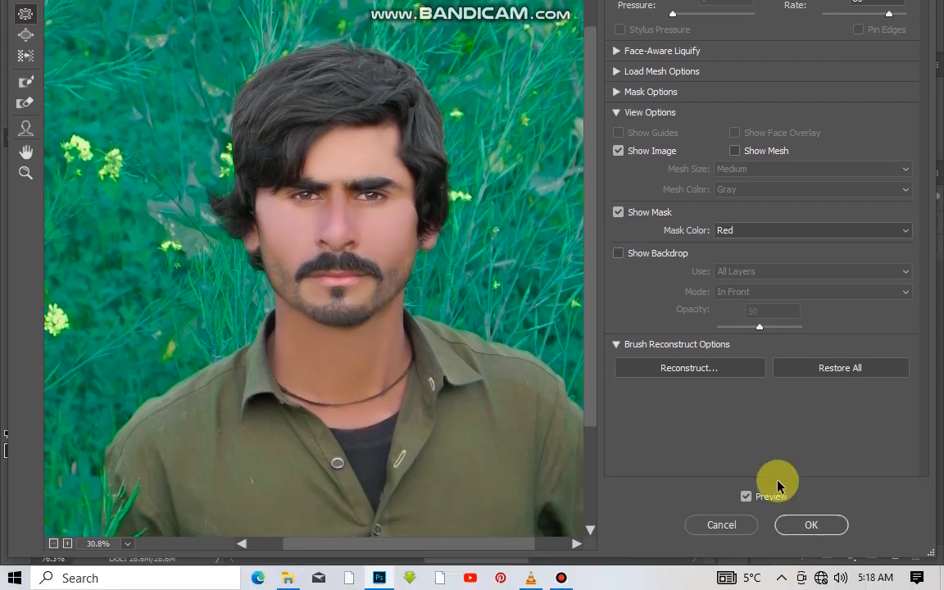
mouse_move(377, 273)
mouse_down()
mouse_move(337, 232)
mouse_move(378, 286)
mouse_up()
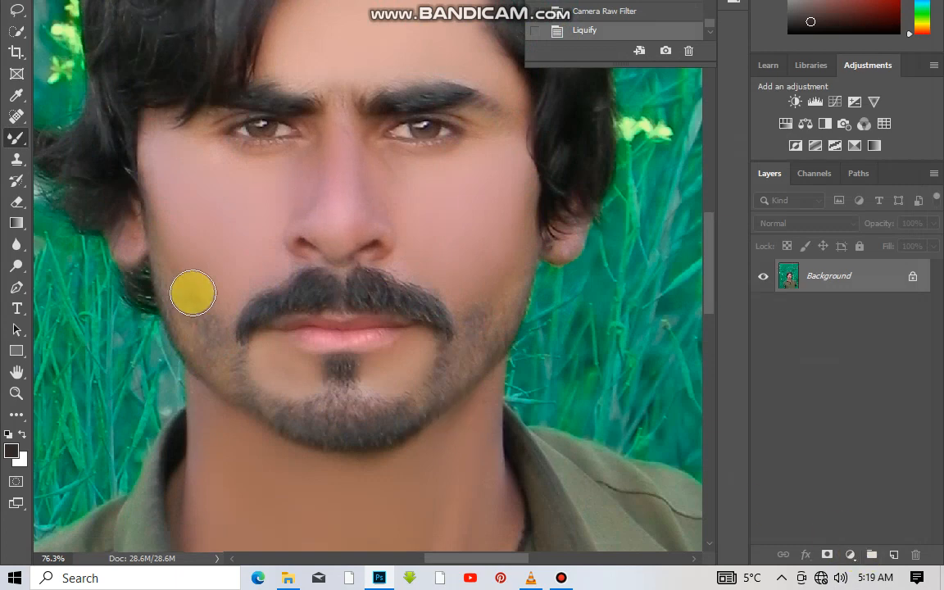
Add a new empty layer above the Background for retouching the lips.
scroll(334, 367, up, 3)
scroll(369, 332, up, 3)
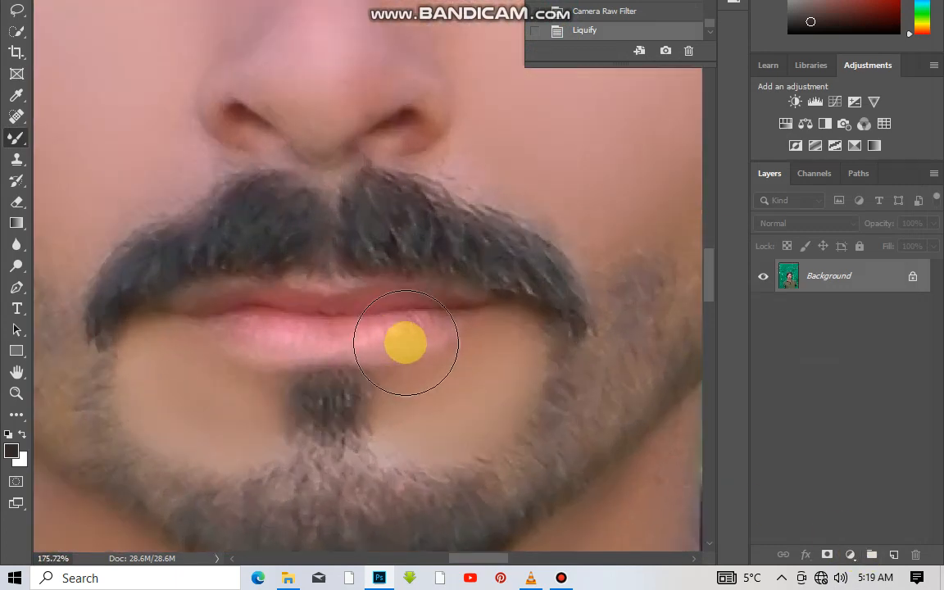
right_click(407, 334)
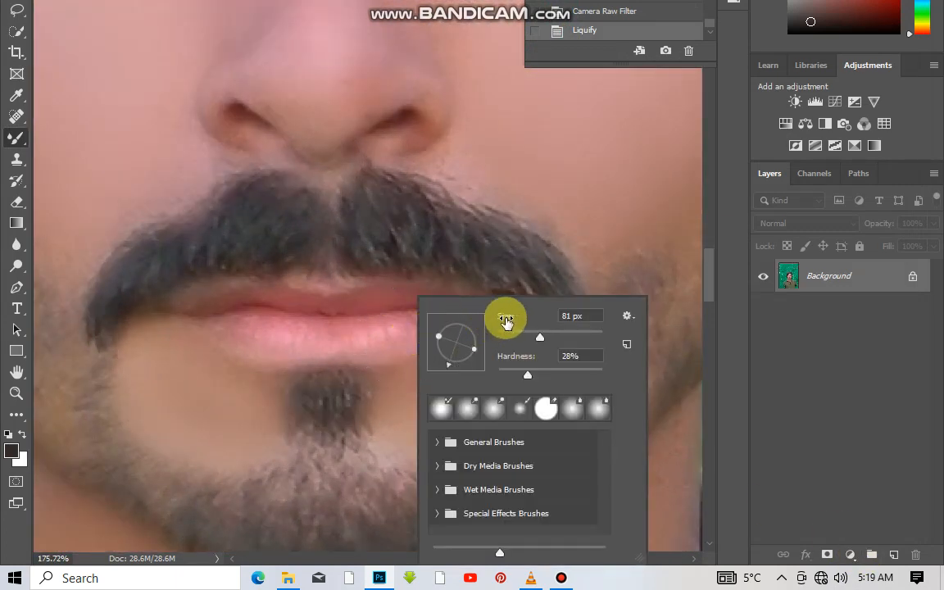
click(17, 138)
click(896, 555)
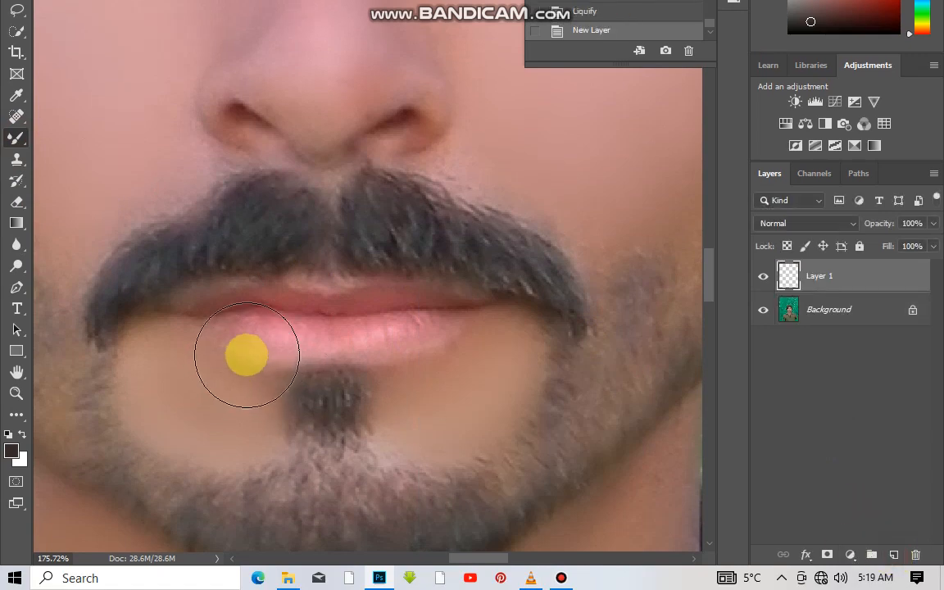
Reduce the Mixer Brush to 37 px and stroke across the lips on the new layer.
scroll(271, 348, up, 2)
right_click(313, 338)
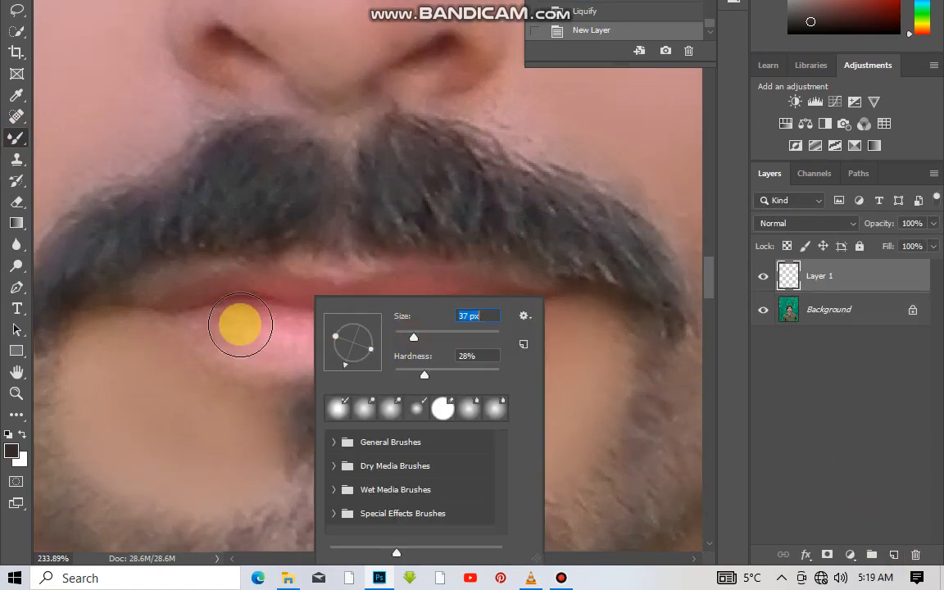
click(242, 325)
mouse_move(279, 327)
mouse_down()
mouse_move(226, 321)
mouse_move(312, 308)
mouse_up()
drag(426, 310, 373, 325)
scroll(166, 362, down, 5)
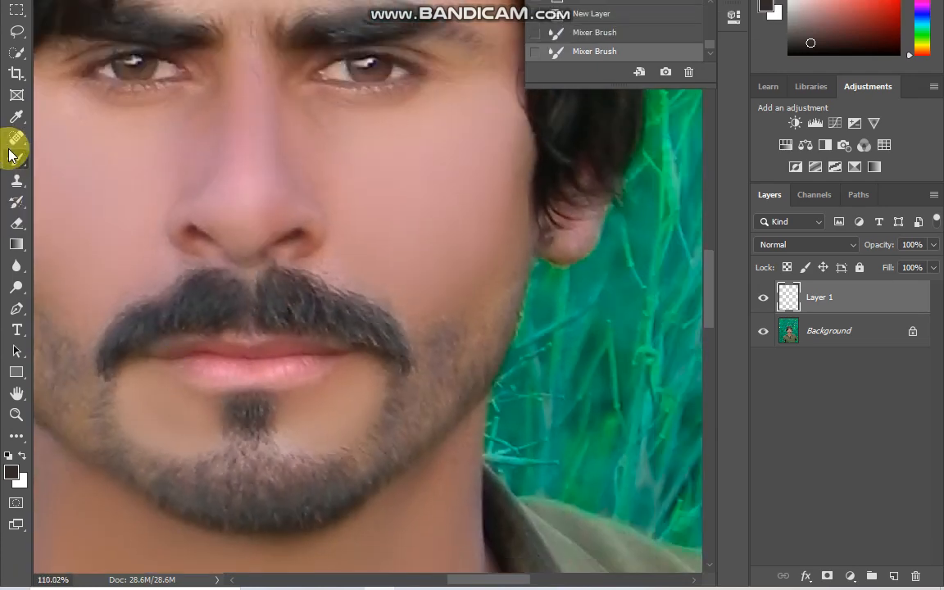
Paint over the lips on Layer 1 with the regular Brush tool at 39 px in the dark foreground colour.
right_click(9, 138)
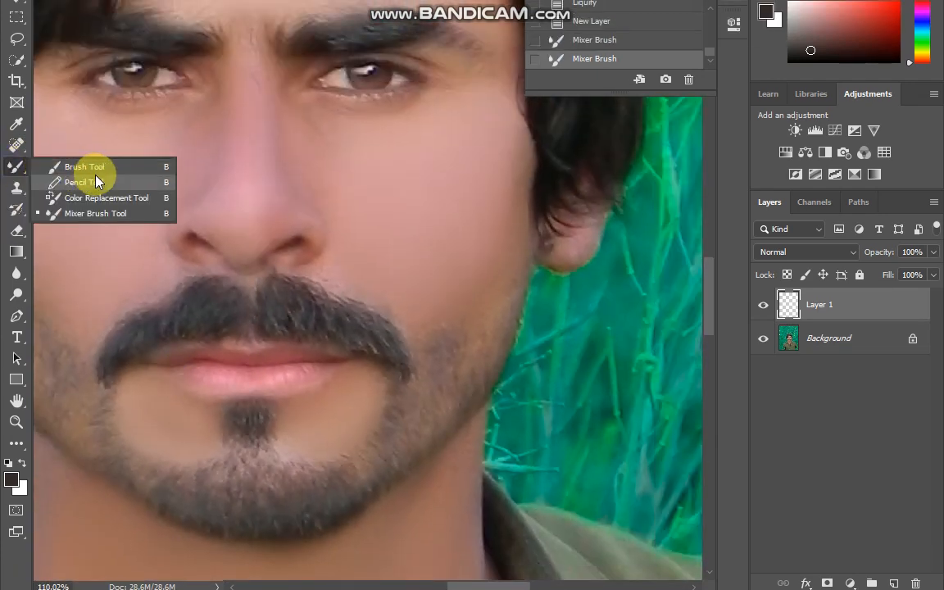
click(92, 181)
right_click(14, 163)
click(78, 174)
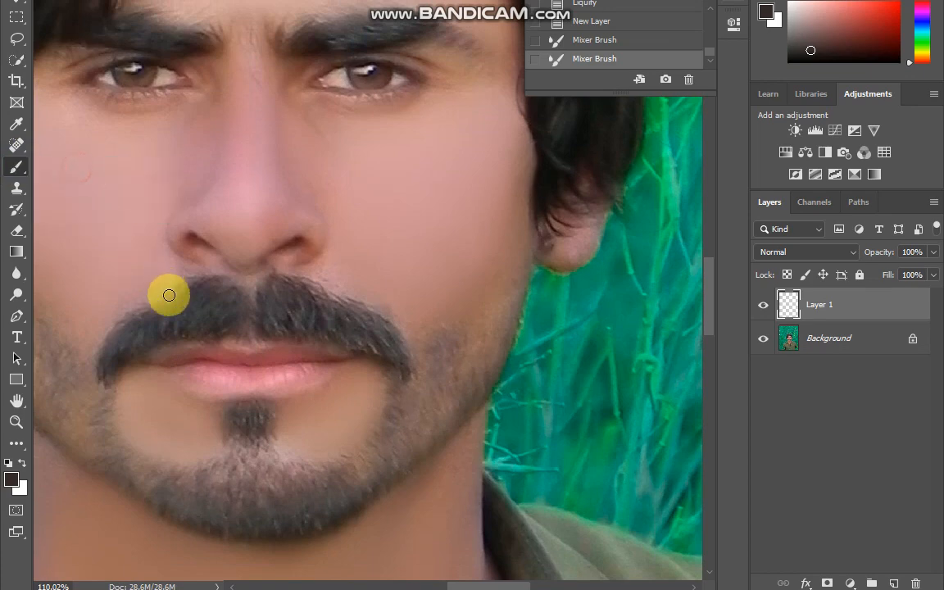
scroll(169, 295, up, 4)
right_click(282, 443)
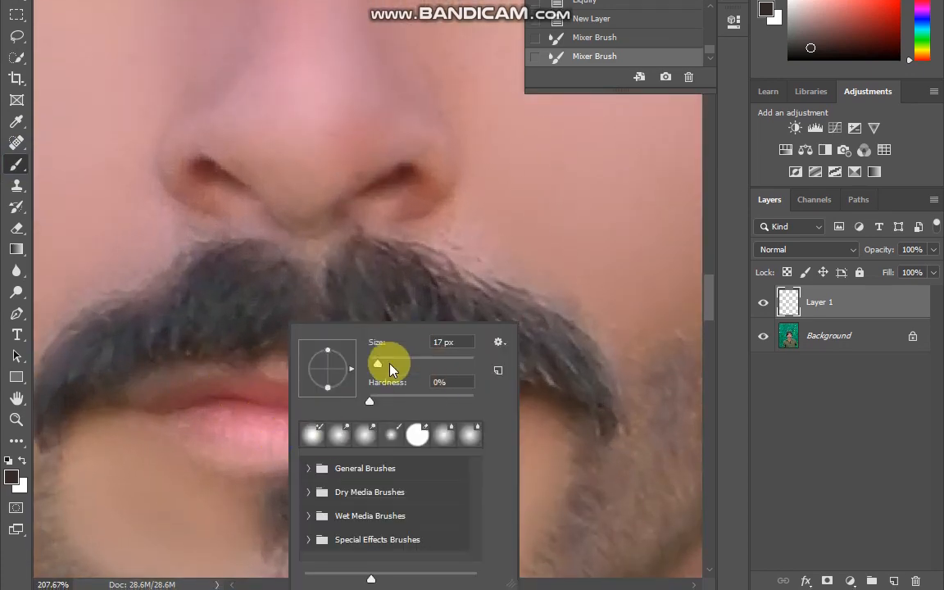
click(228, 428)
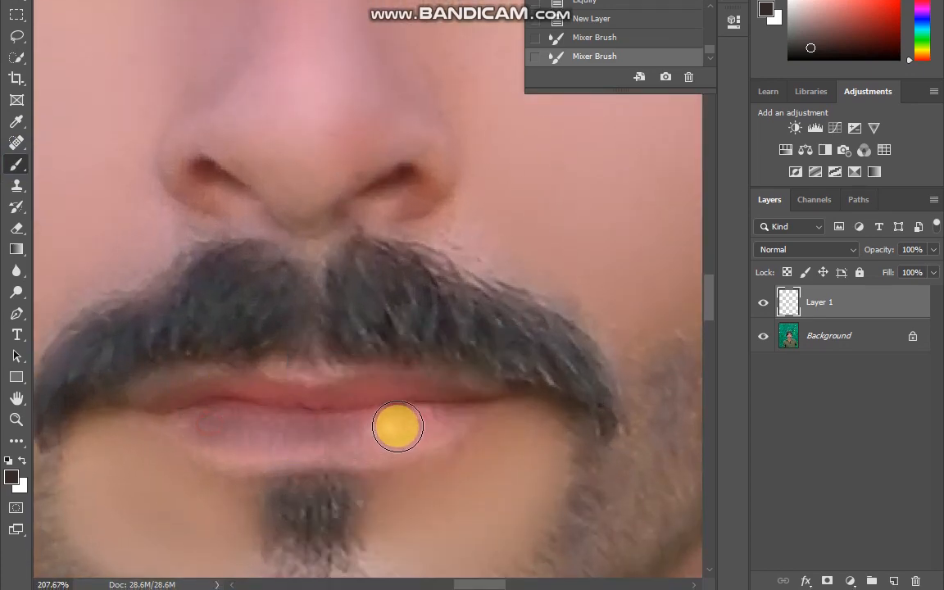
mouse_move(397, 426)
mouse_down()
mouse_move(439, 414)
mouse_move(411, 404)
mouse_move(171, 406)
mouse_move(219, 427)
mouse_move(294, 439)
mouse_move(361, 436)
mouse_move(454, 407)
mouse_up()
scroll(427, 401, down, 3)
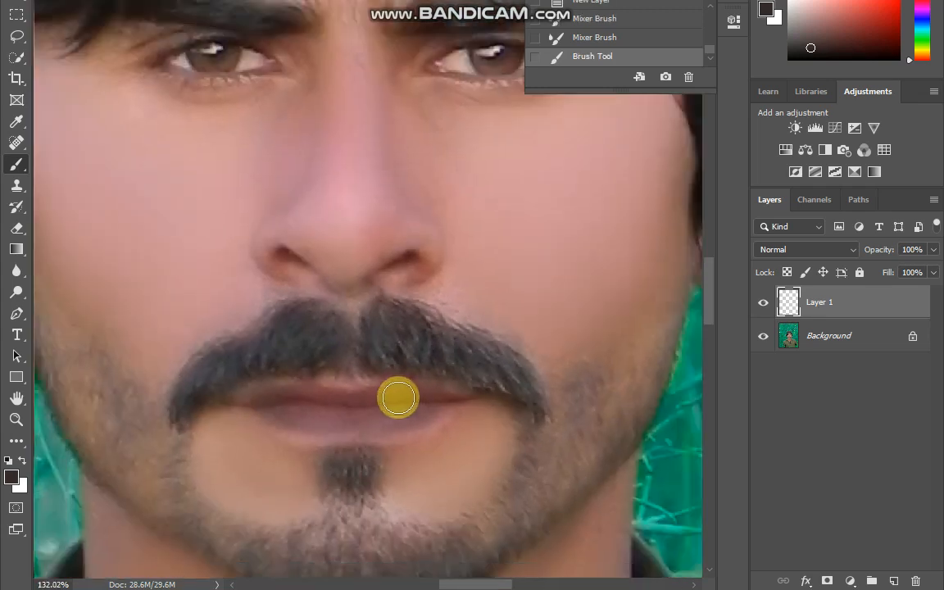
Set the painted lip layer to Vivid Light blending at 14% opacity.
scroll(399, 398, down, 2)
click(804, 250)
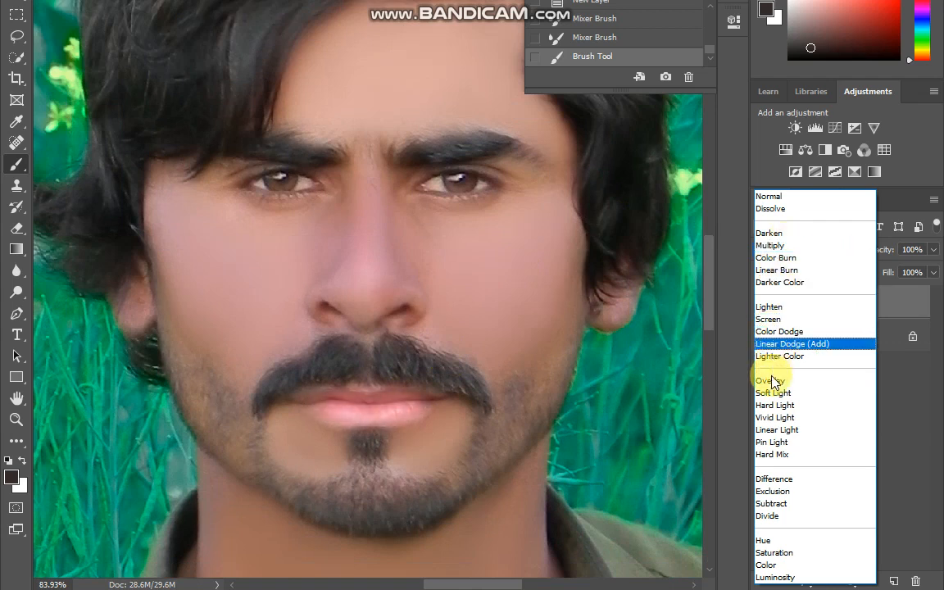
click(764, 414)
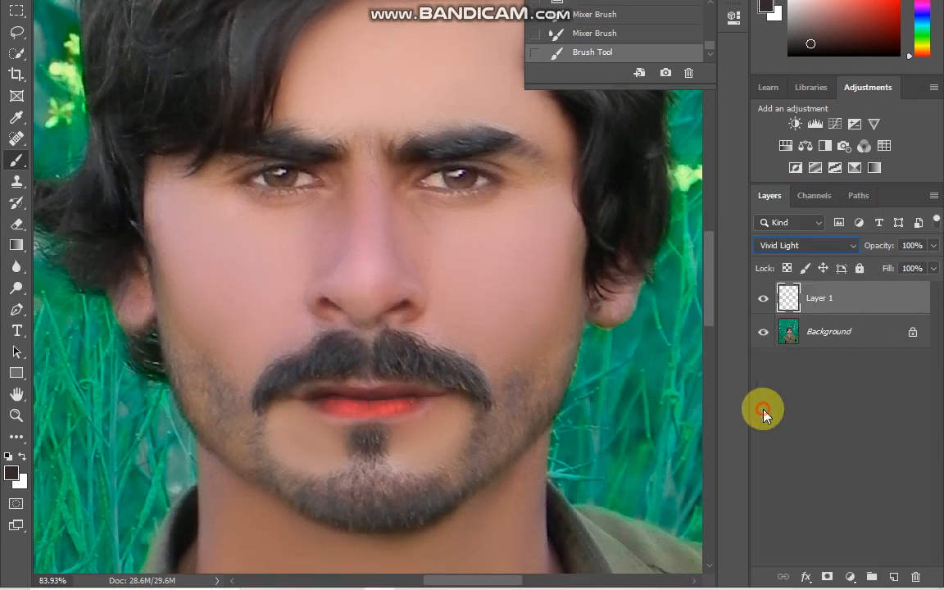
click(934, 247)
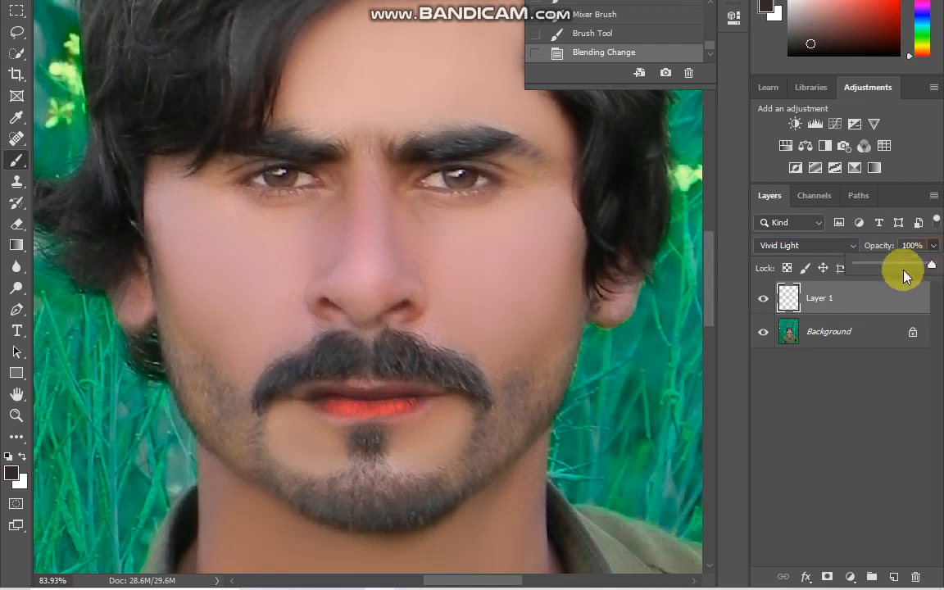
drag(892, 270, 870, 272)
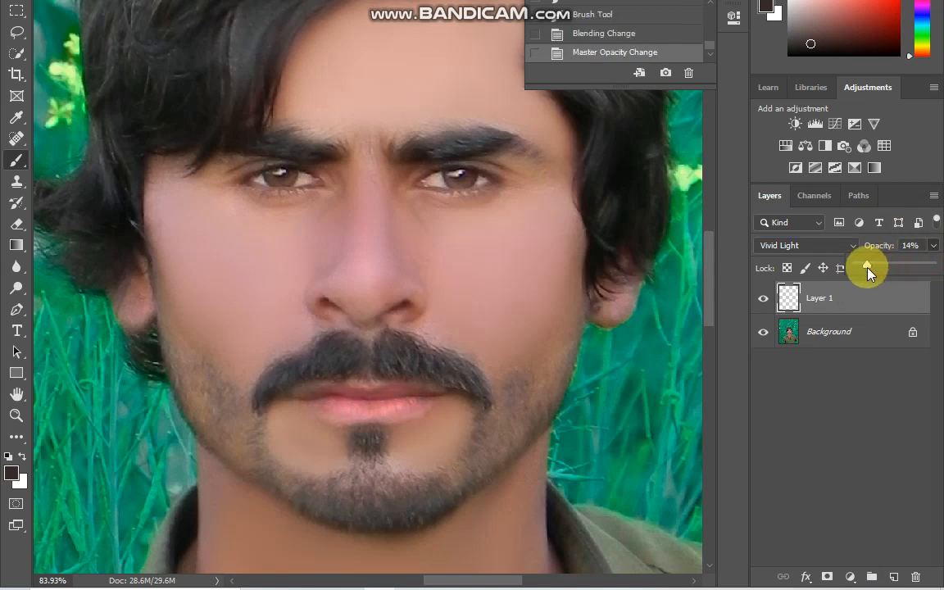
Flatten the image so the lip layer merges into the Background.
click(810, 334)
right_click(808, 337)
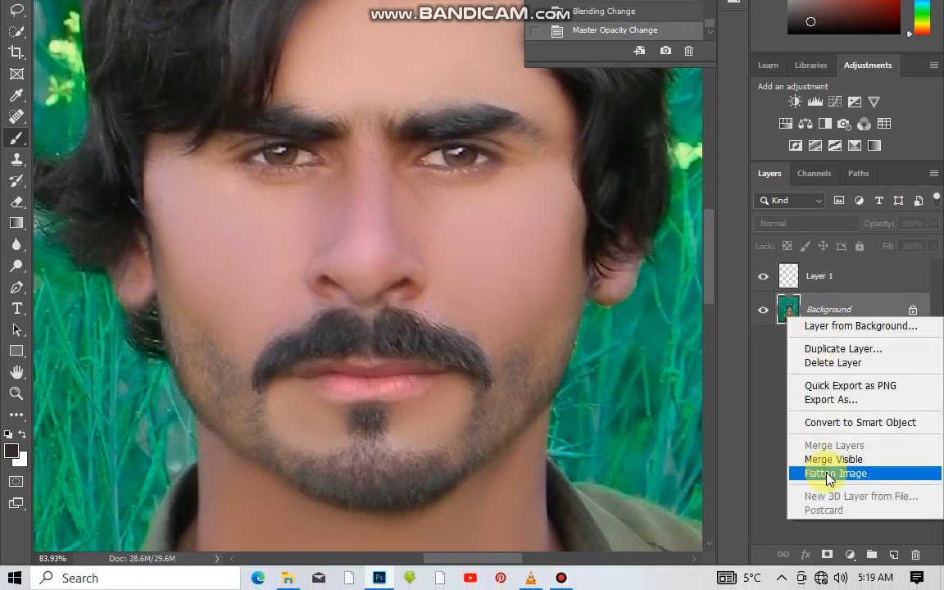
click(827, 474)
scroll(395, 252, down, 10)
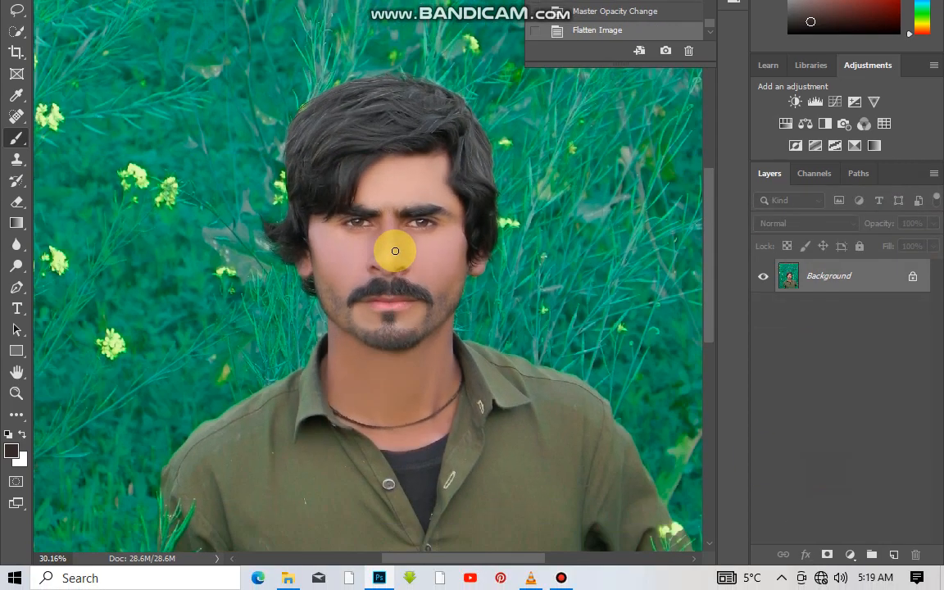
scroll(395, 251, down, 4)
scroll(395, 238, up, 7)
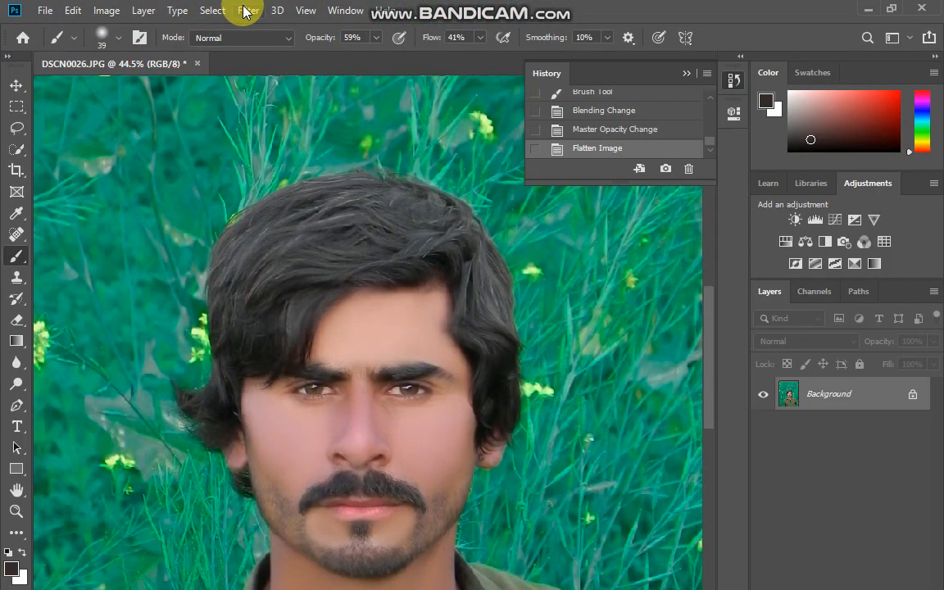
Open the Camera Raw Filter on the flattened portrait and preview the Artistic profiles in the Profile Browser without choosing one.
click(248, 11)
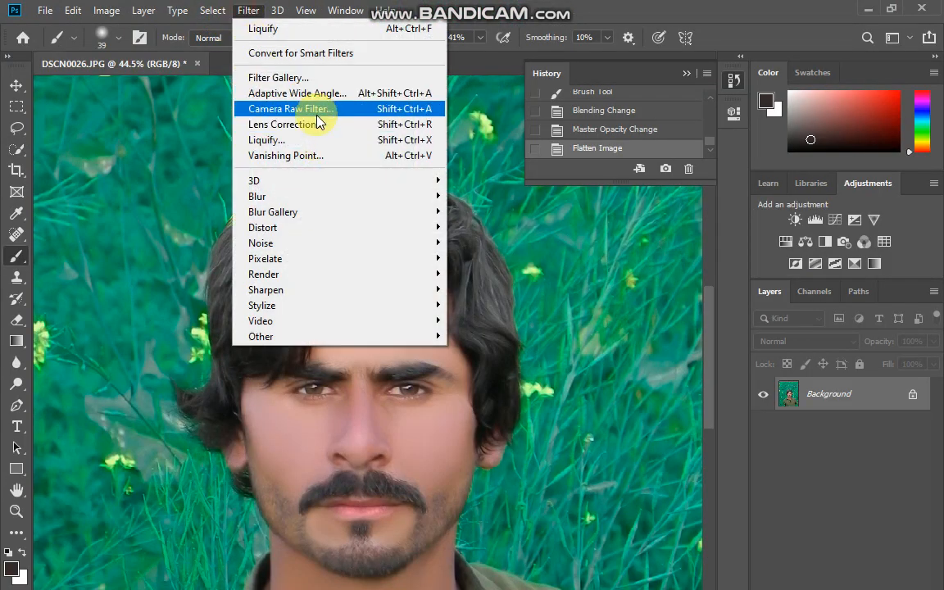
click(313, 109)
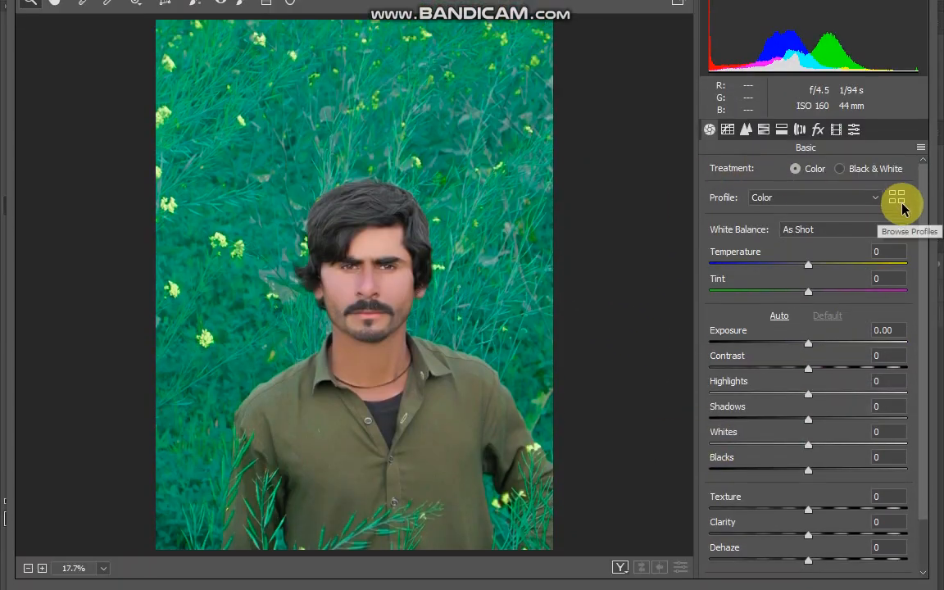
click(898, 201)
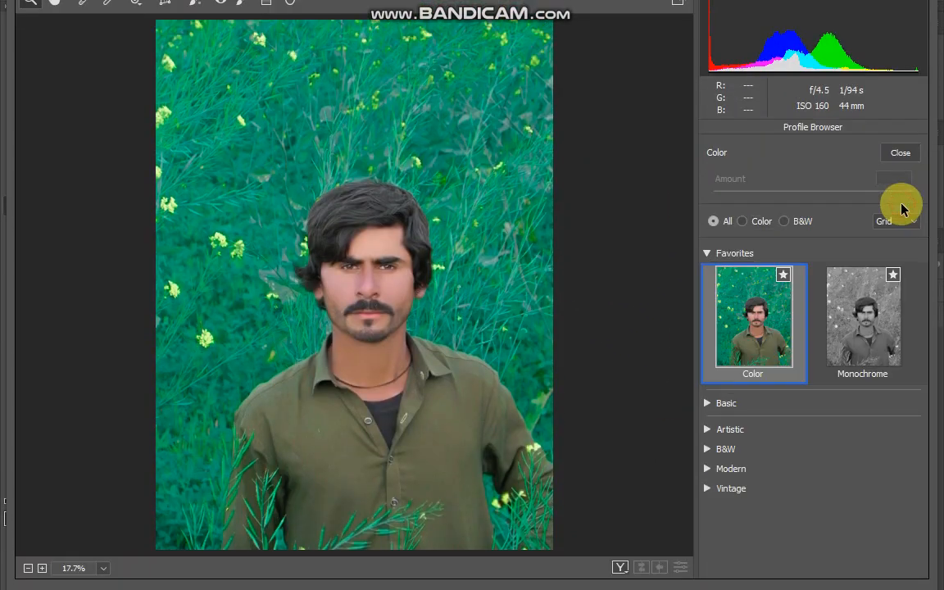
click(728, 429)
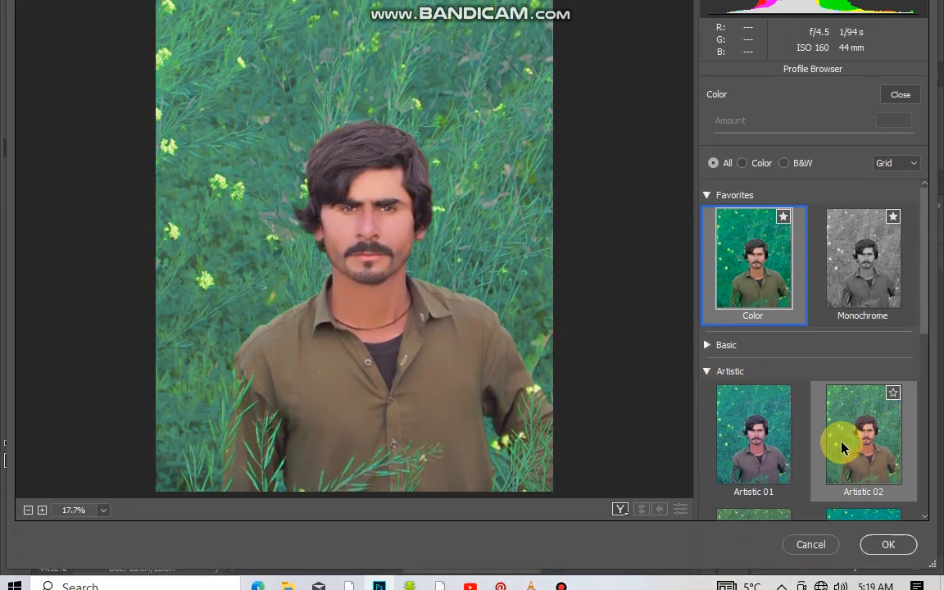
scroll(773, 453, down, 2)
scroll(775, 392, down, 1)
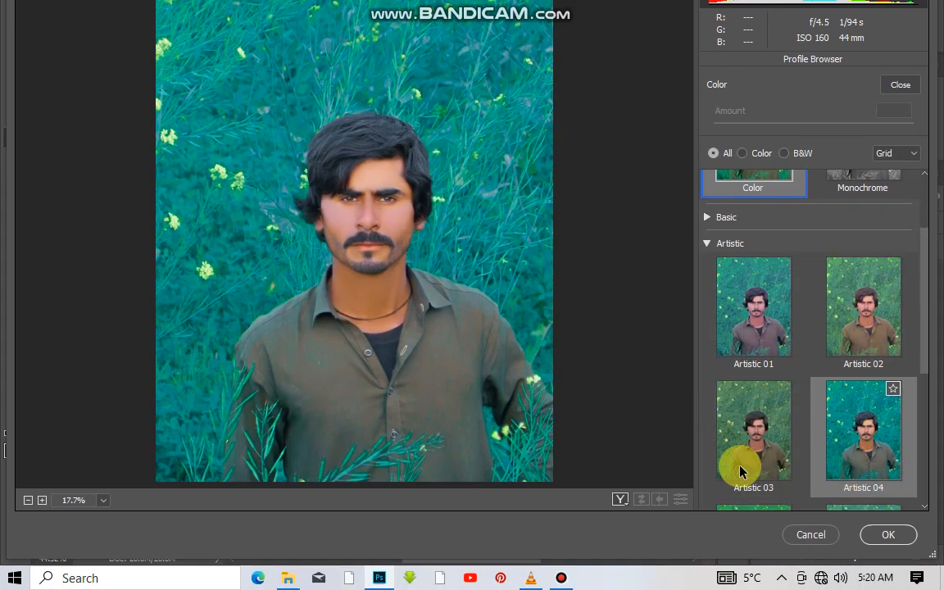
scroll(737, 459, down, 4)
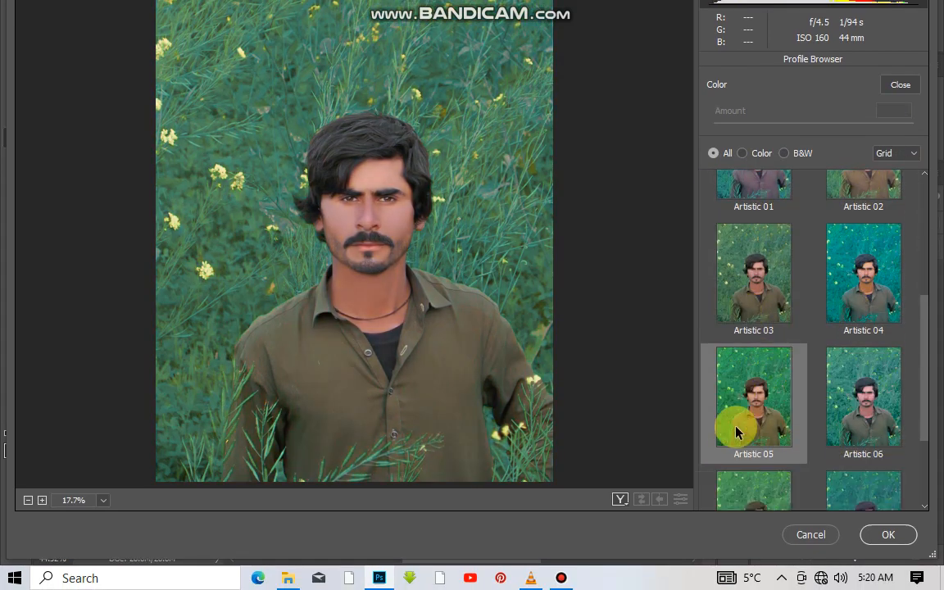
scroll(822, 432, up, 7)
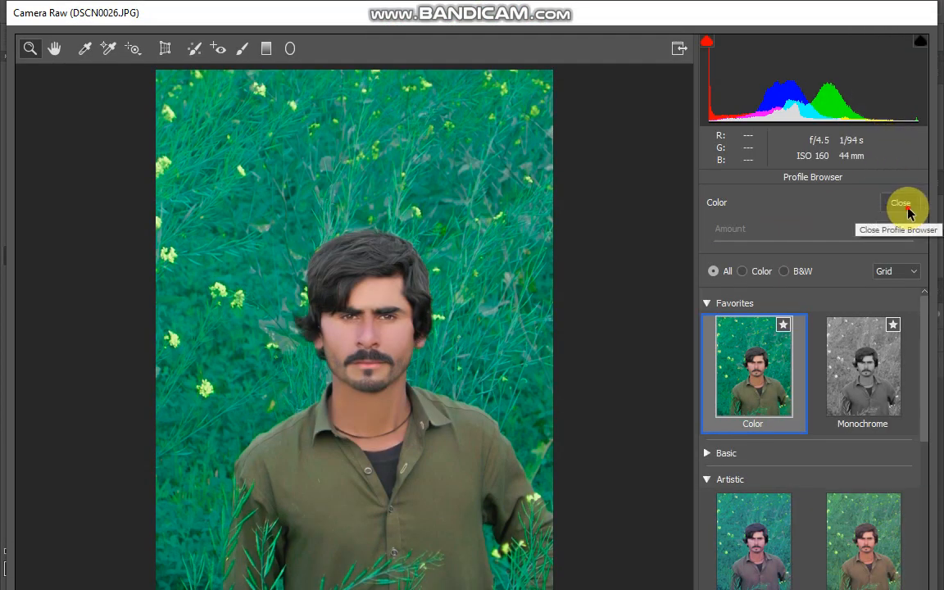
click(901, 84)
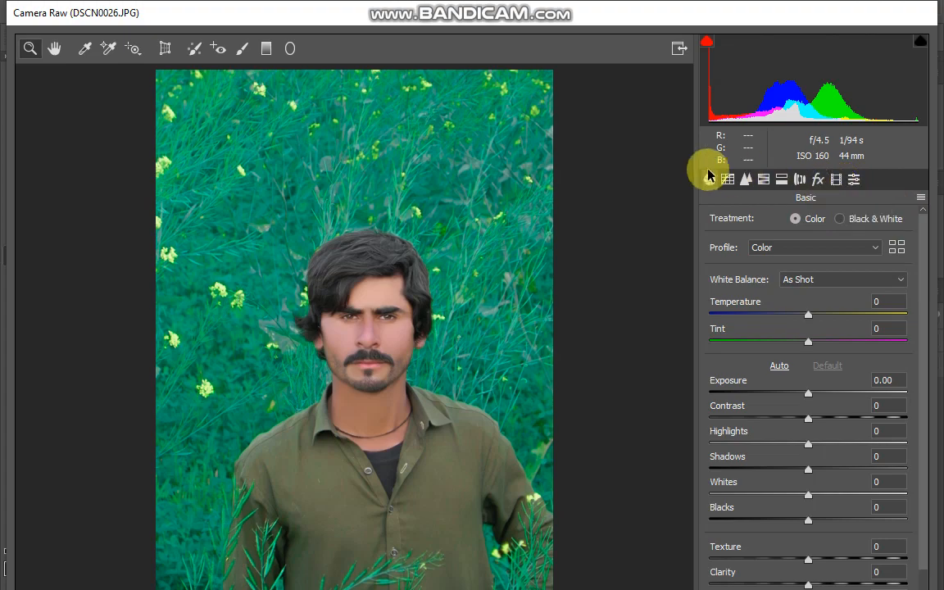
Look through the built-in Camera Raw presets in the Creative, B&W, Curve and Grain groups, previewing them on the portrait.
click(853, 185)
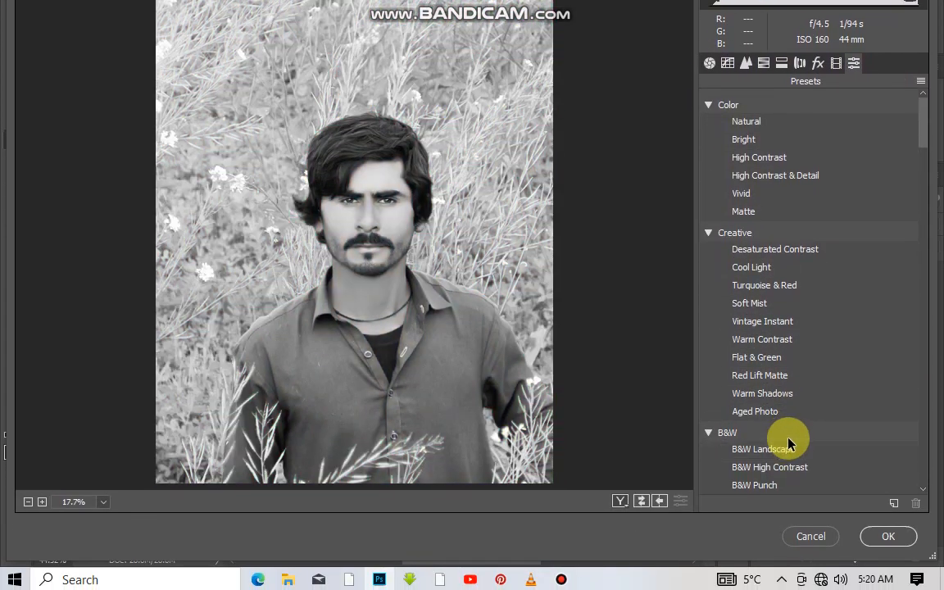
scroll(780, 470, down, 3)
scroll(780, 410, down, 5)
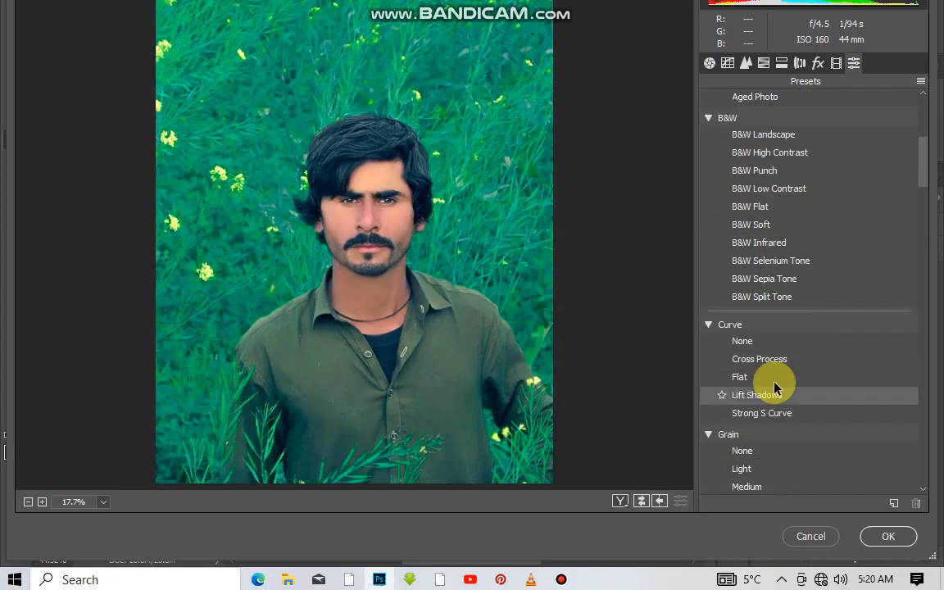
scroll(787, 393, down, 2)
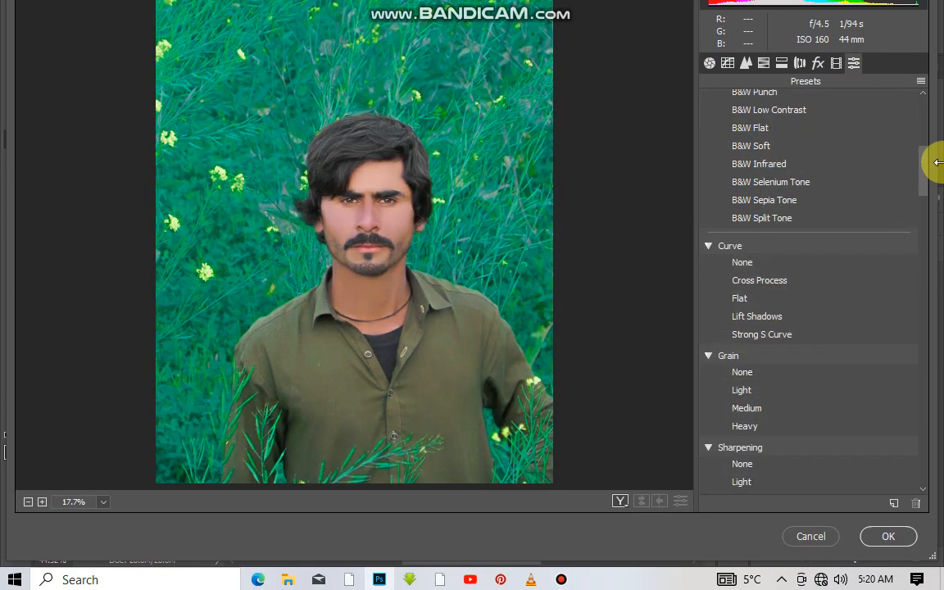
Preview the user presets from the end of the list back up to its start, and accept Camera Raw without choosing one.
drag(923, 184, 929, 468)
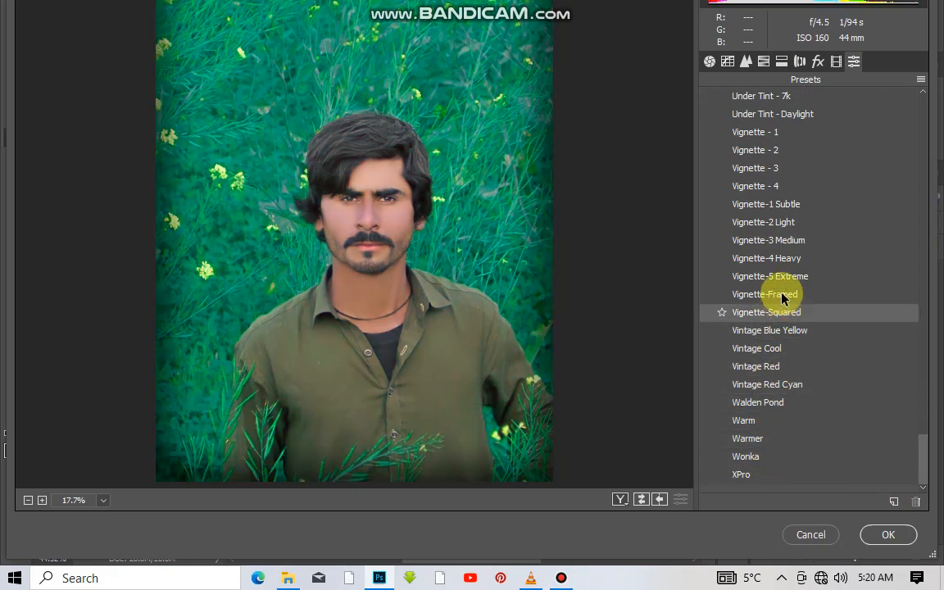
scroll(802, 156, up, 4)
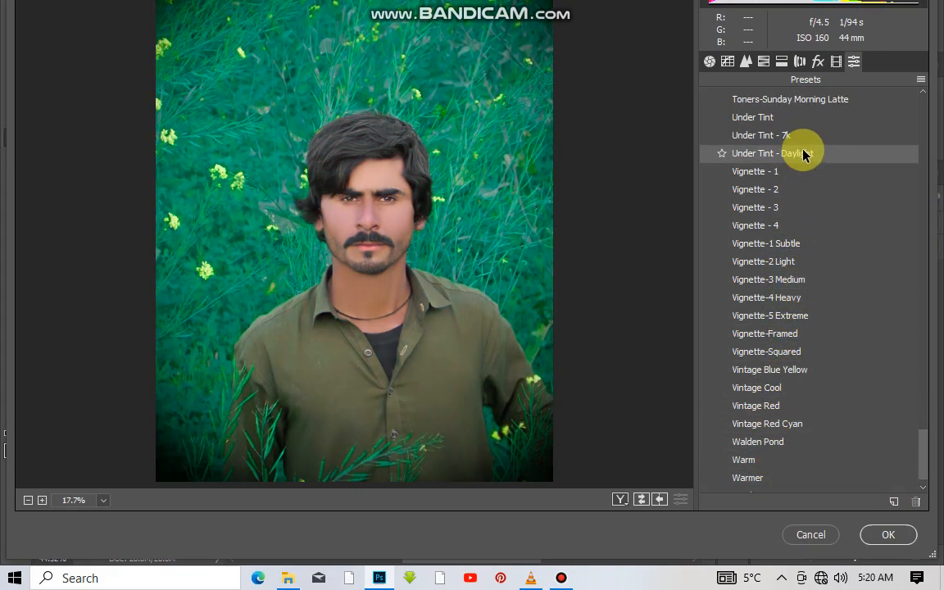
scroll(804, 156, up, 6)
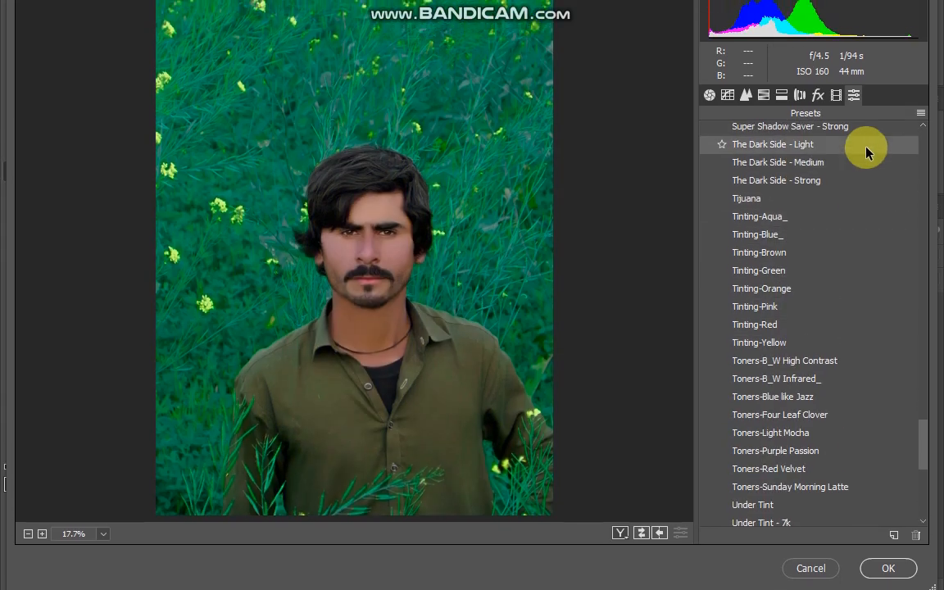
scroll(849, 160, up, 3)
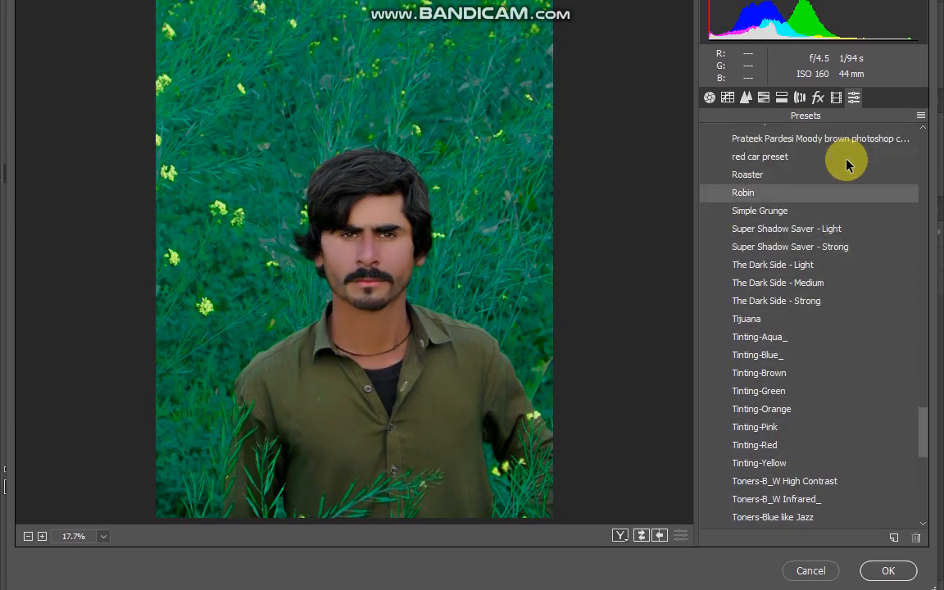
scroll(806, 213, up, 1)
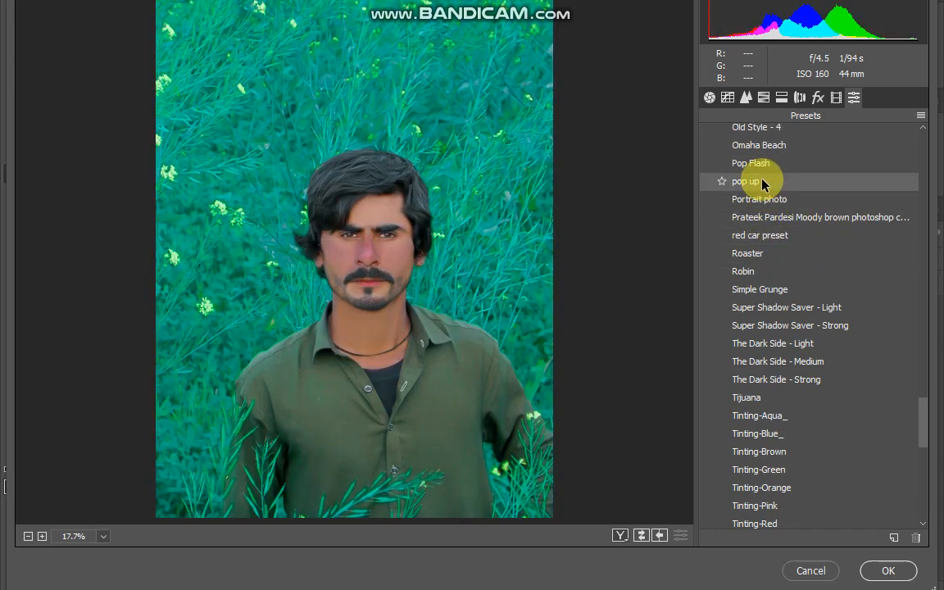
scroll(783, 152, up, 2)
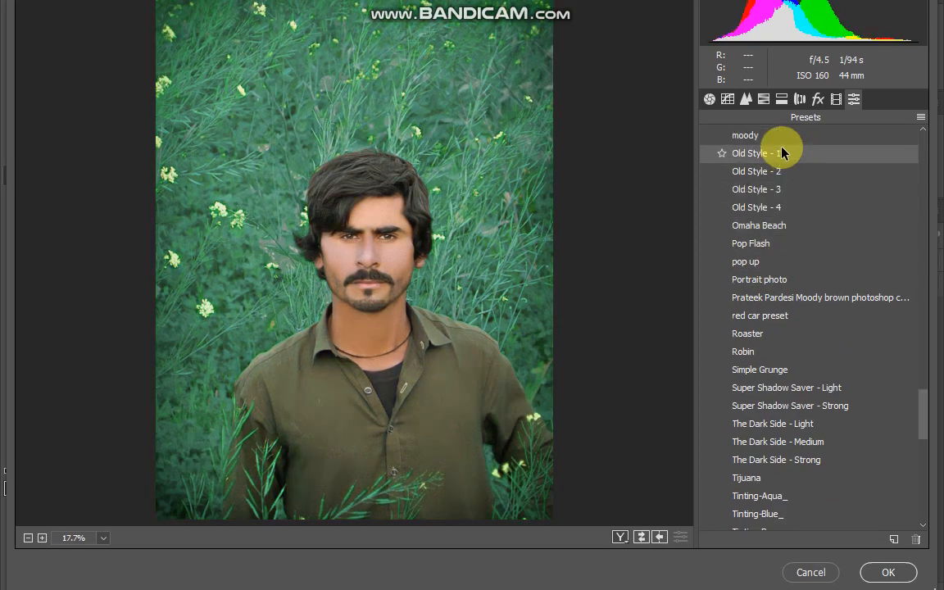
scroll(771, 161, up, 3)
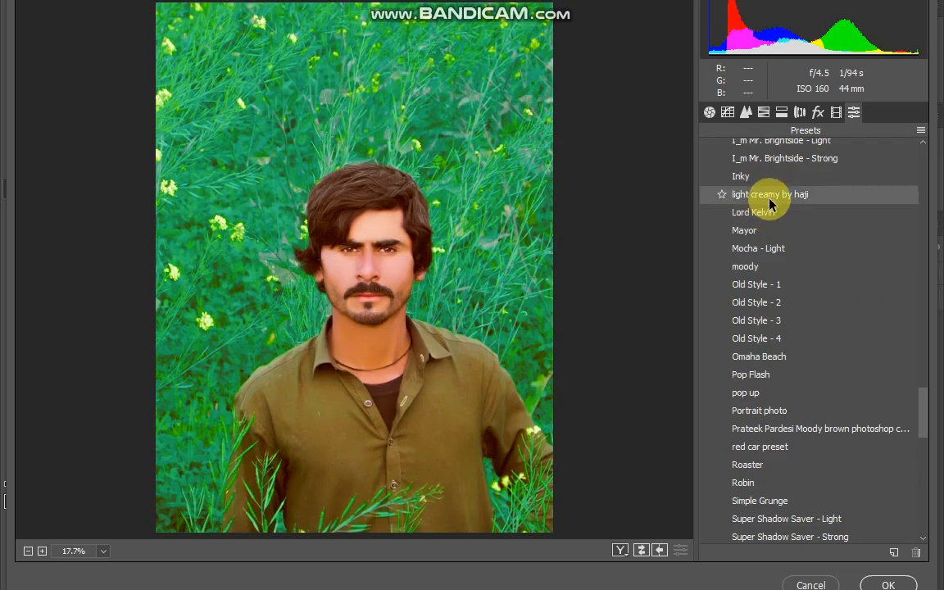
scroll(771, 201, up, 4)
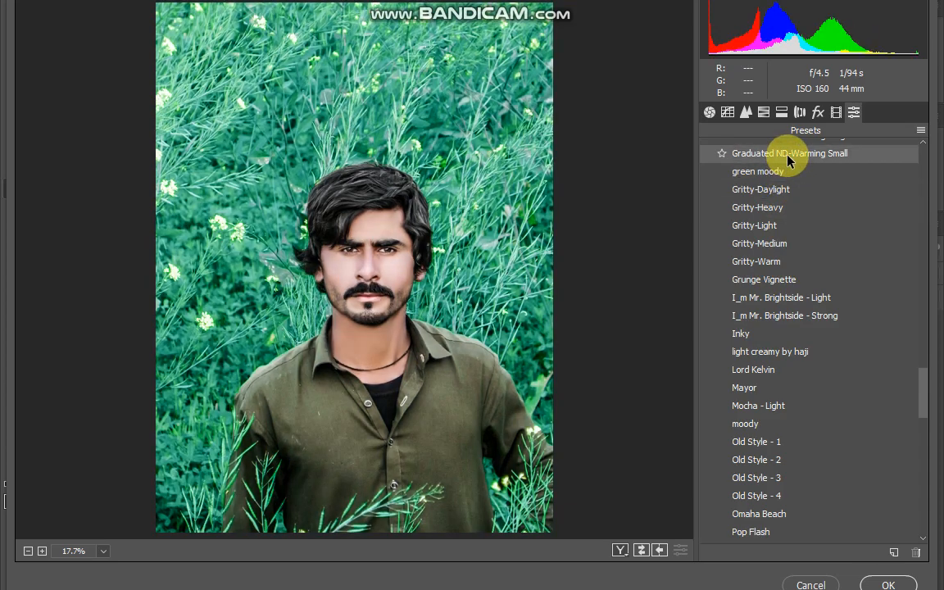
scroll(787, 156, up, 4)
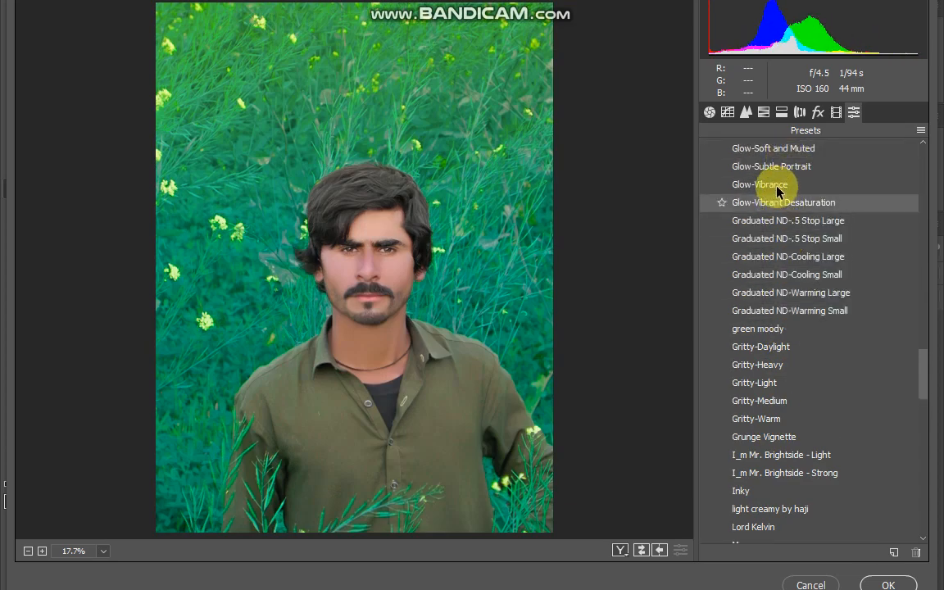
scroll(779, 192, up, 4)
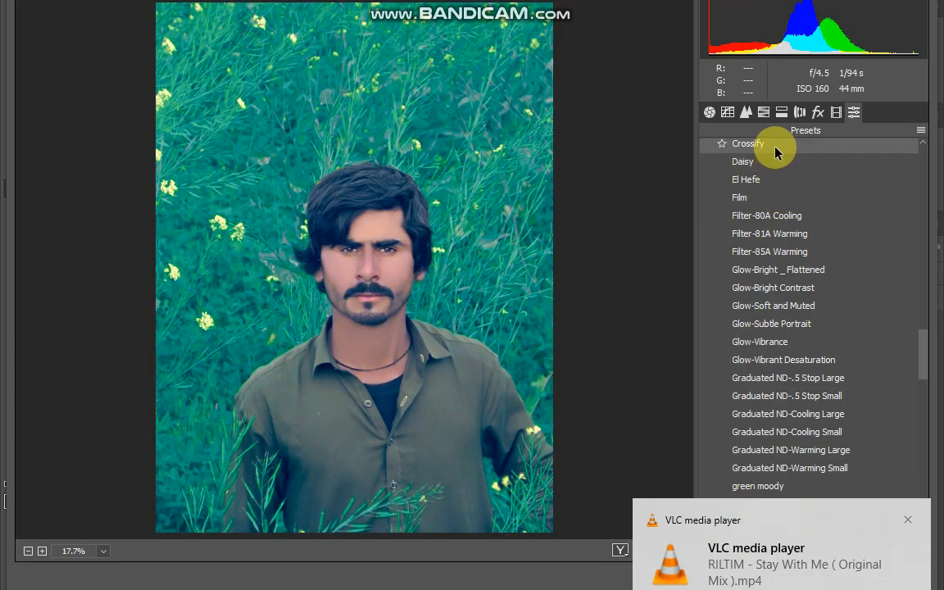
scroll(775, 153, up, 4)
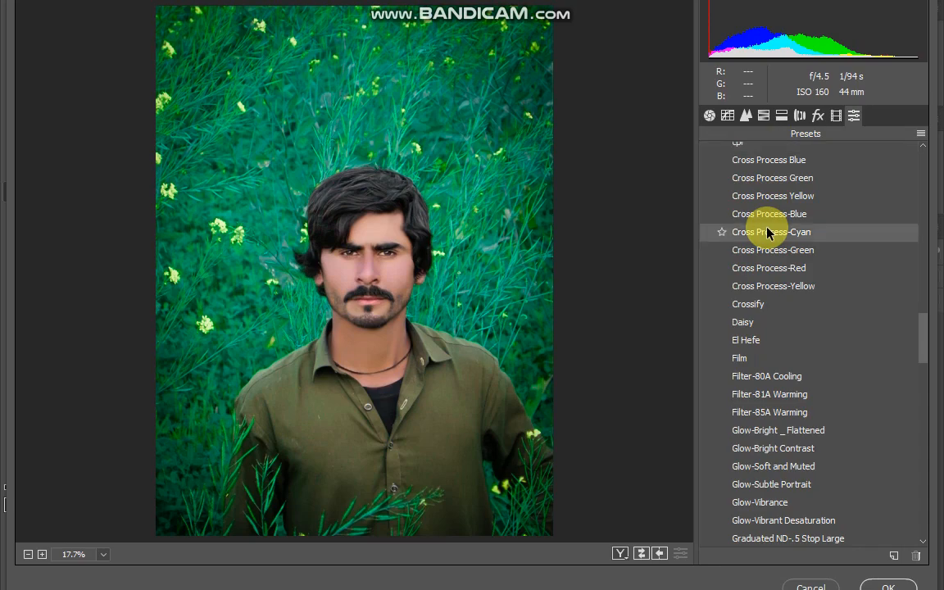
scroll(769, 229, up, 2)
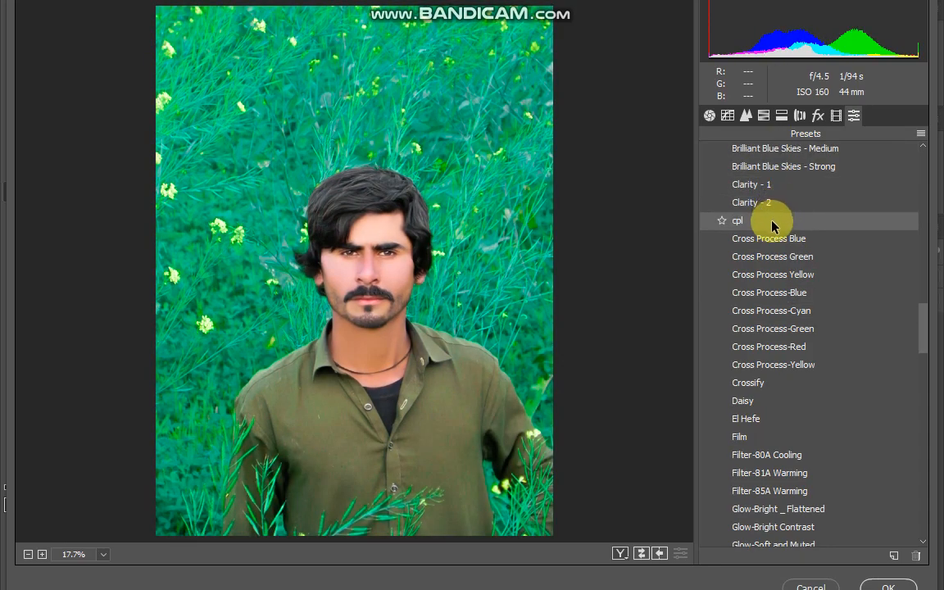
scroll(779, 246, up, 5)
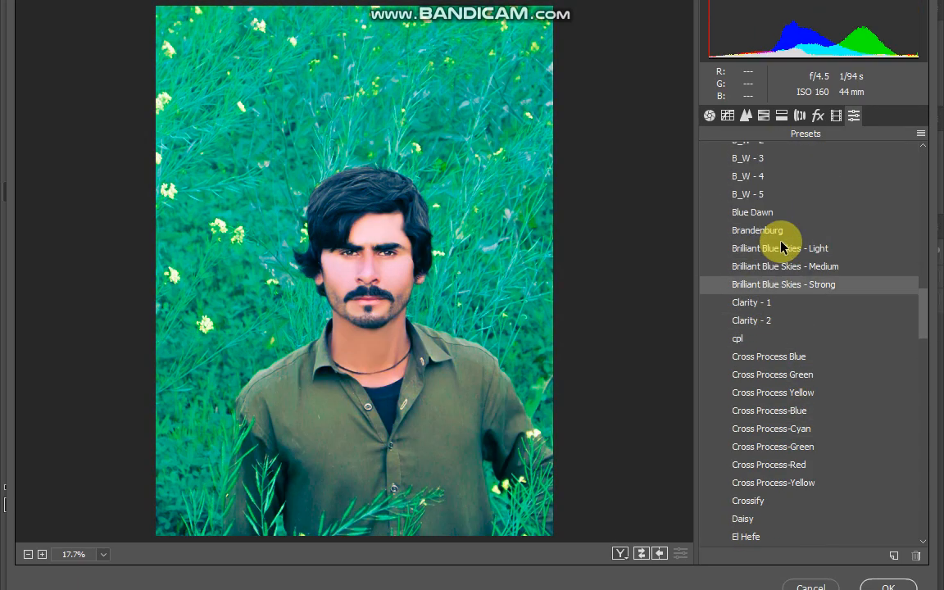
scroll(779, 209, up, 8)
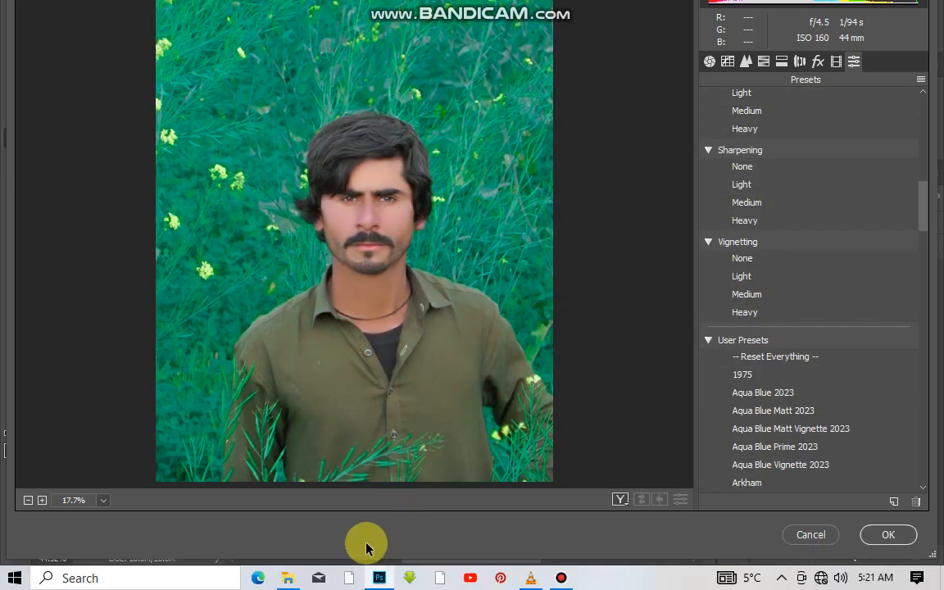
click(887, 535)
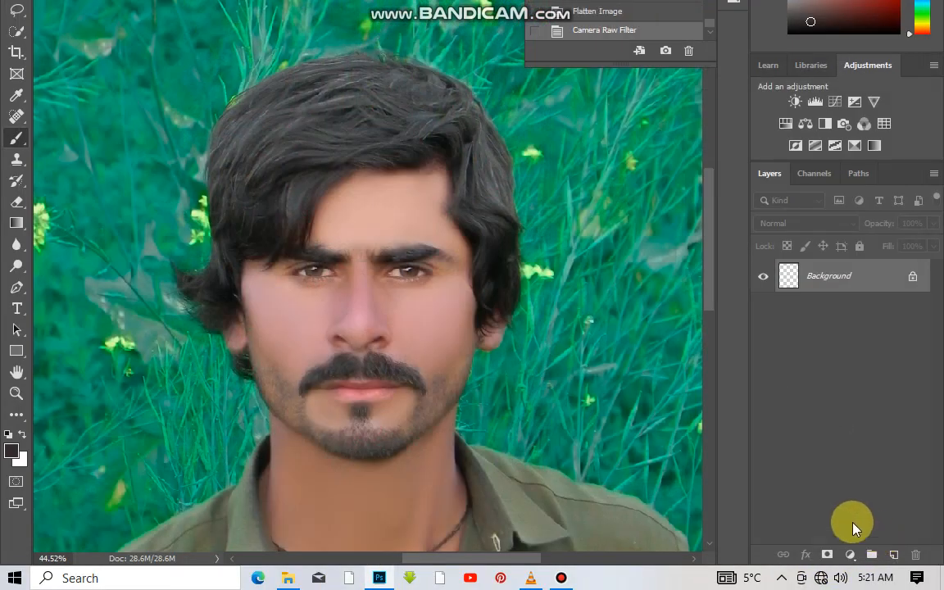
Reopen the Camera Raw Filter on the whole portrait and preview the Vintage profiles up to Vintage 10 without choosing one.
scroll(297, 356, down, 2)
scroll(297, 356, down, 1)
scroll(411, 193, down, 2)
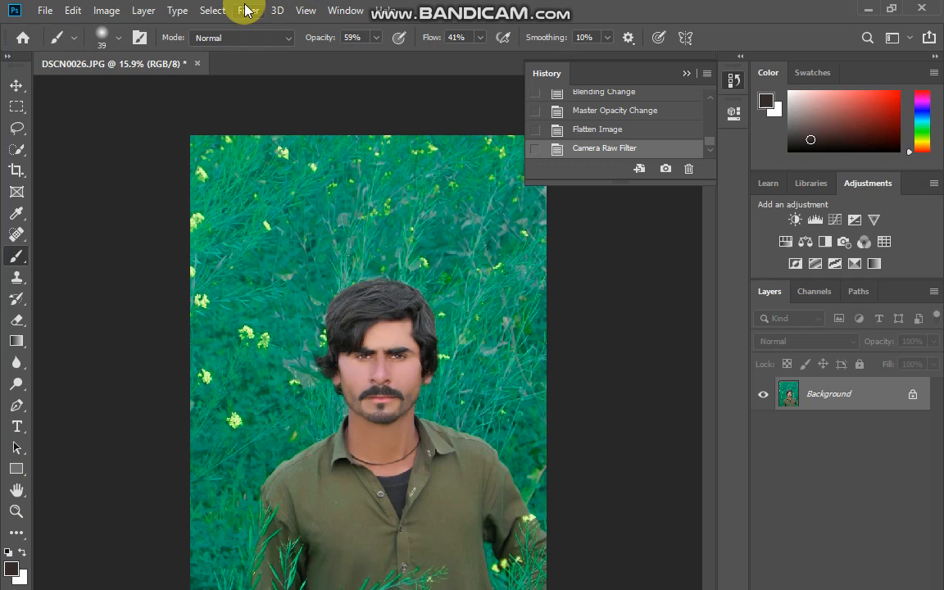
click(246, 10)
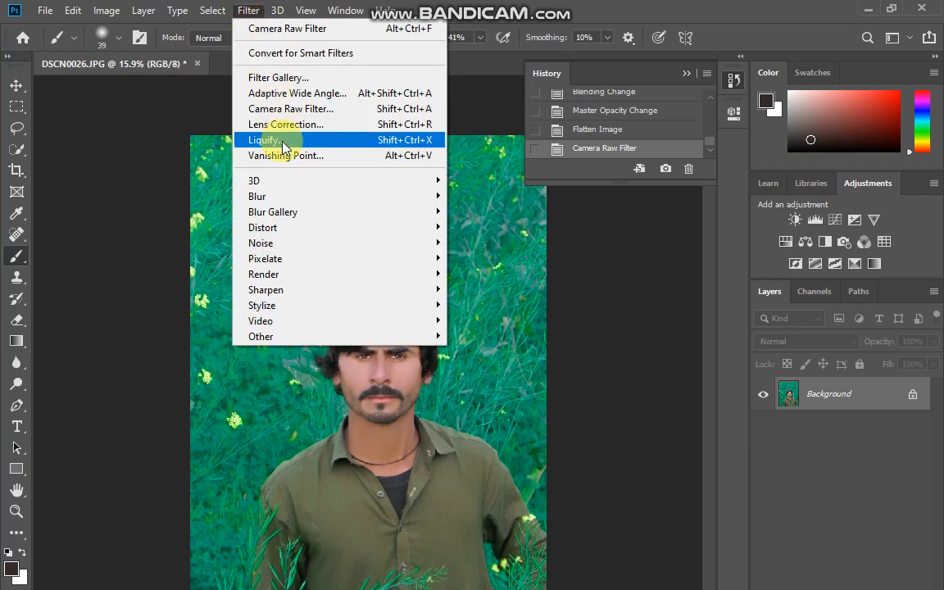
click(309, 112)
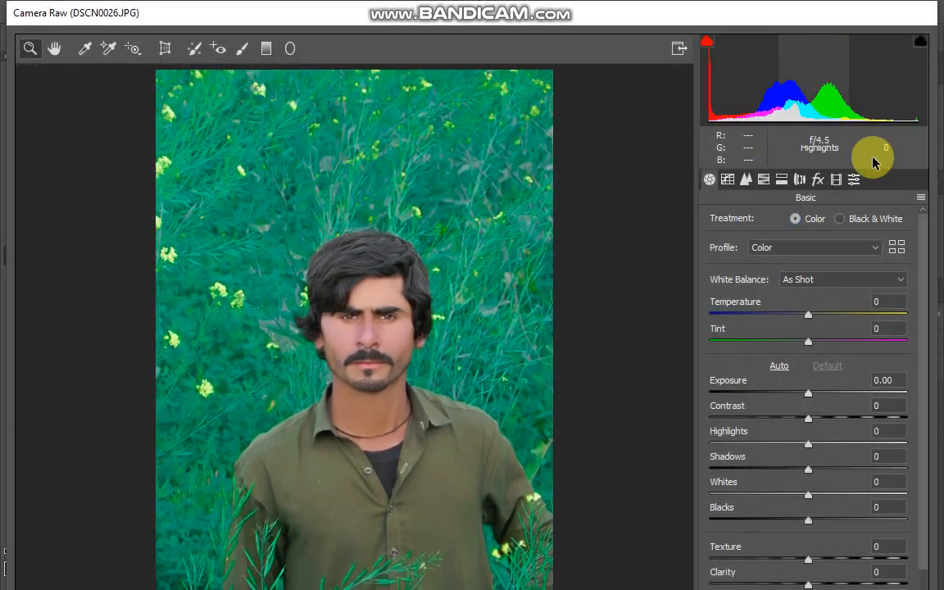
click(900, 250)
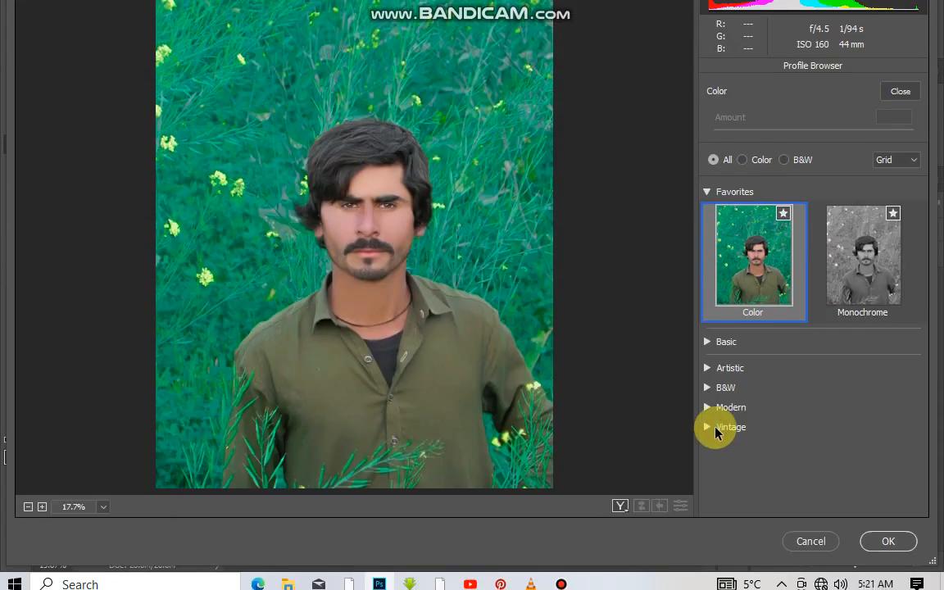
click(717, 427)
scroll(836, 366, down, 2)
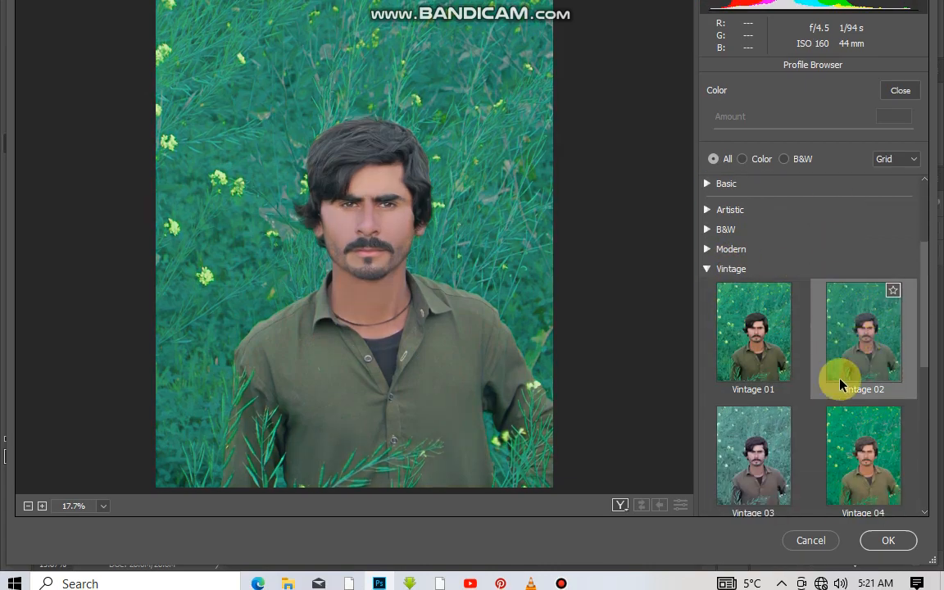
scroll(839, 385, down, 2)
scroll(738, 418, down, 3)
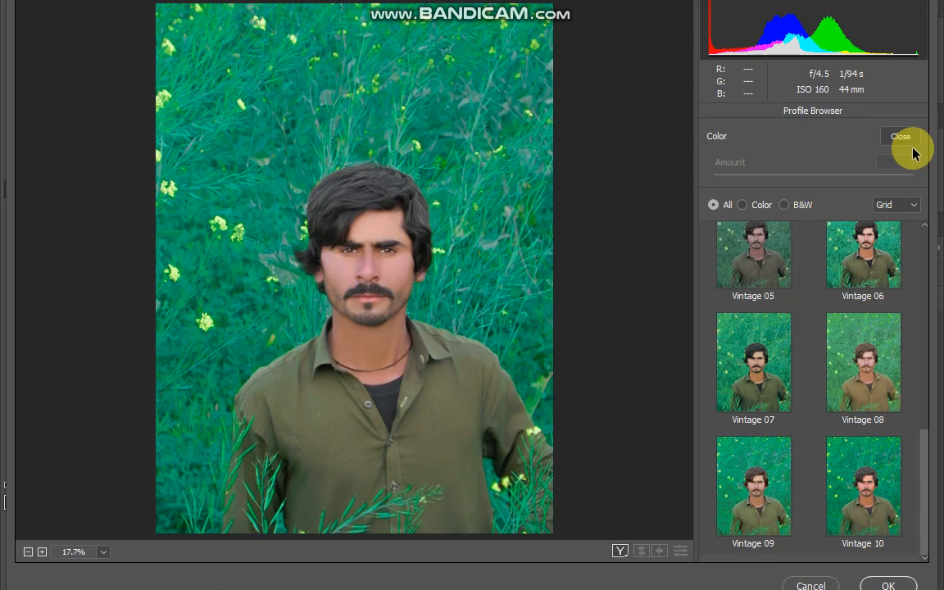
click(901, 84)
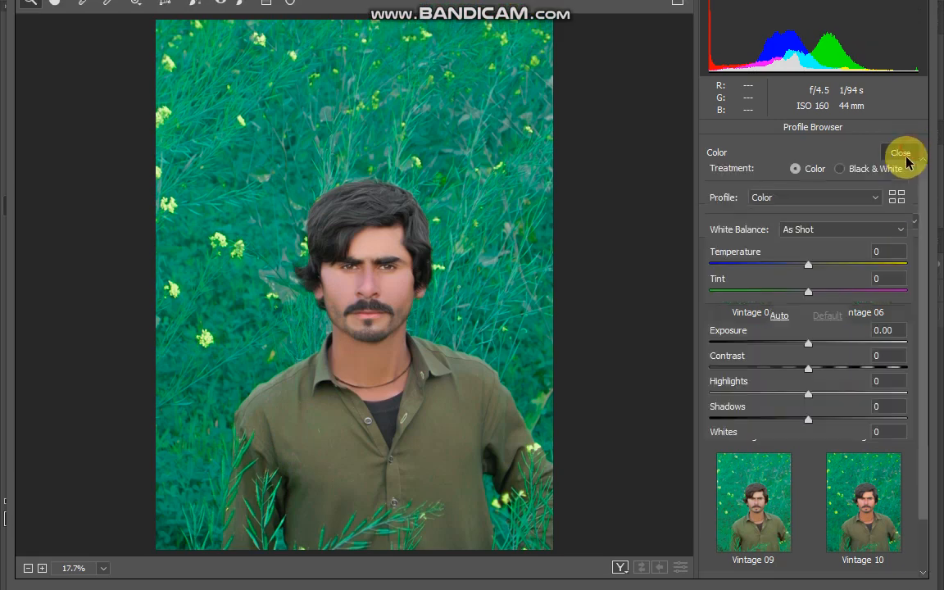
Apply the Artistic 02 profile to the portrait from the Profile Browser and accept the Camera Raw filter.
click(897, 199)
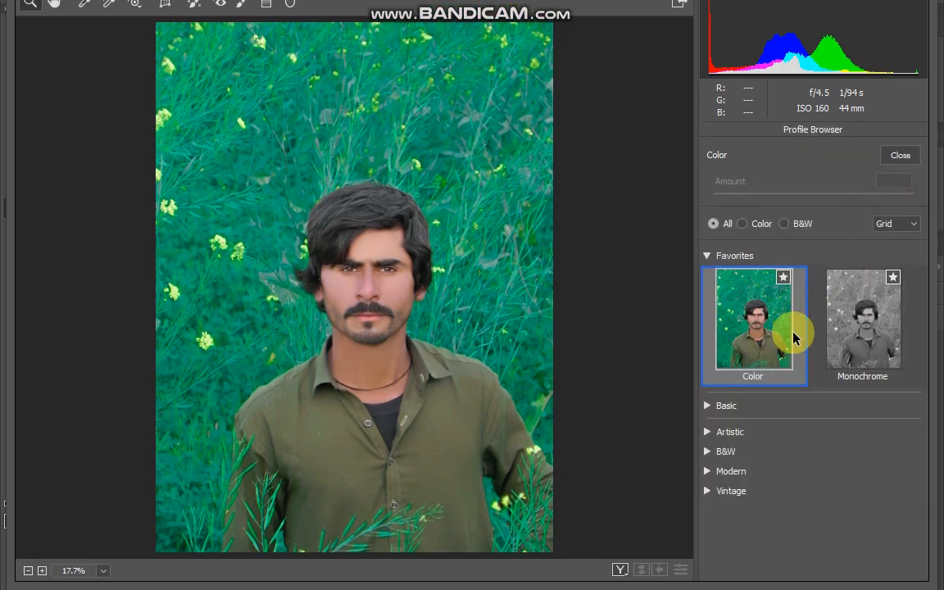
click(724, 433)
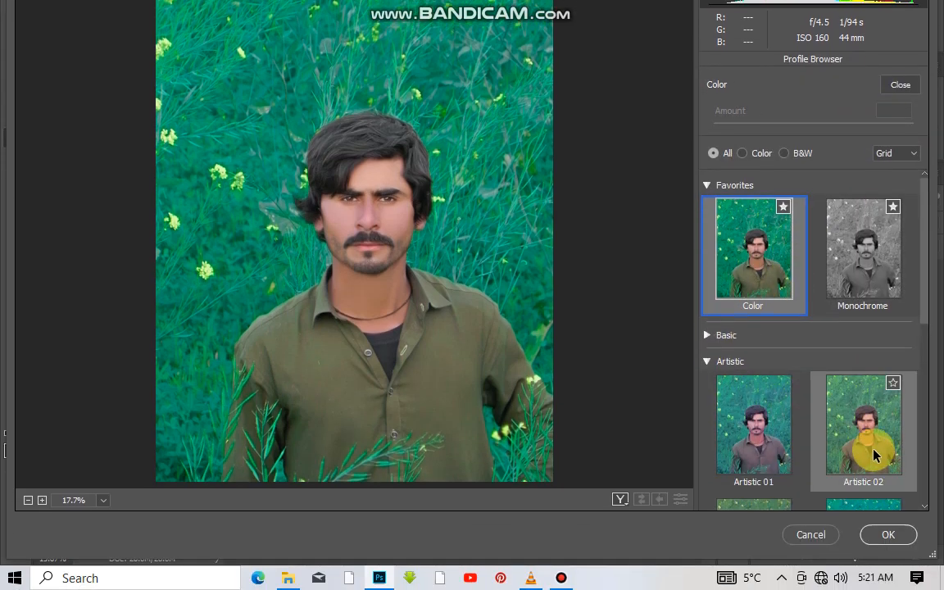
click(874, 520)
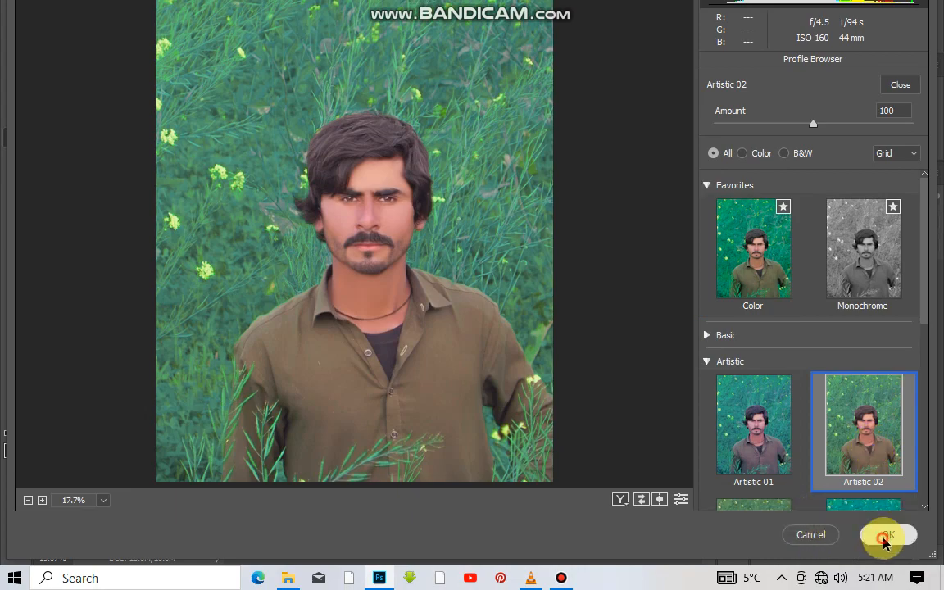
click(885, 537)
Add a new layer above the flattened portrait for eye colouring and switch to the Pencil tool.
scroll(375, 268, up, 3)
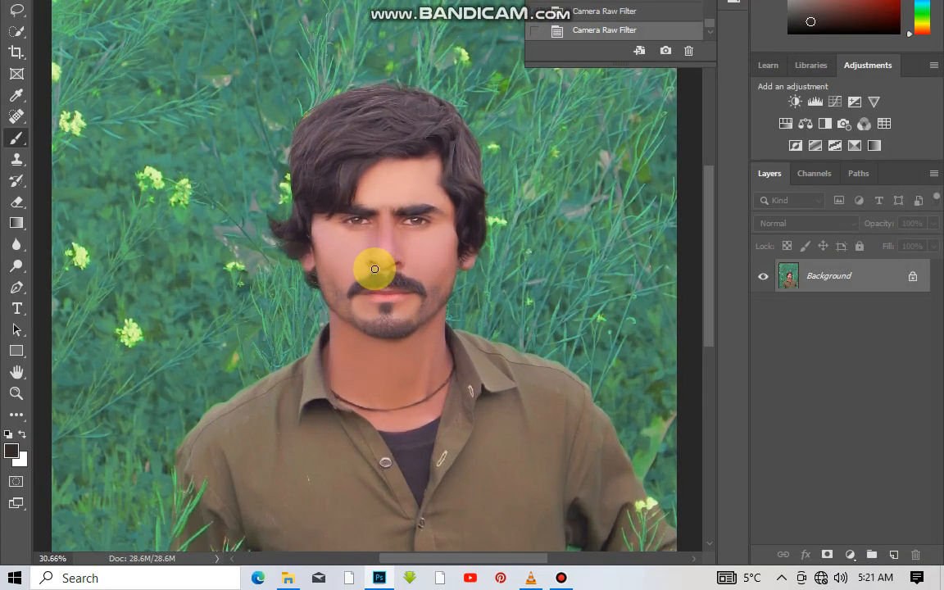
scroll(520, 244, up, 8)
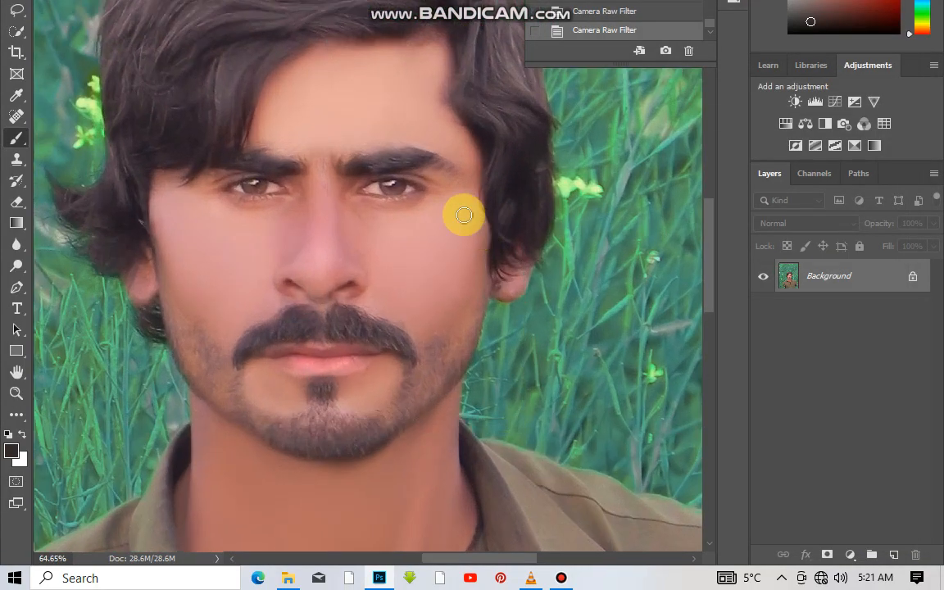
scroll(382, 200, down, 2)
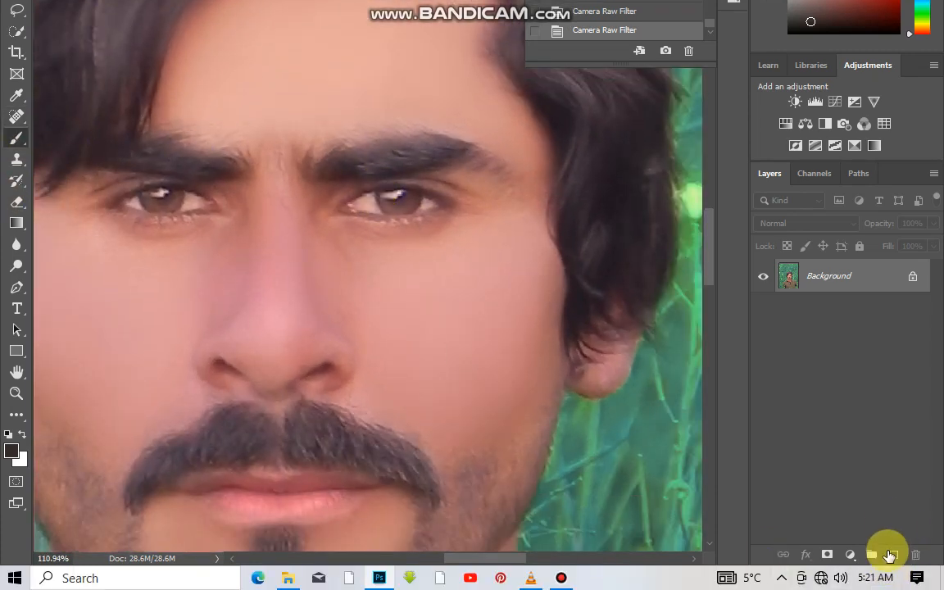
click(891, 555)
scroll(384, 228, up, 2)
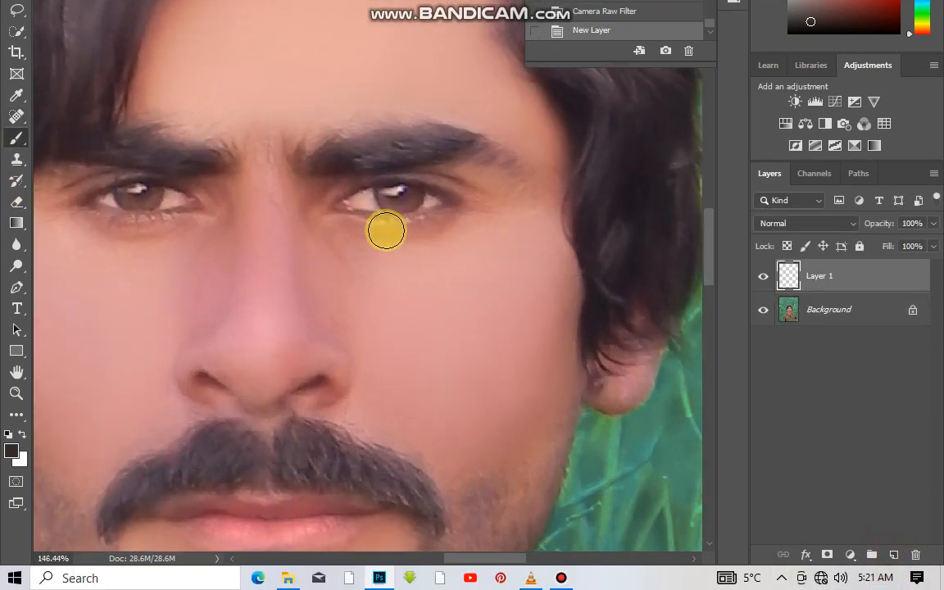
right_click(408, 188)
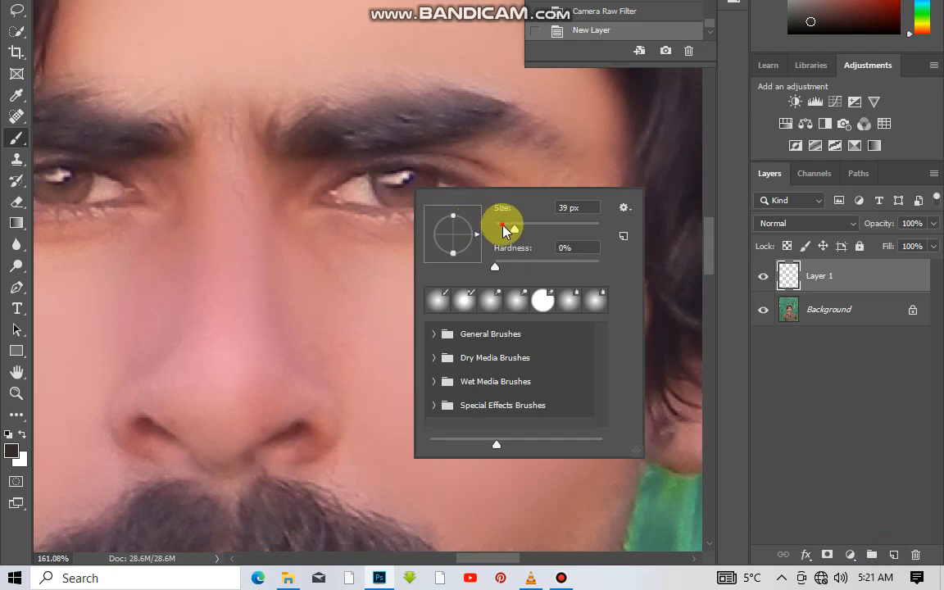
right_click(17, 137)
click(78, 164)
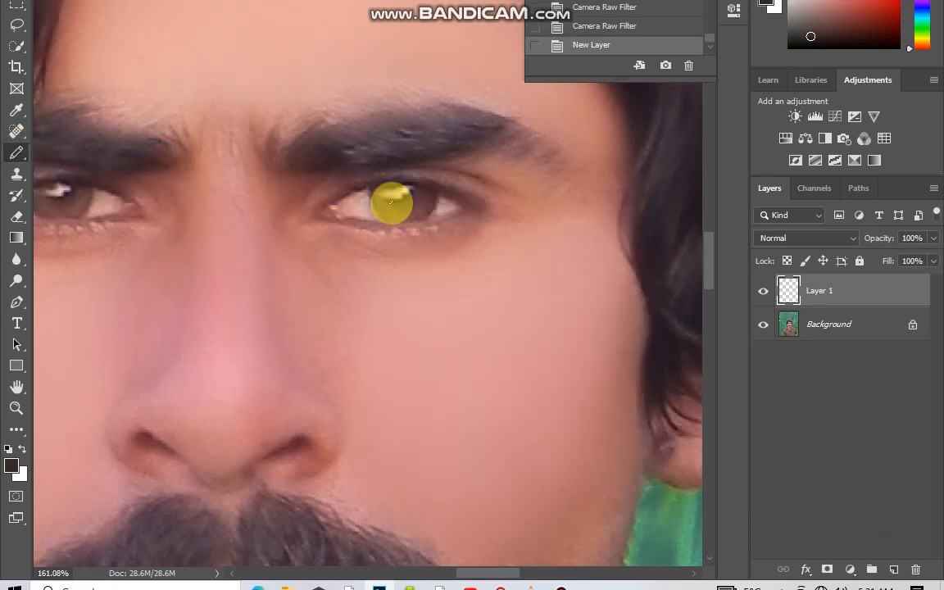
Set the Pencil size to 9 px for painting inside the iris.
scroll(391, 203, up, 6)
right_click(392, 213)
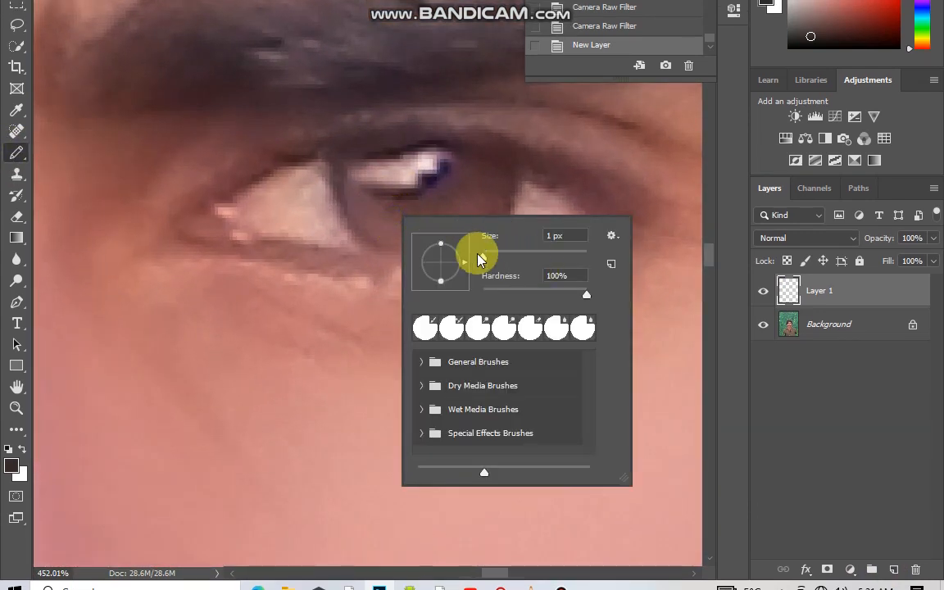
drag(484, 261, 491, 259)
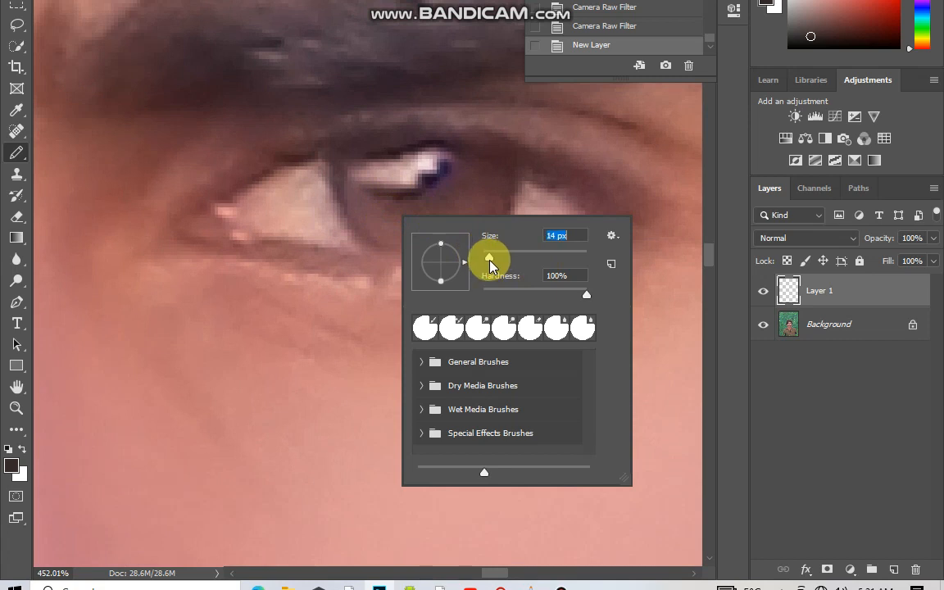
click(494, 257)
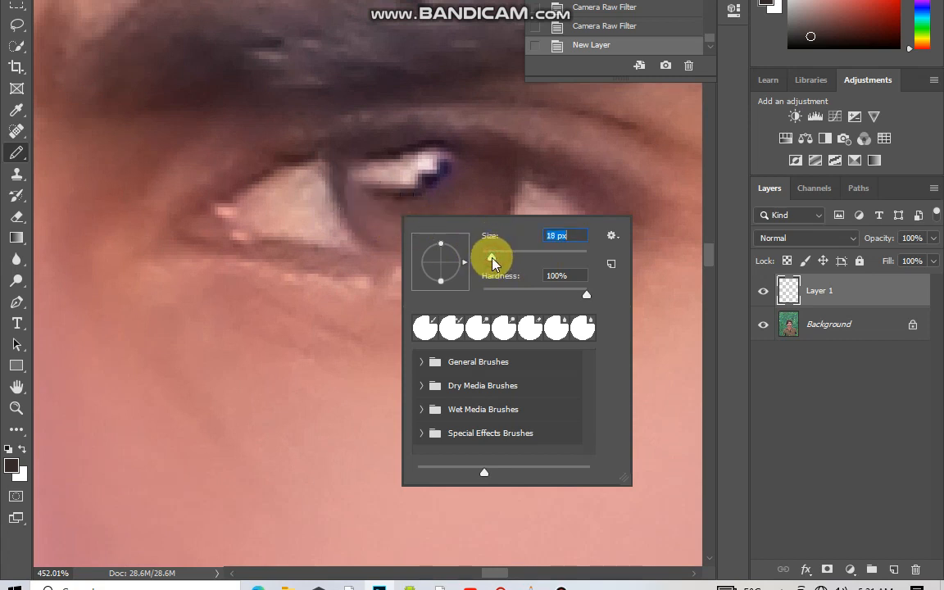
drag(490, 260, 487, 259)
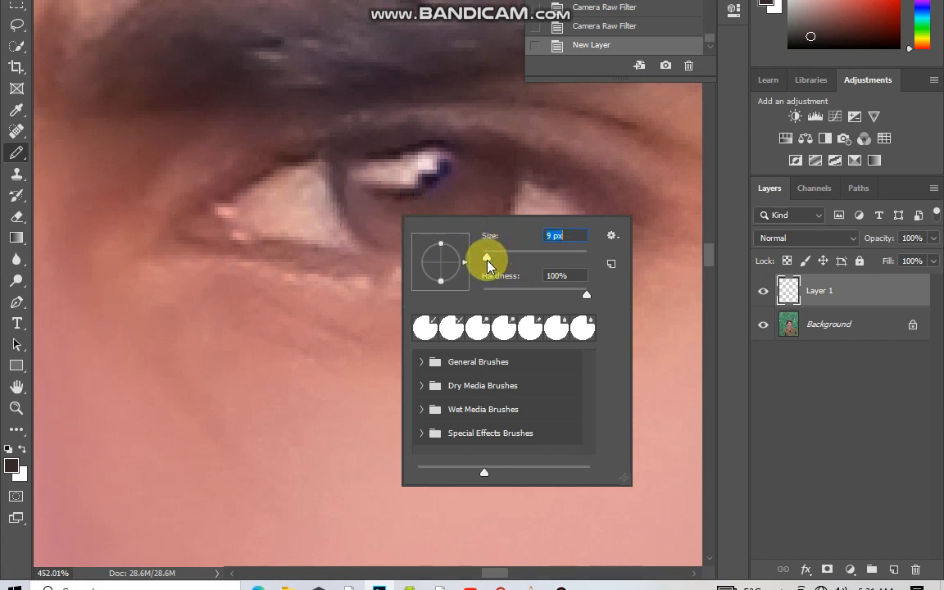
Try painting the lower part of one iris in the dark brown foreground colour, and delete that pencil stroke.
click(358, 203)
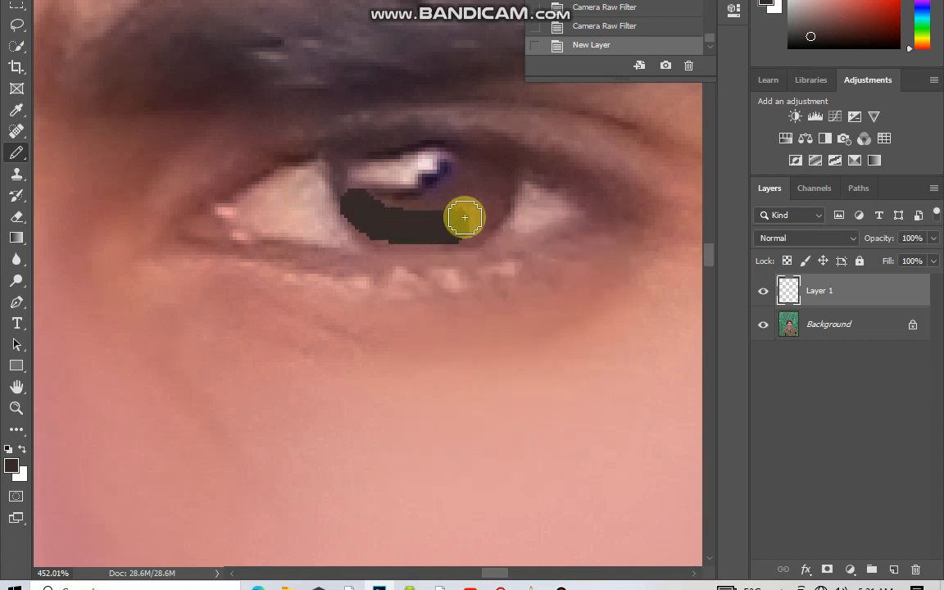
drag(449, 221, 362, 213)
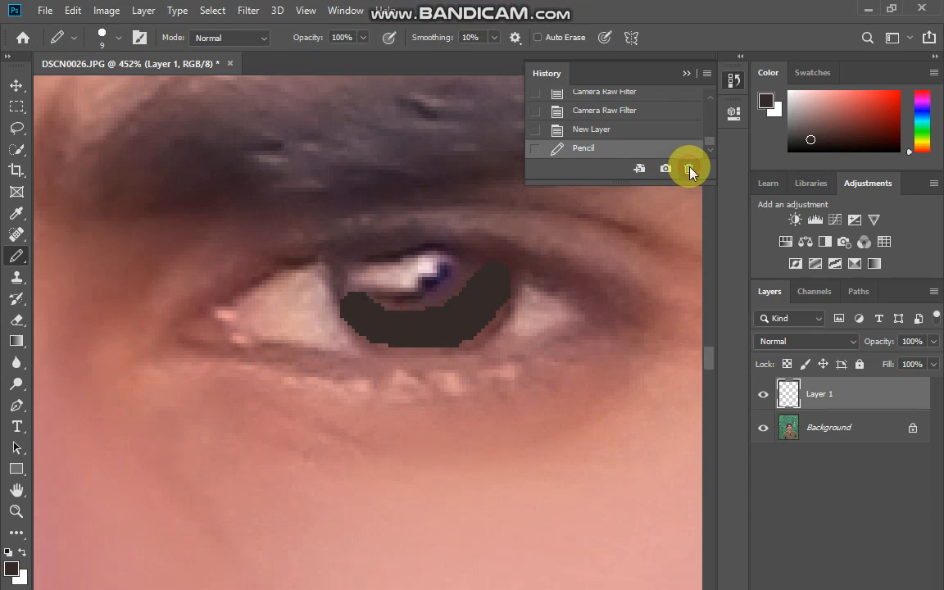
click(689, 170)
key(Return)
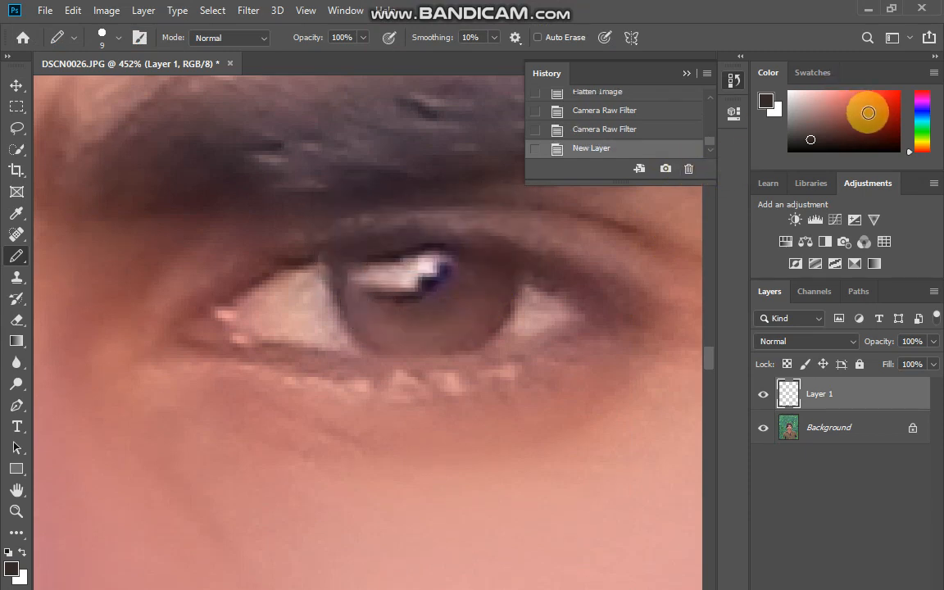
Choose an olive-green foreground colour and paint a curved pencil stroke along the lower part of both irises.
click(922, 139)
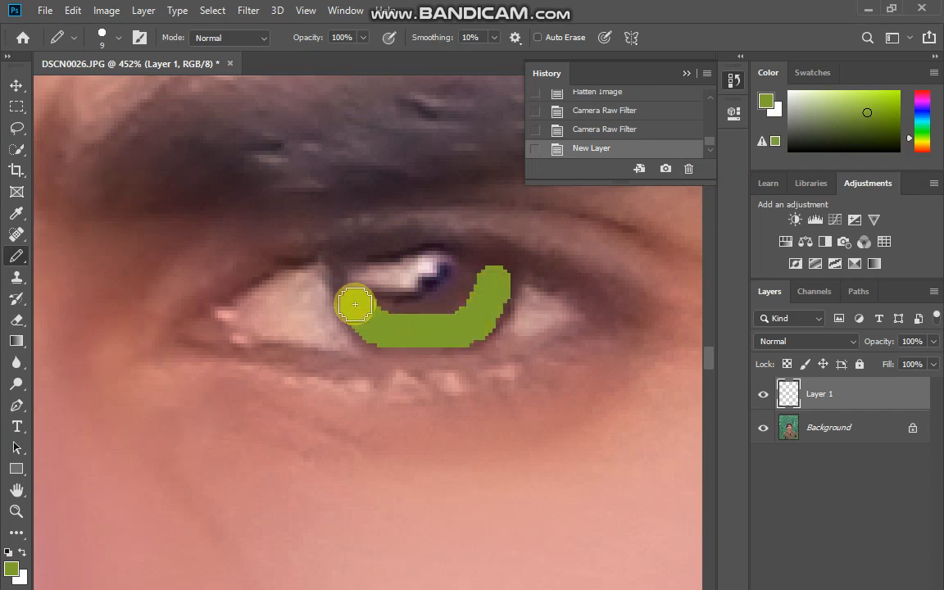
drag(355, 304, 355, 304)
scroll(394, 295, down, 6)
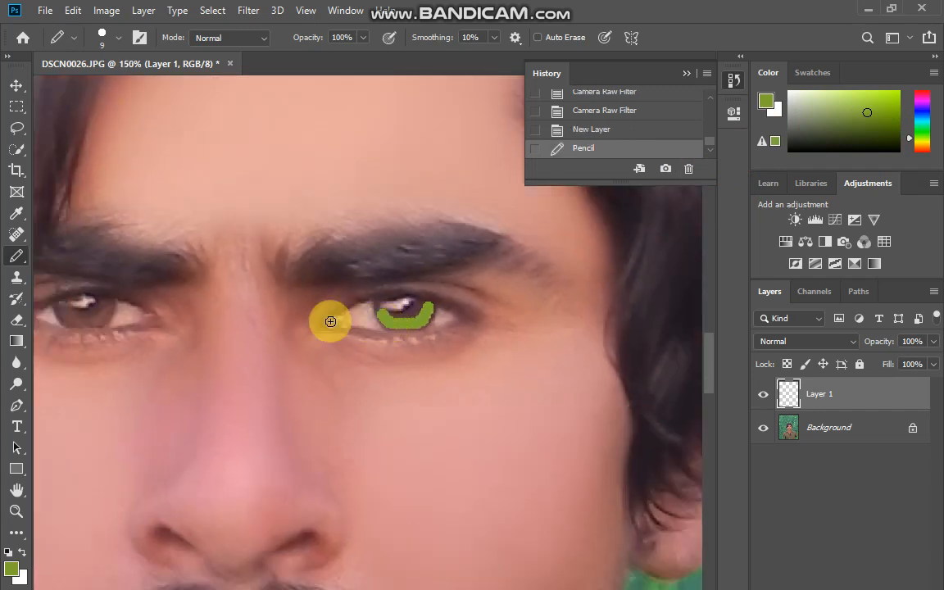
scroll(57, 313, up, 3)
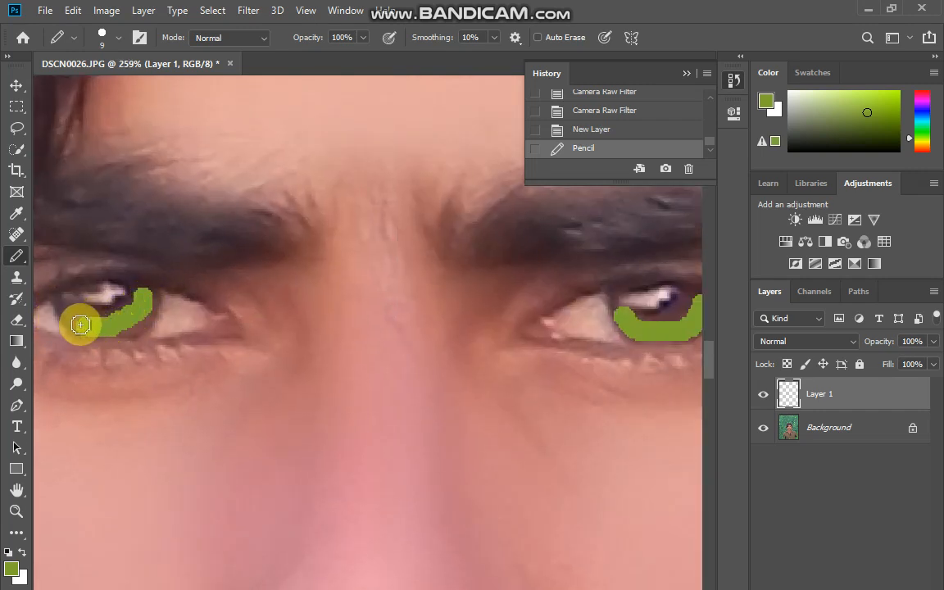
scroll(72, 308, down, 5)
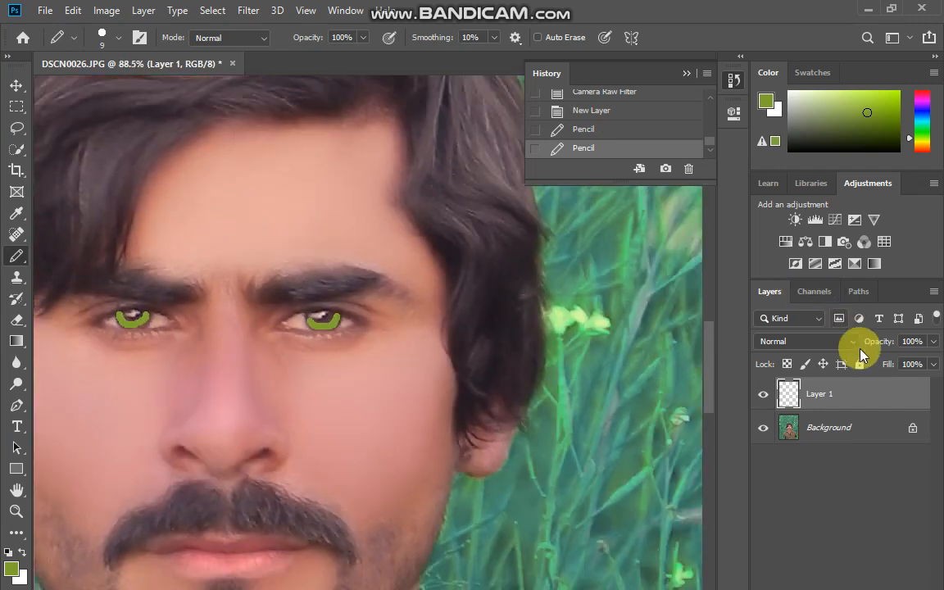
Blend the green iris layer in Soft Light mode with reduced opacity and fill, and flatten the image.
click(809, 342)
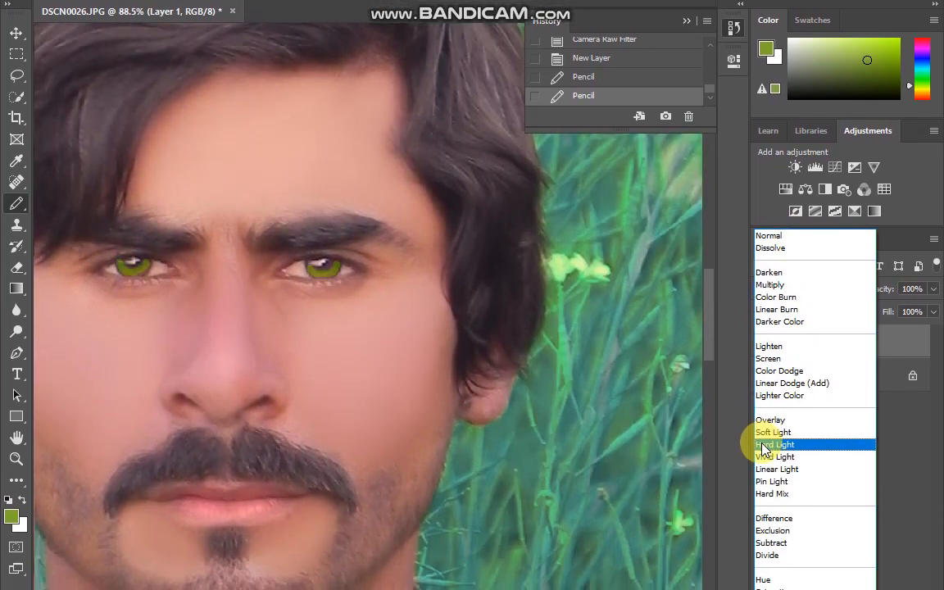
click(764, 433)
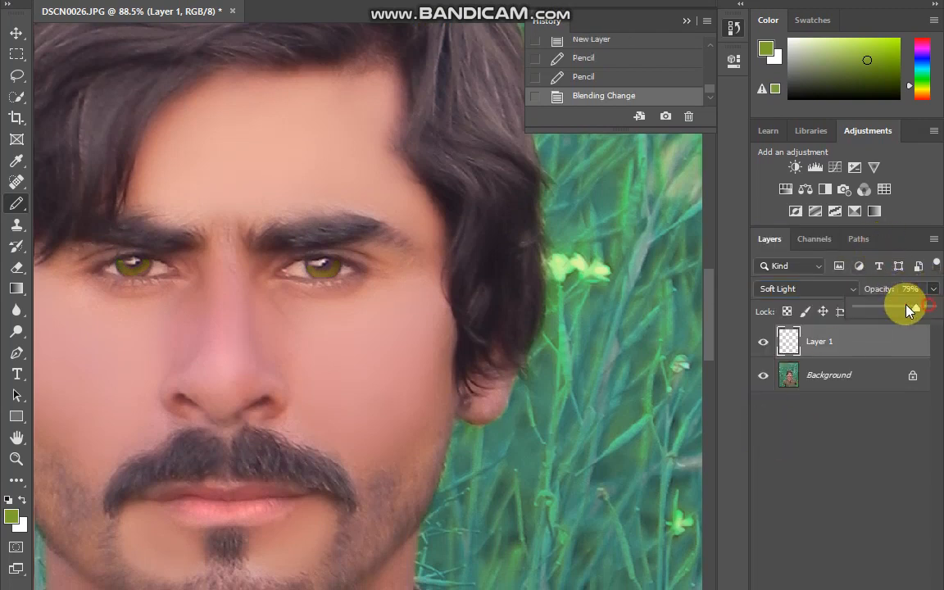
drag(908, 308, 909, 309)
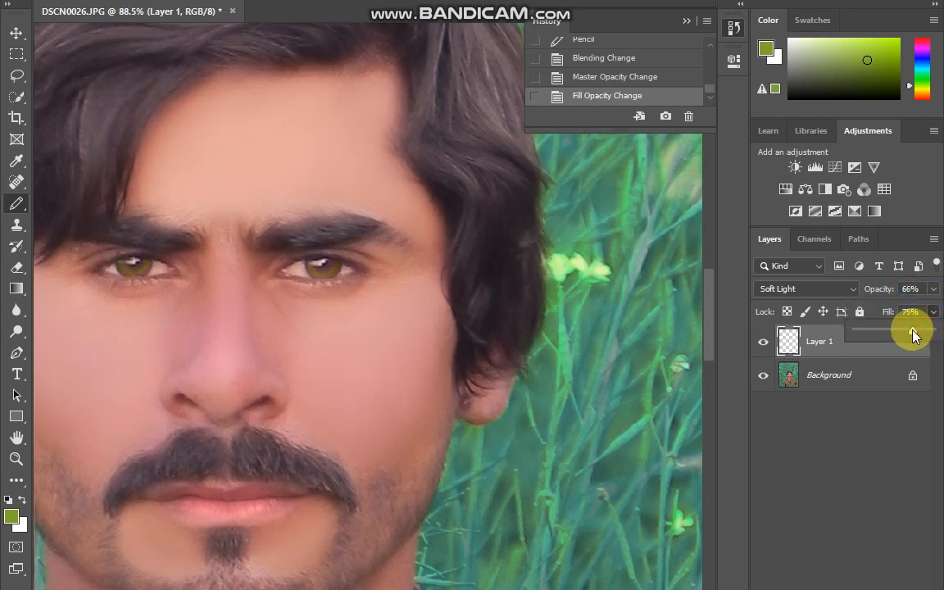
right_click(857, 376)
click(819, 530)
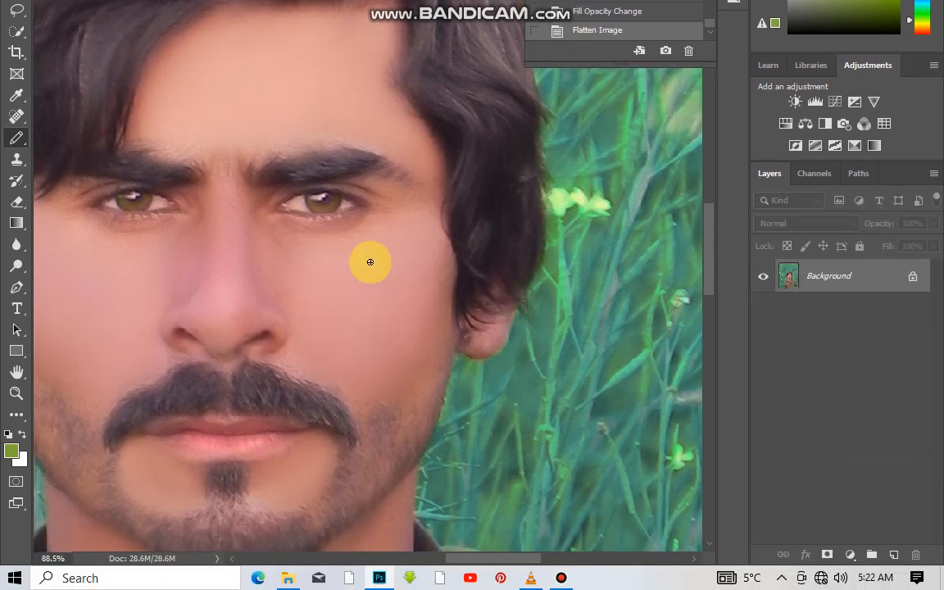
Open the Camera Raw Filter and set the parametric tone curve to Highlights +19, Lights -1, Darks -7 and Shadows -26.
scroll(370, 261, down, 5)
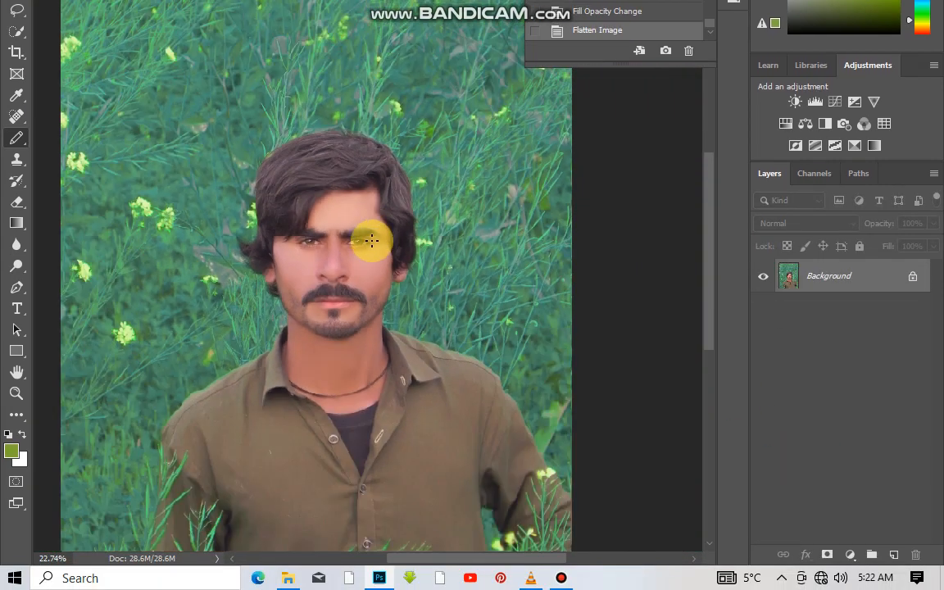
scroll(365, 250, down, 2)
scroll(401, 259, up, 2)
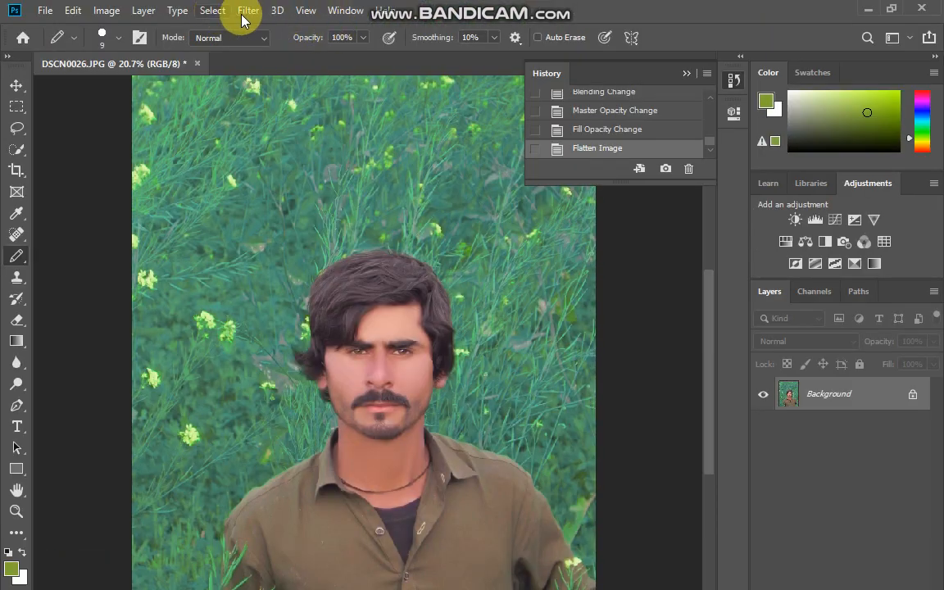
click(248, 10)
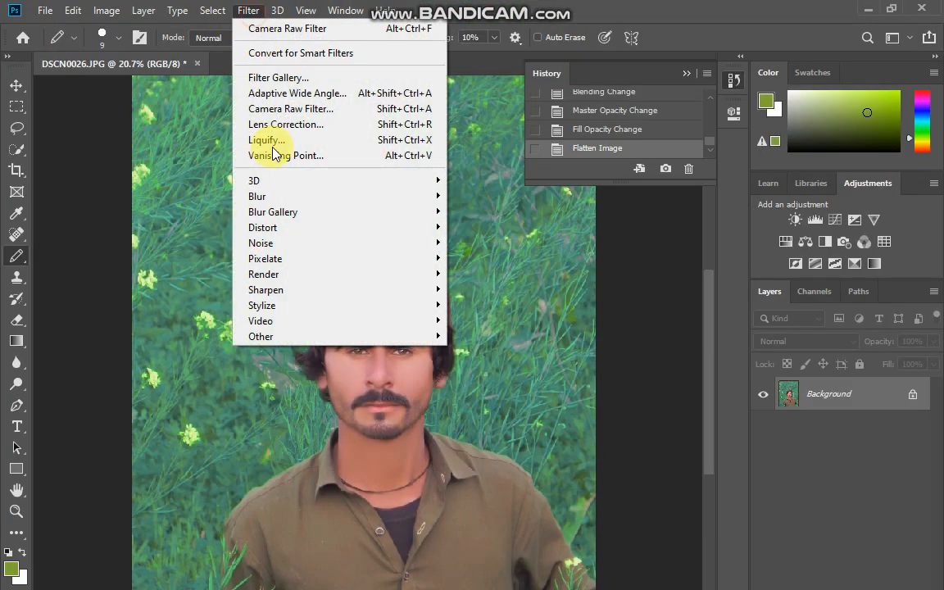
click(303, 116)
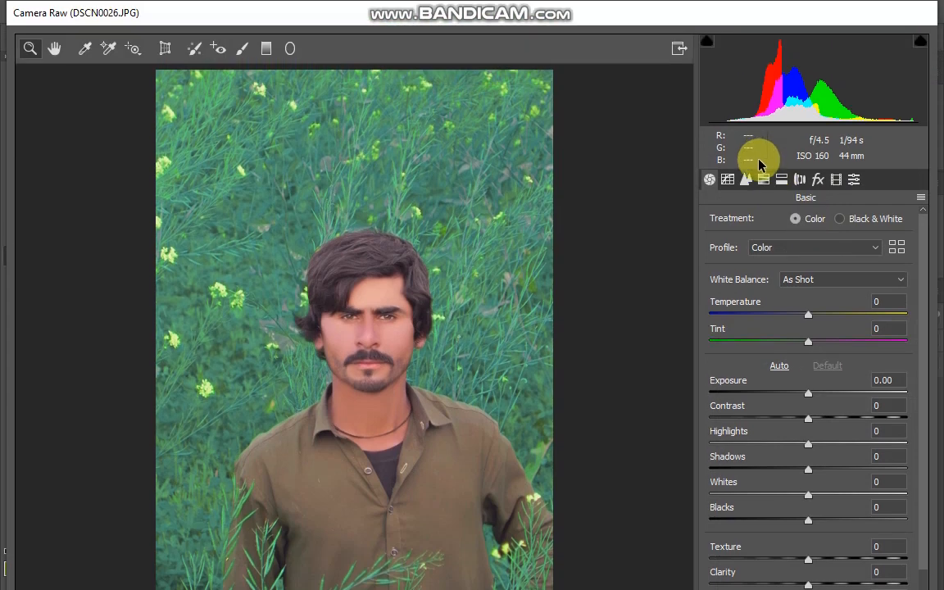
click(763, 180)
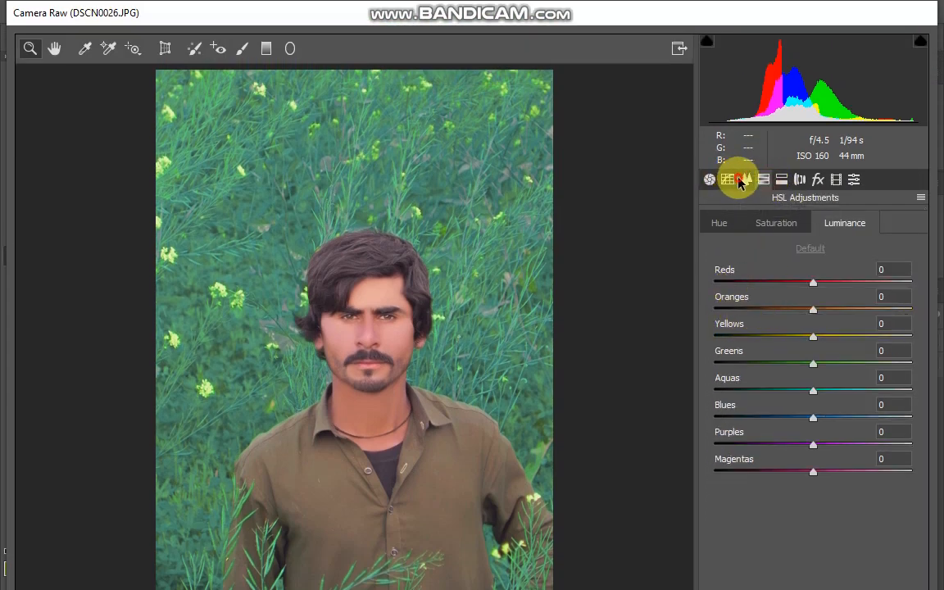
click(742, 181)
click(728, 180)
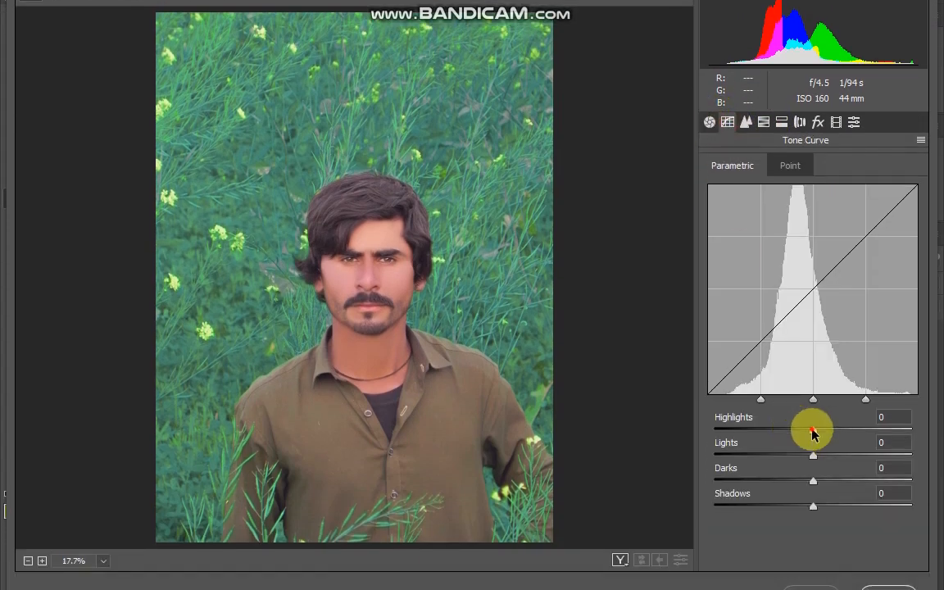
drag(813, 445, 787, 456)
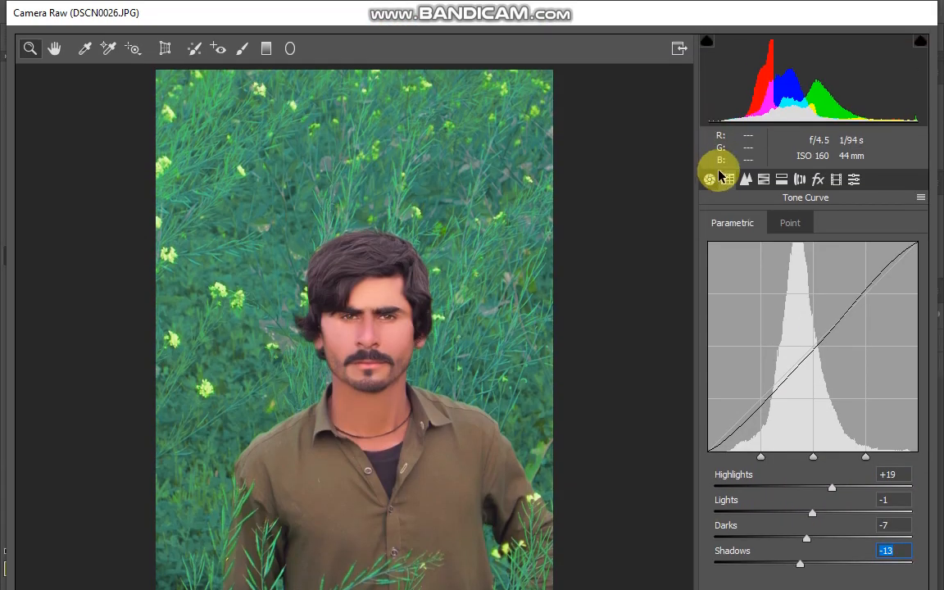
click(710, 61)
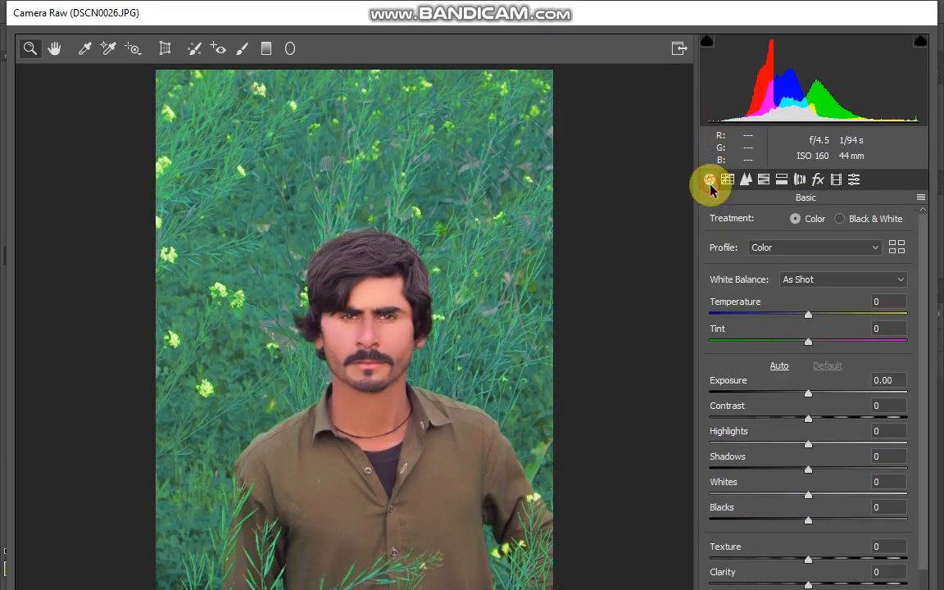